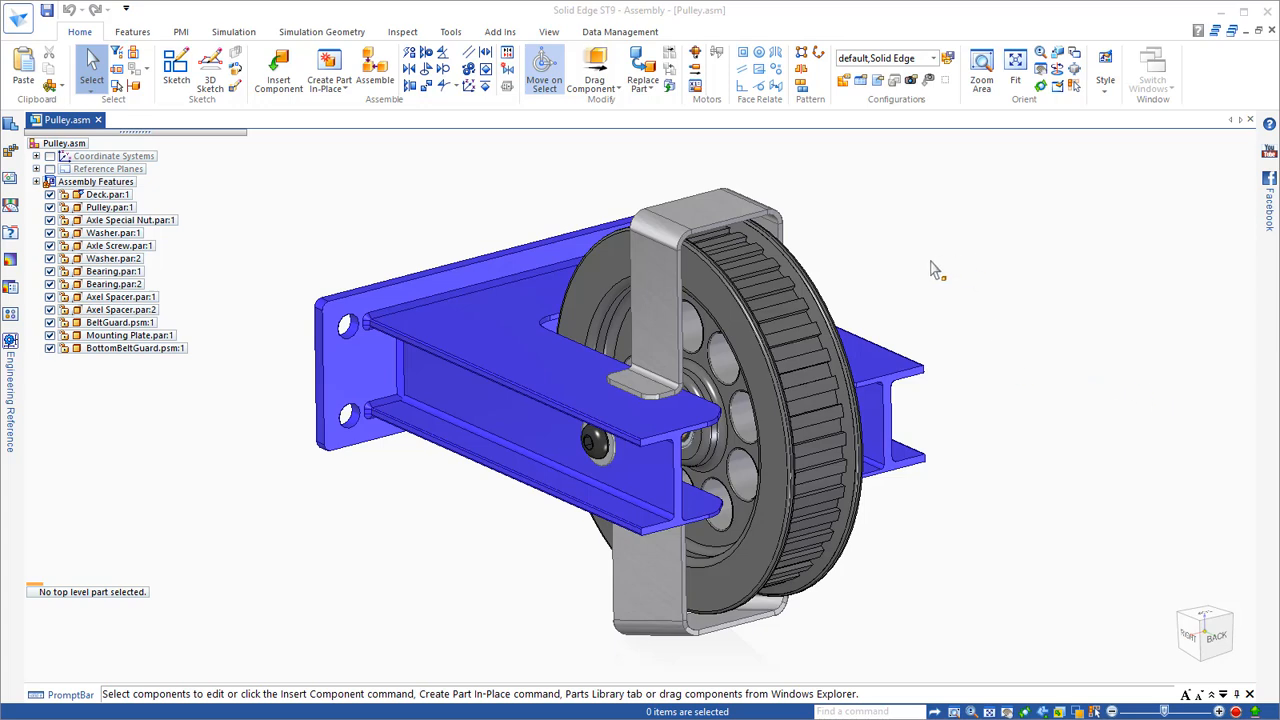
Step: Edit the pulley part in place and set the depth of its first extruded protrusion to 55 mm
click(650, 412)
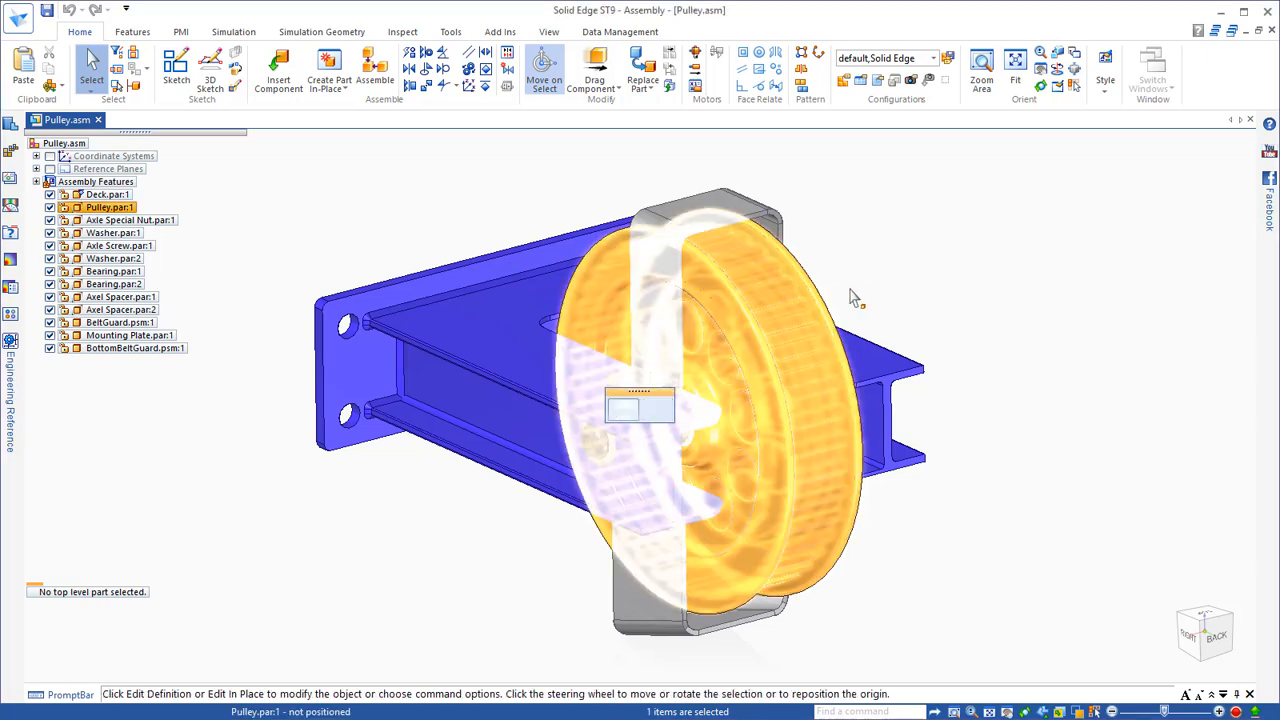
click(657, 411)
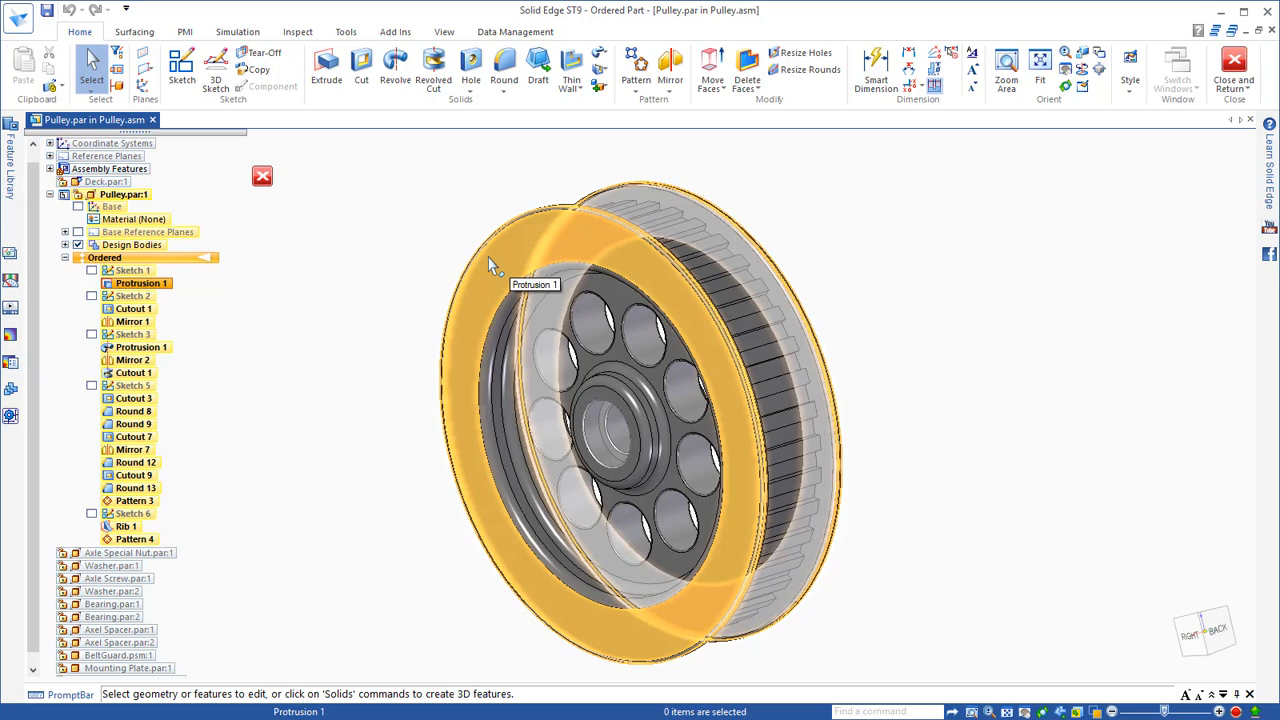
click(152, 284)
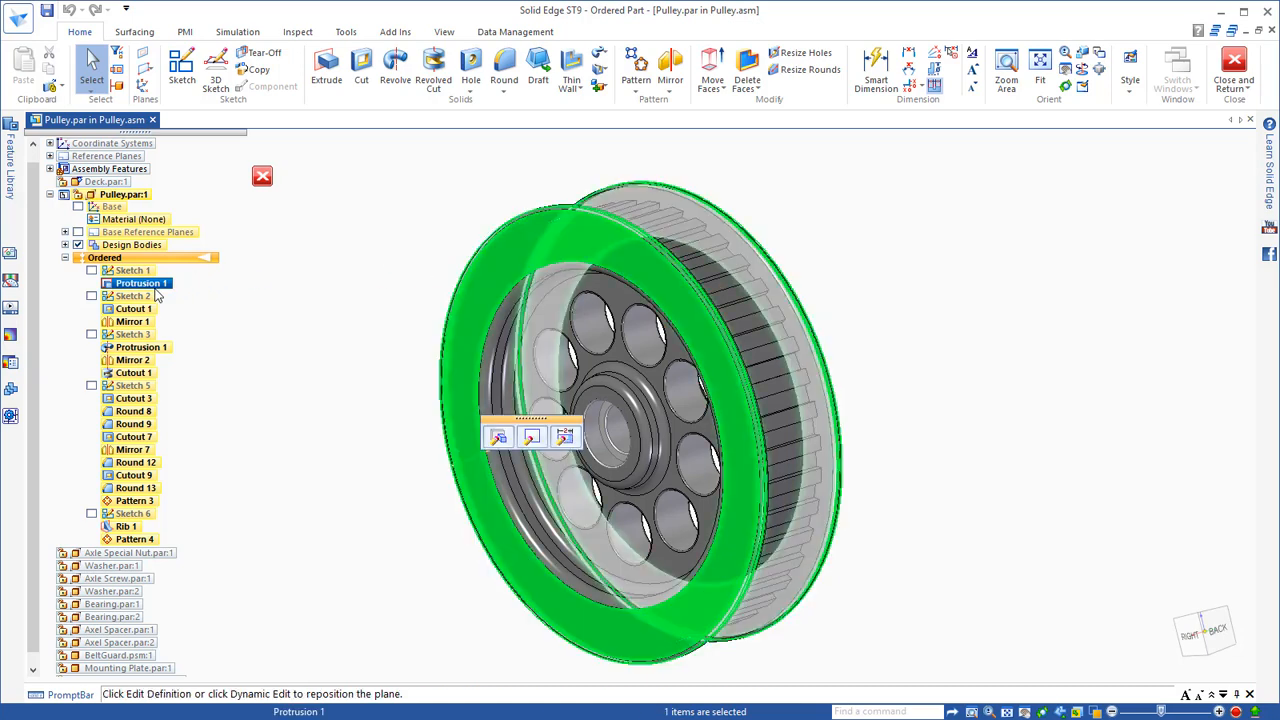
click(498, 437)
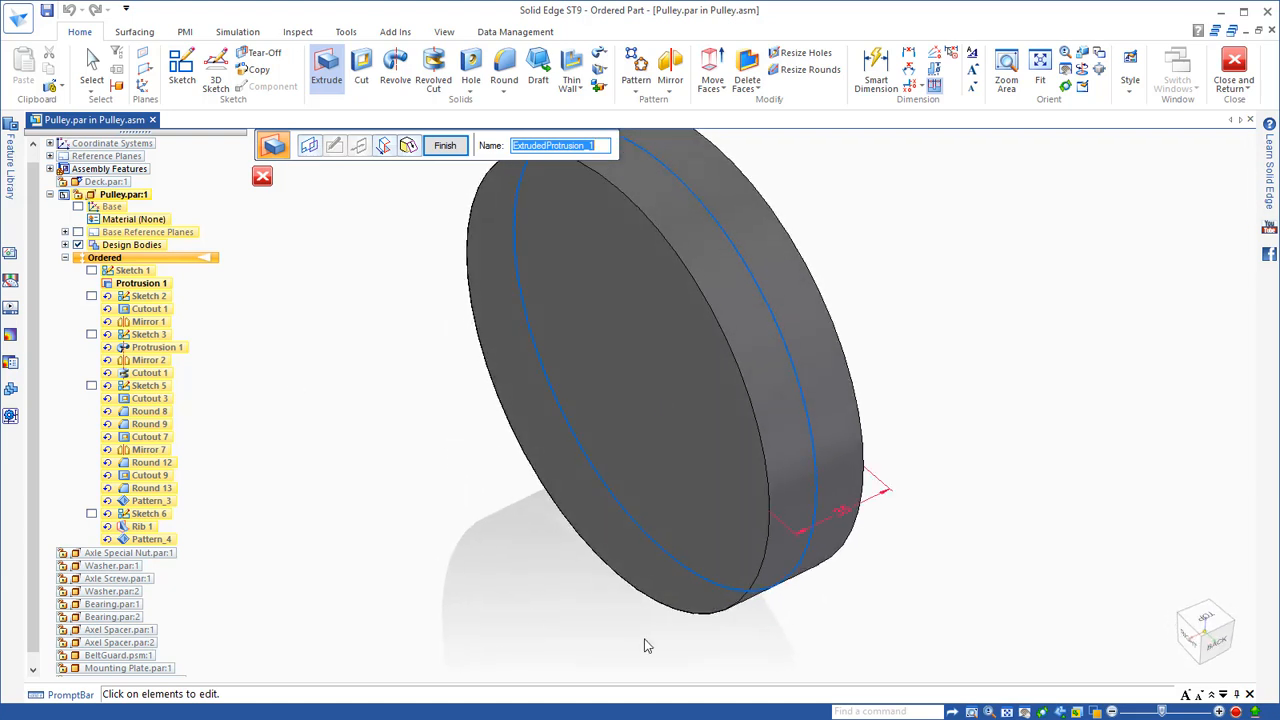
click(847, 512)
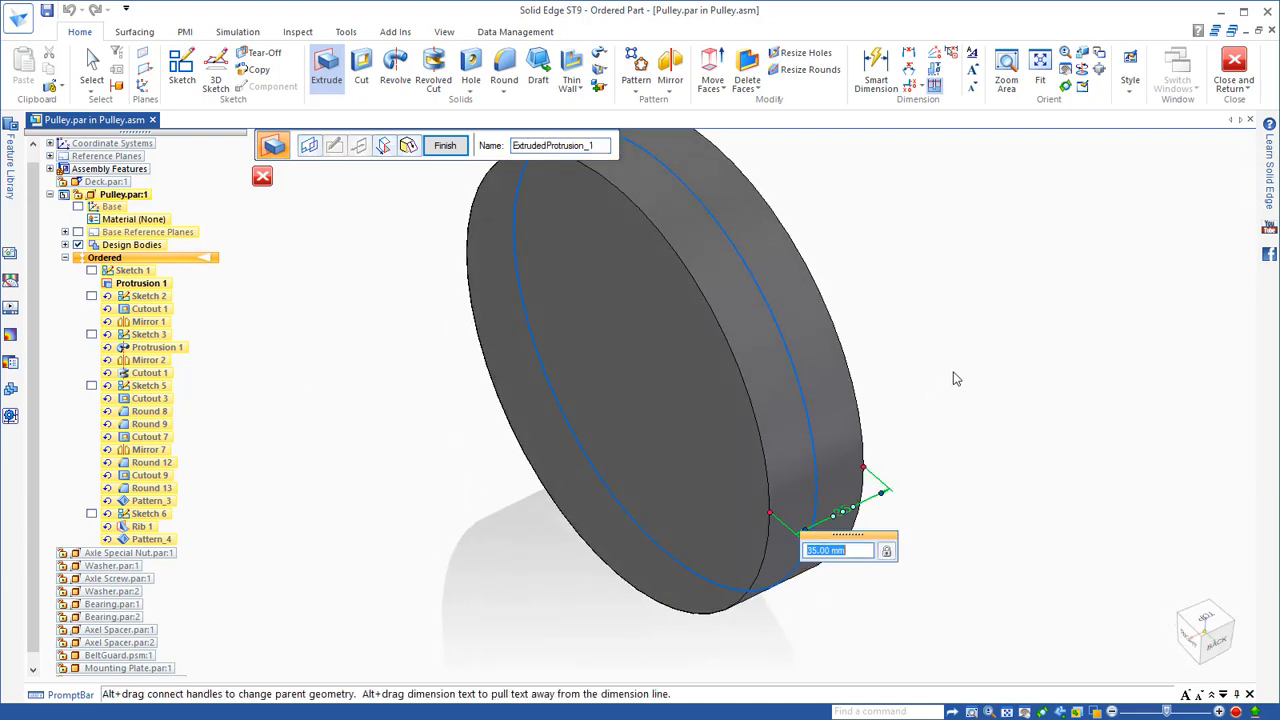
text(55)
key(Return)
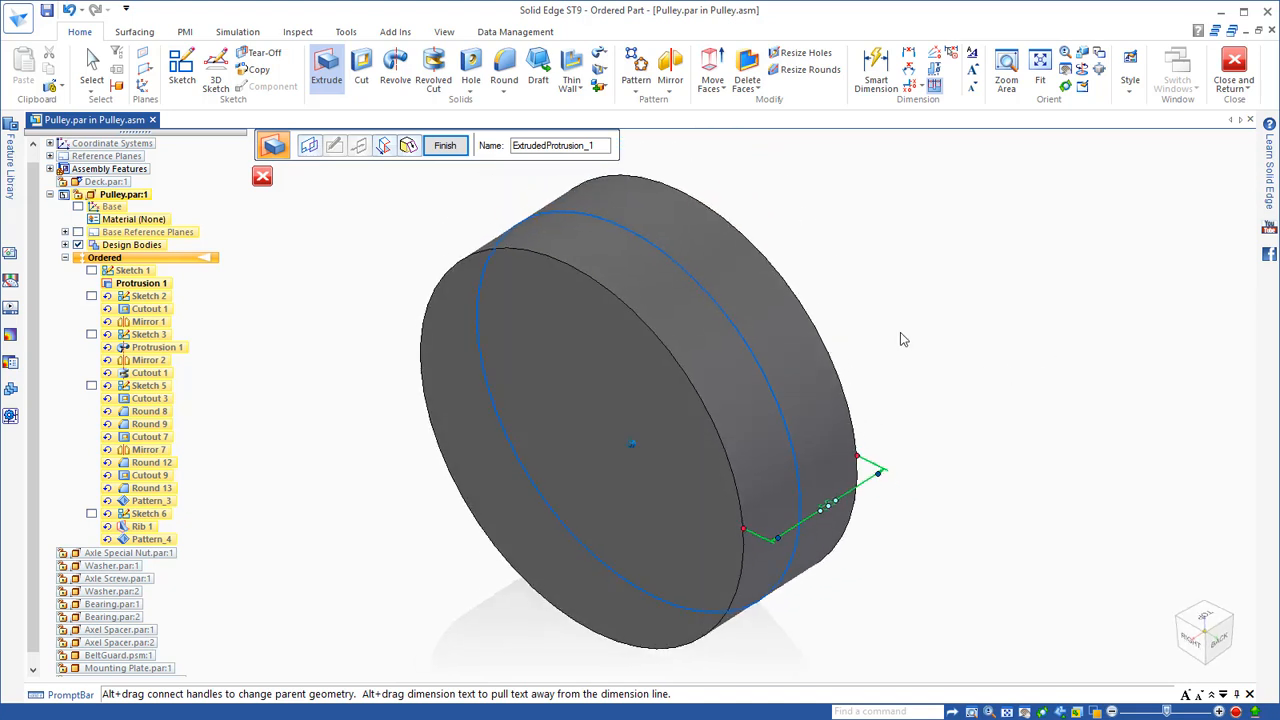
click(445, 145)
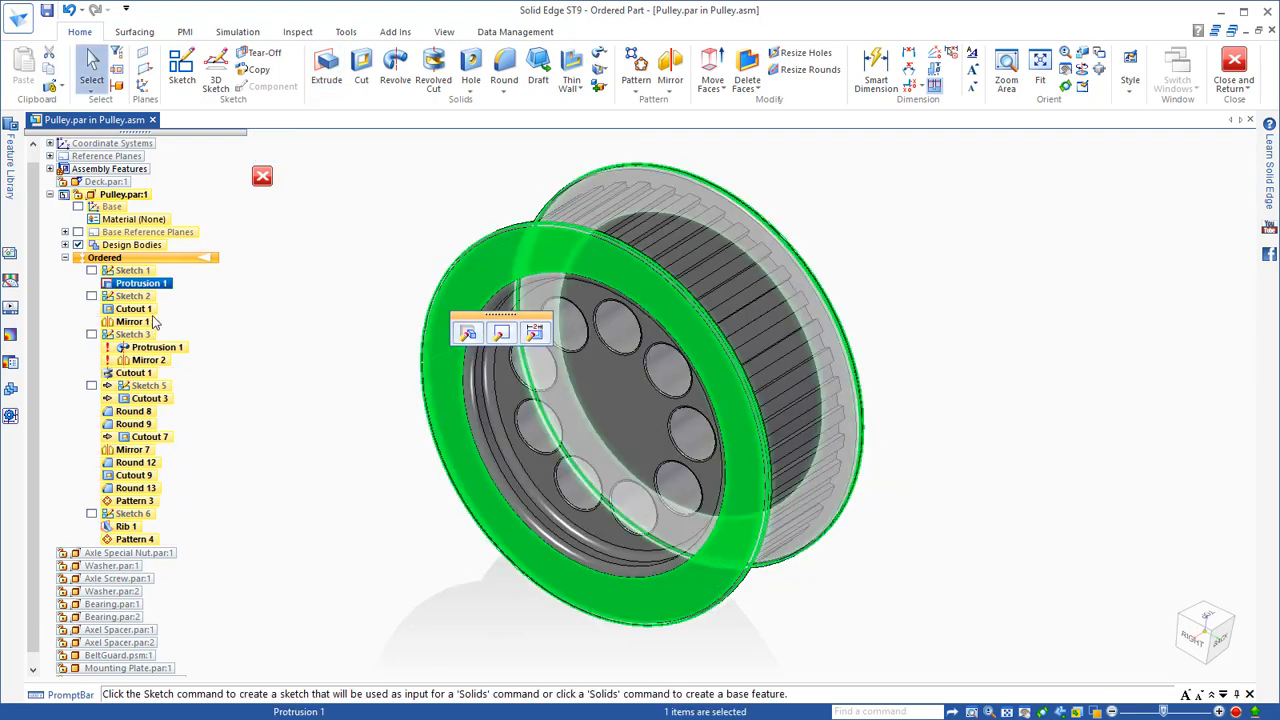
click(266, 461)
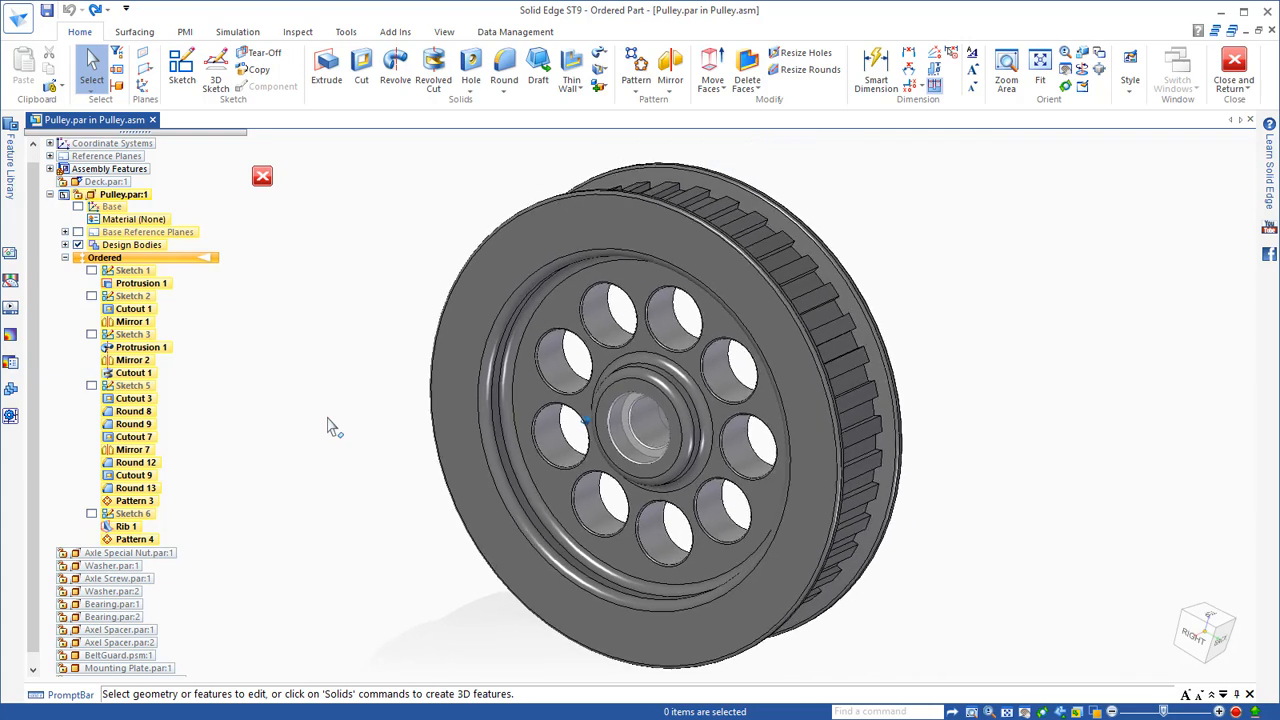
Step: Close the in-place pulley edit and create a new ISO Metric Part document
click(263, 177)
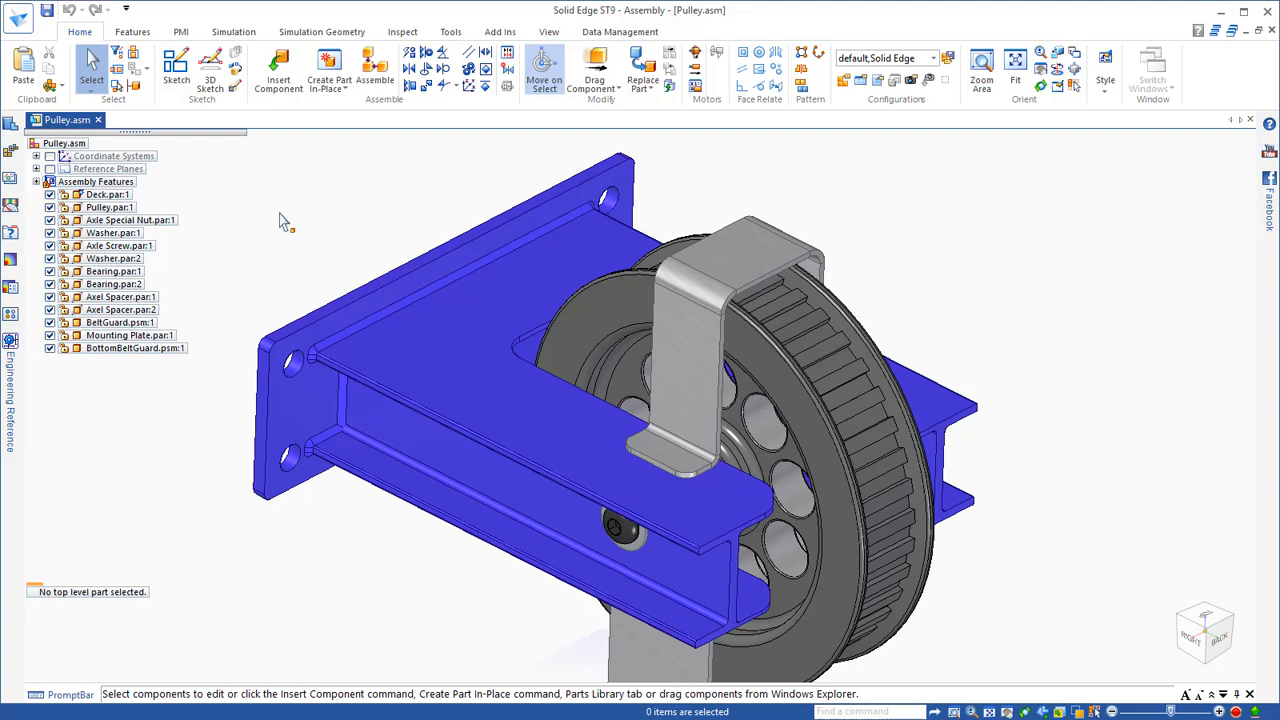
click(18, 17)
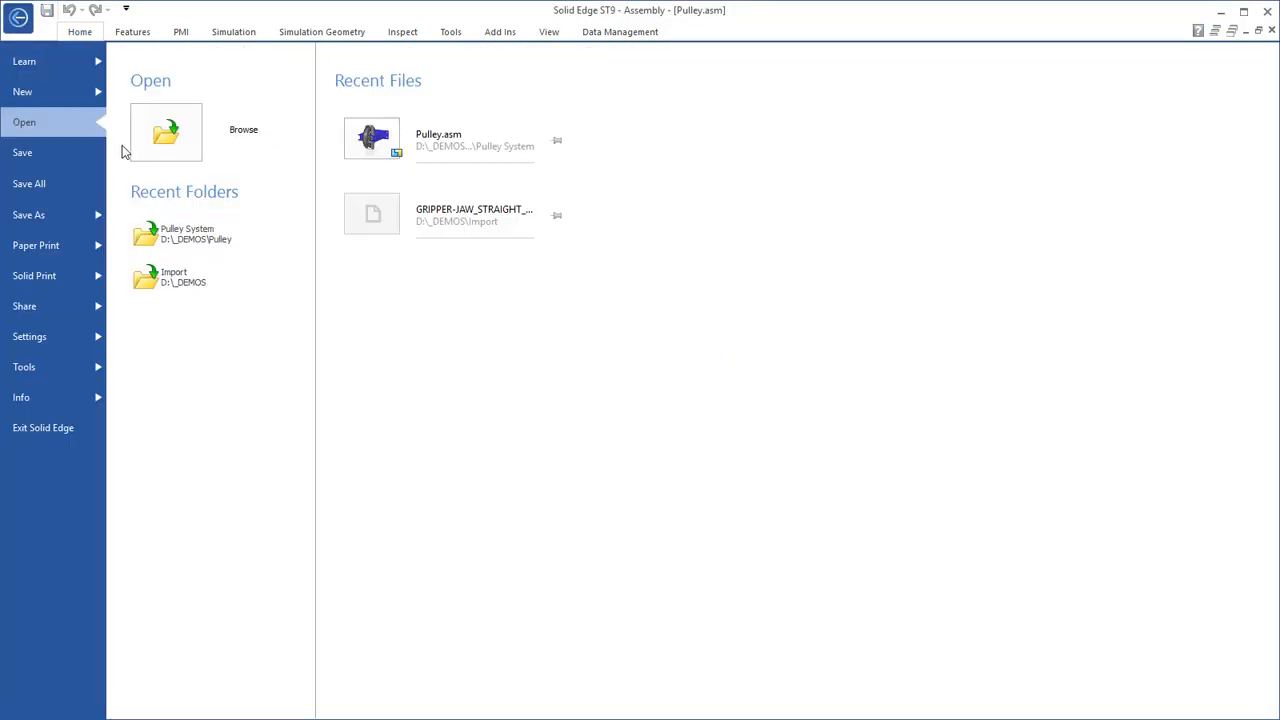
click(30, 91)
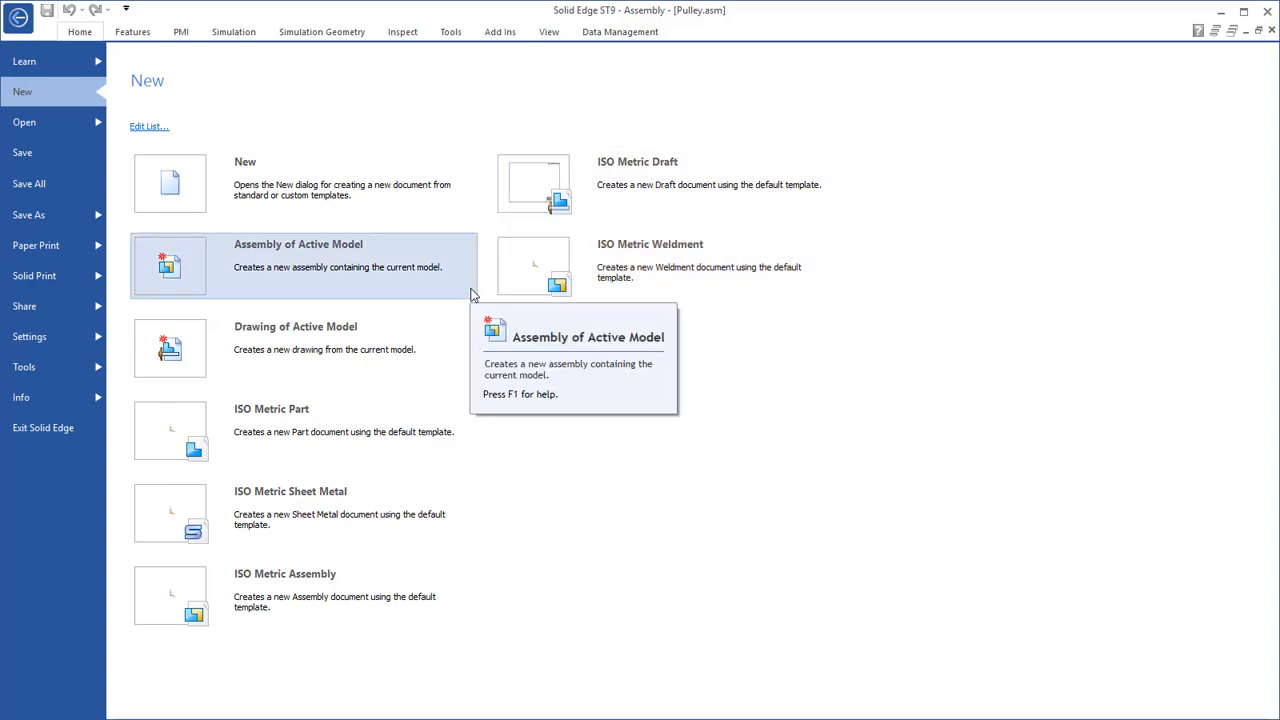
click(300, 430)
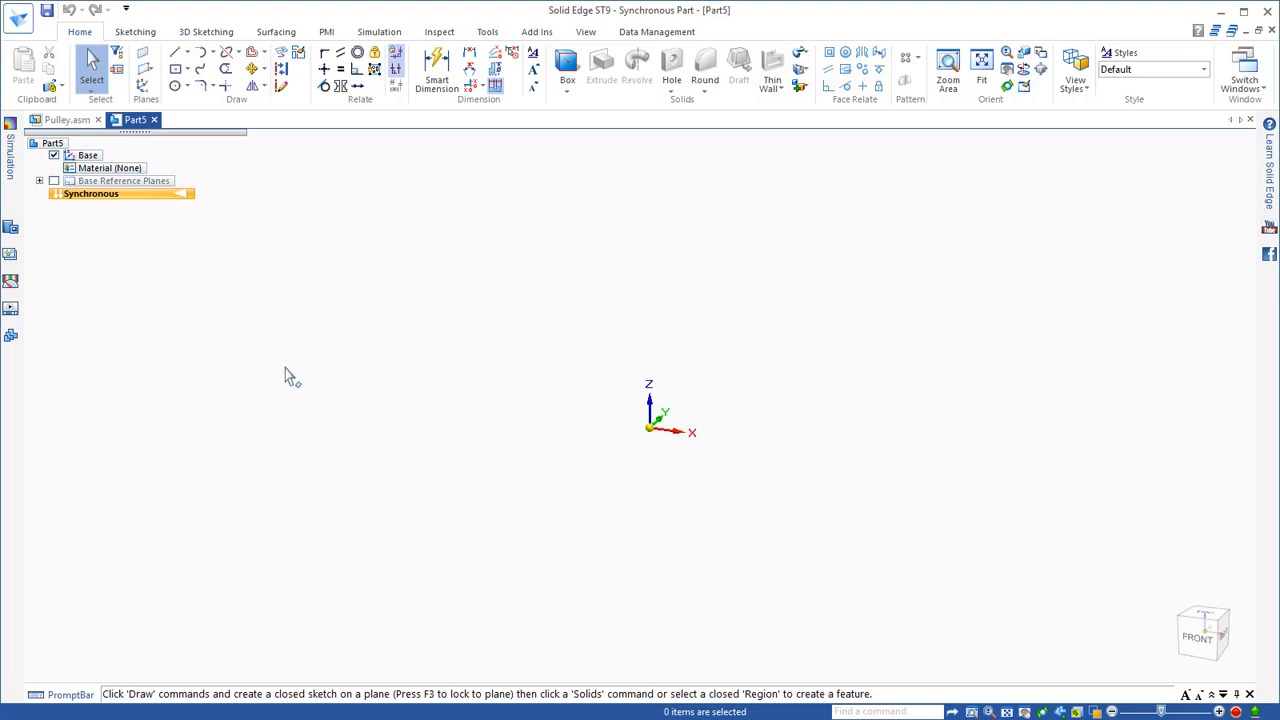
Step: Sketch a 300 mm wide by 100 mm high rectangle on the XZ plane, centred on the origin at 0°
click(175, 72)
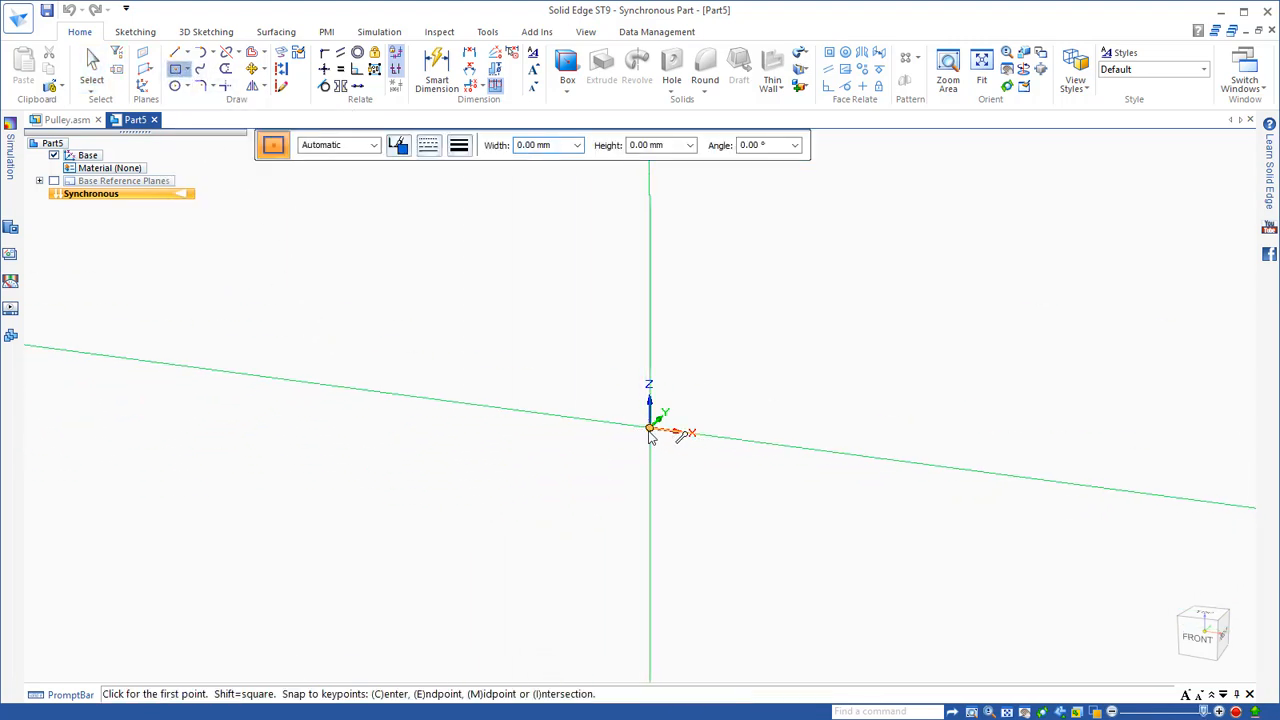
click(649, 430)
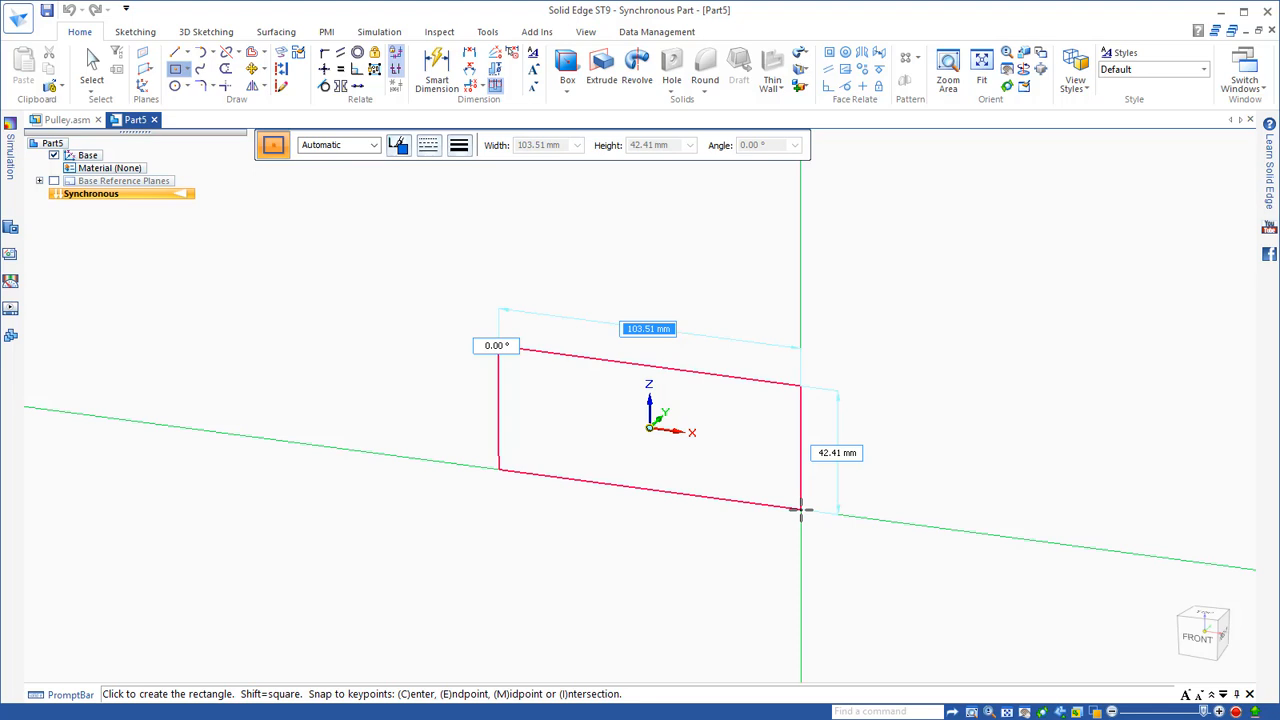
text(300)
key(Tab)
text(100)
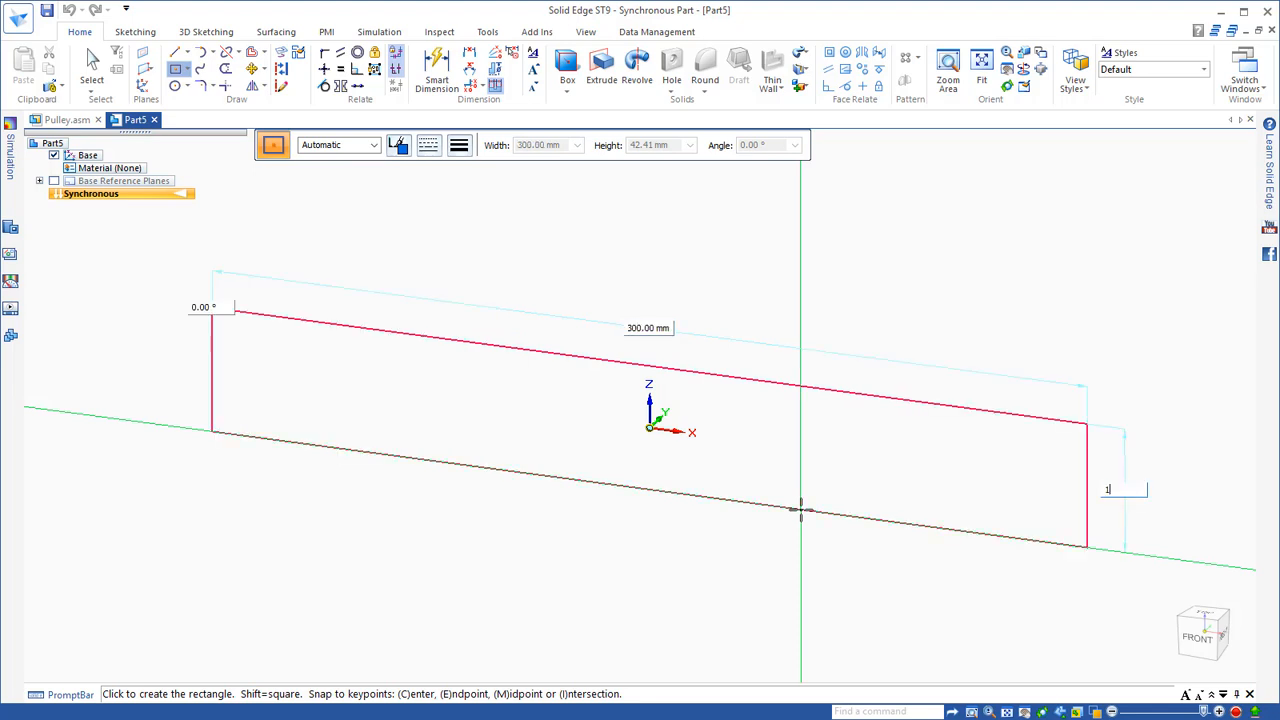
key(Tab)
text(0)
key(Return)
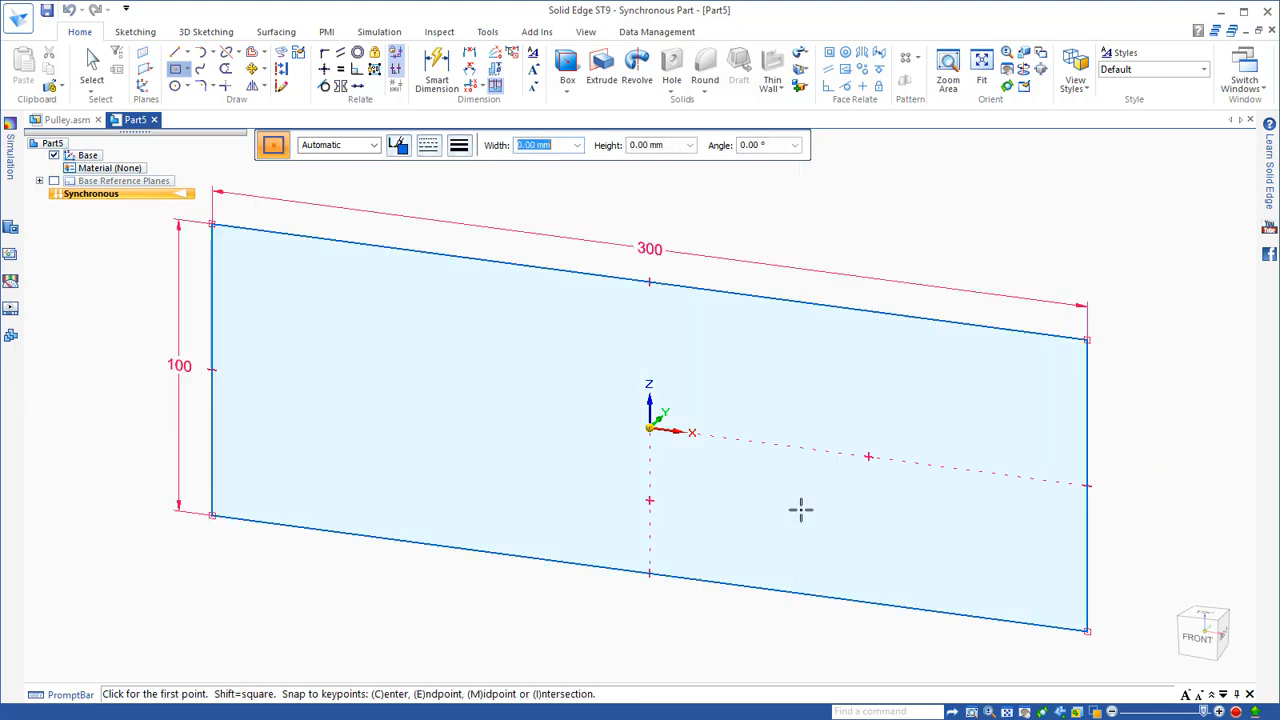
scroll(864, 240, down, 2)
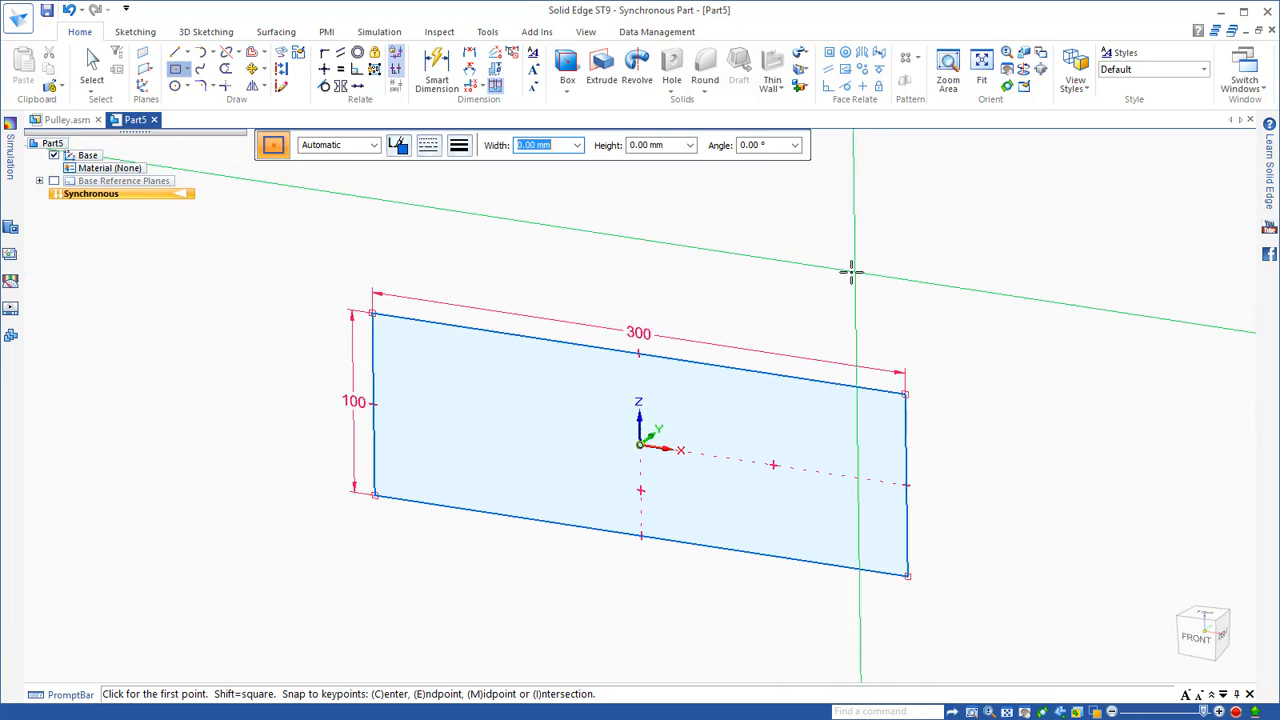
key(Escape)
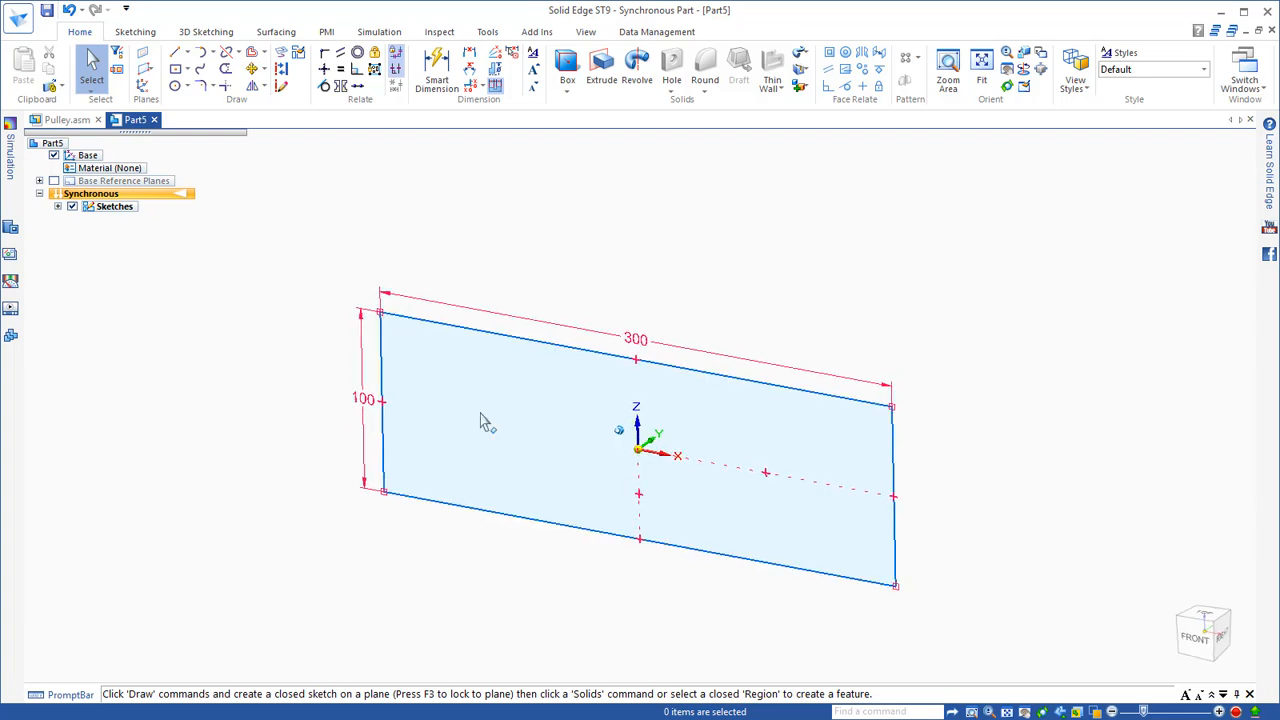
click(477, 417)
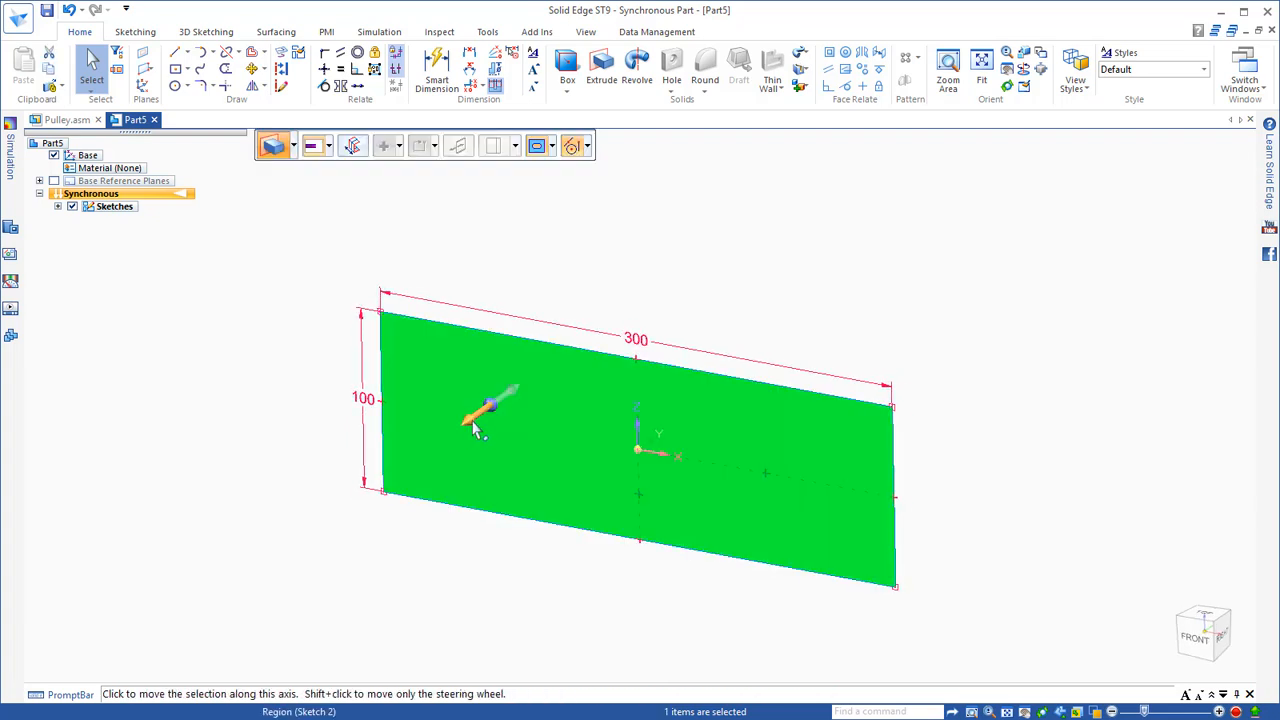
click(488, 404)
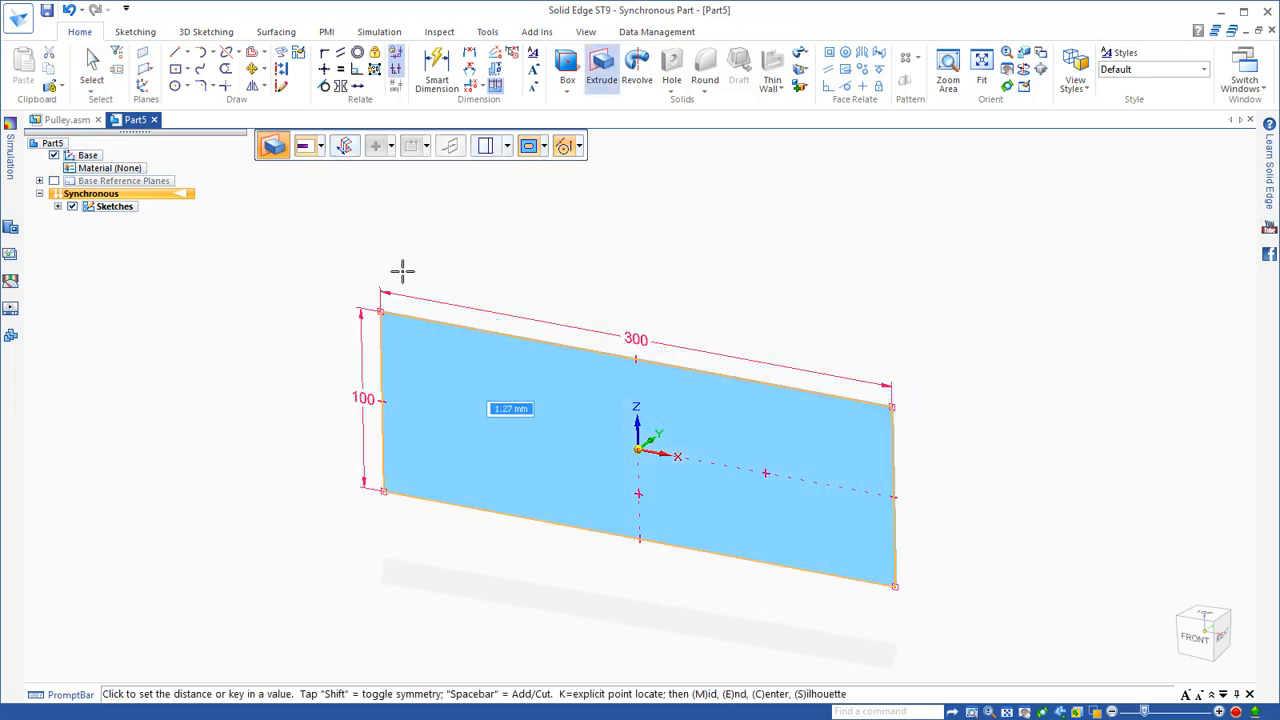
key(shift)
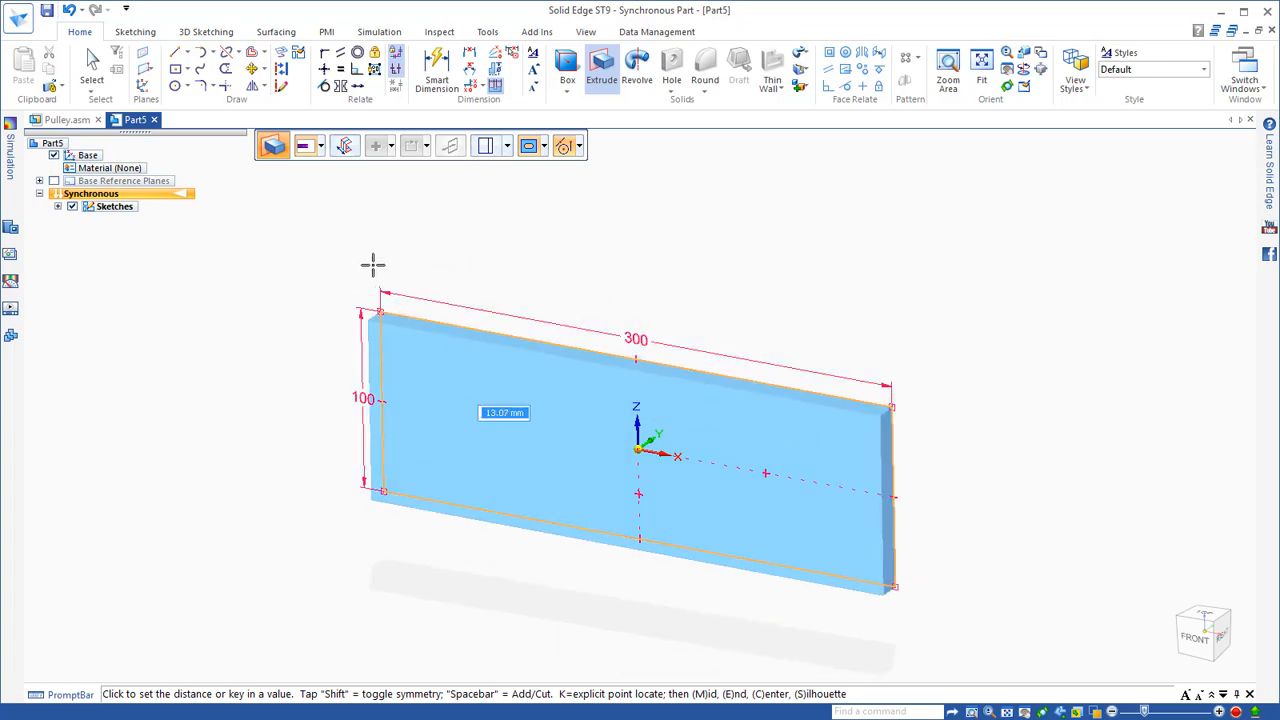
key(Escape)
click(477, 454)
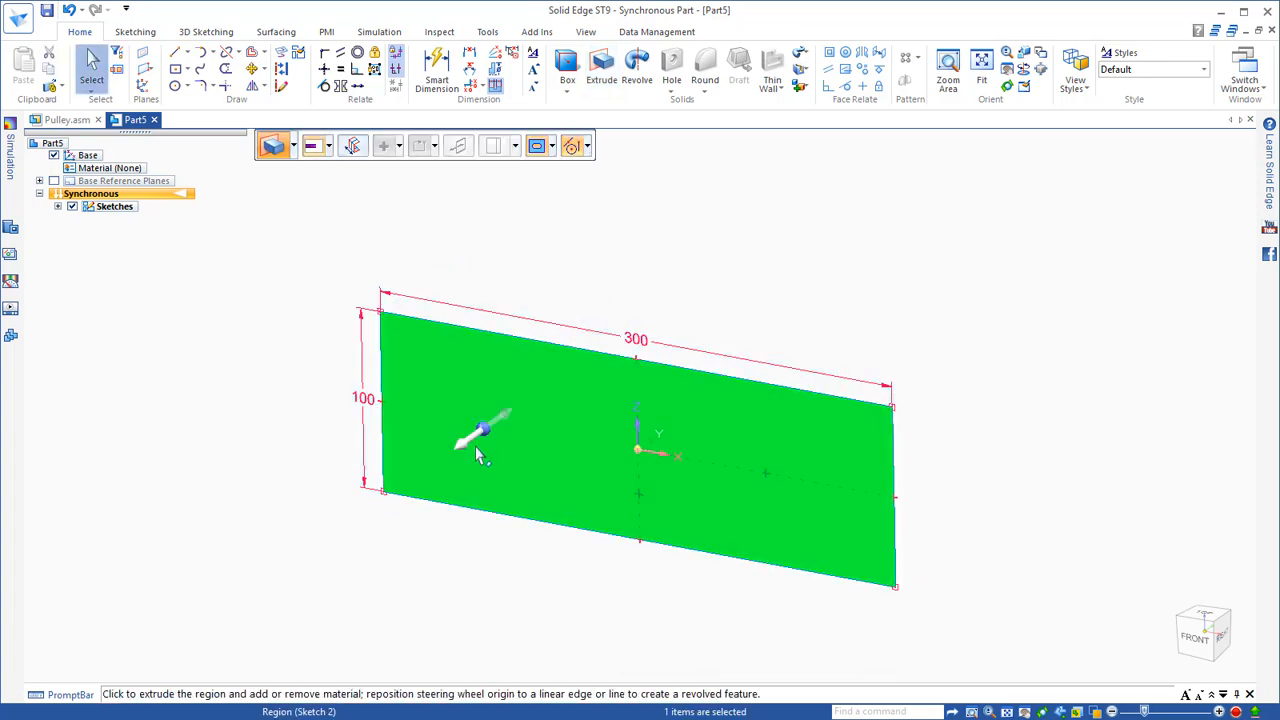
click(484, 430)
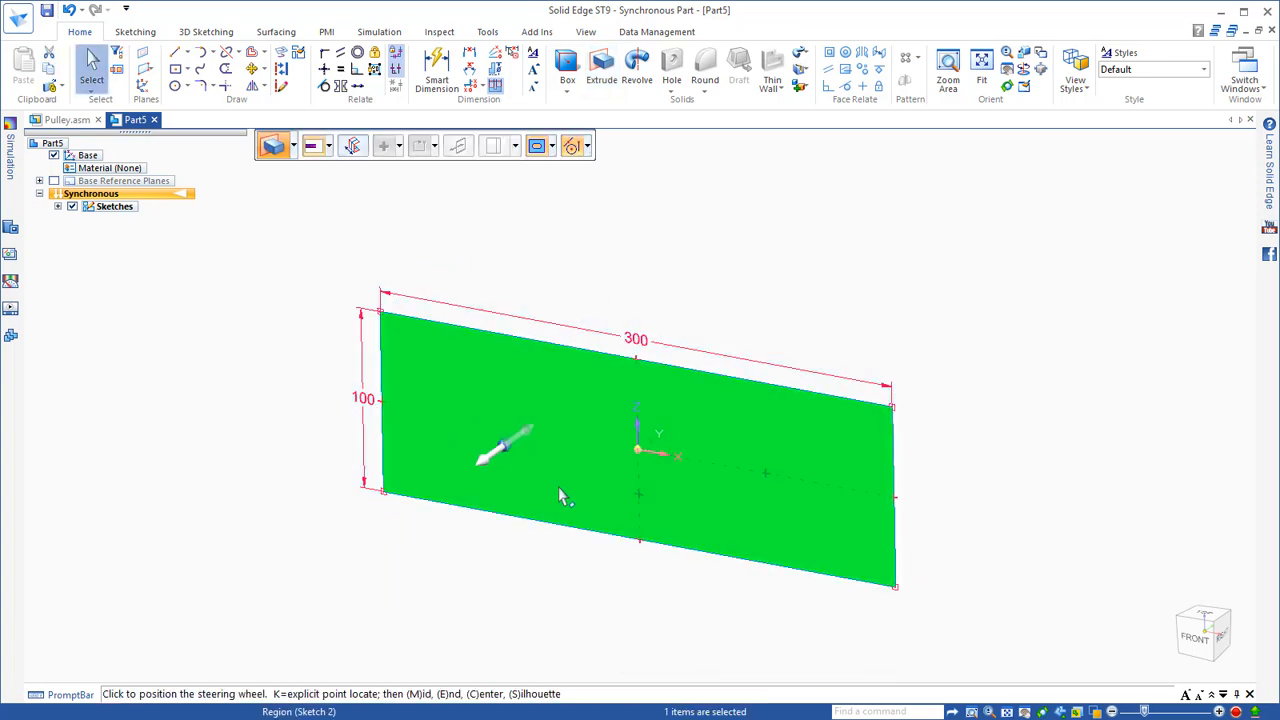
click(894, 520)
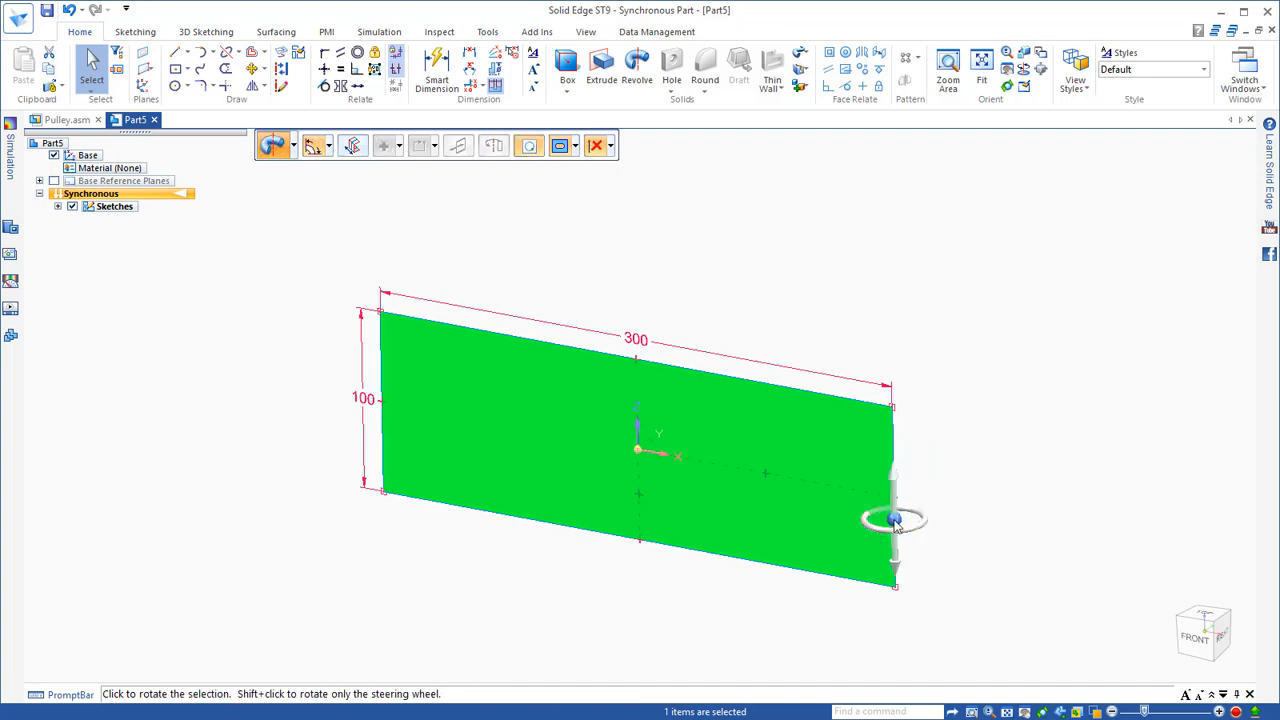
click(894, 520)
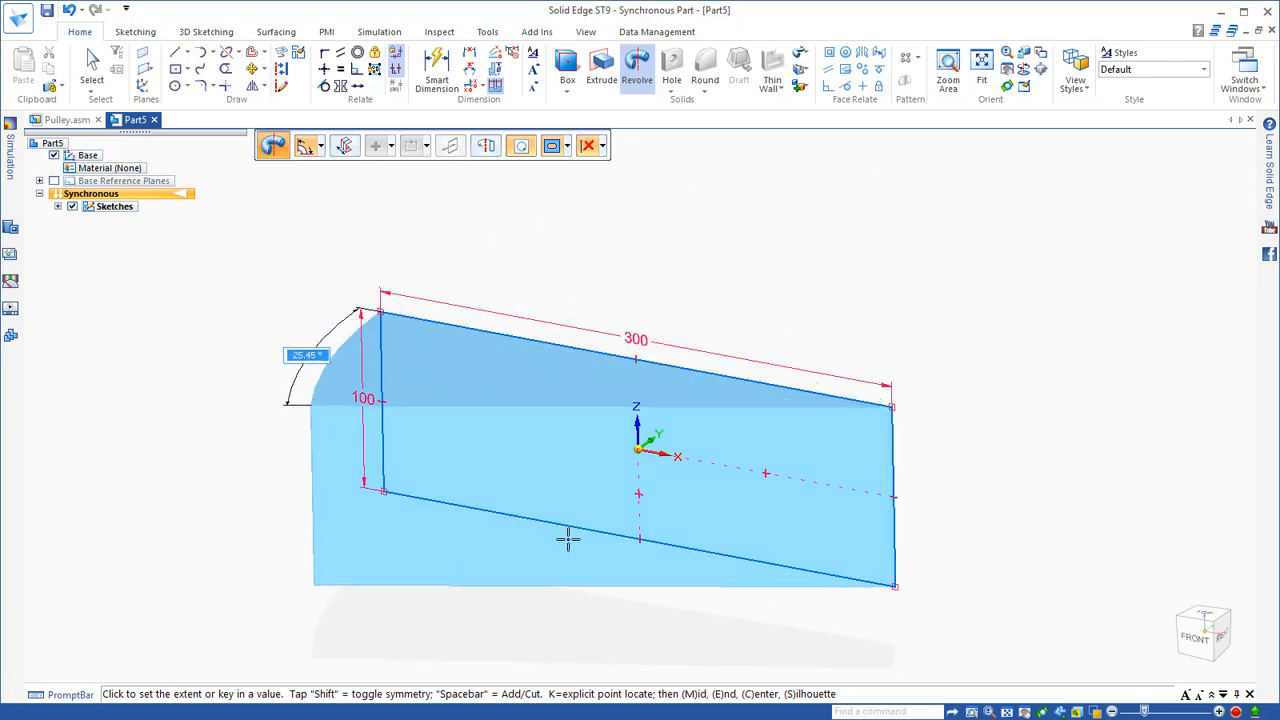
key(Escape)
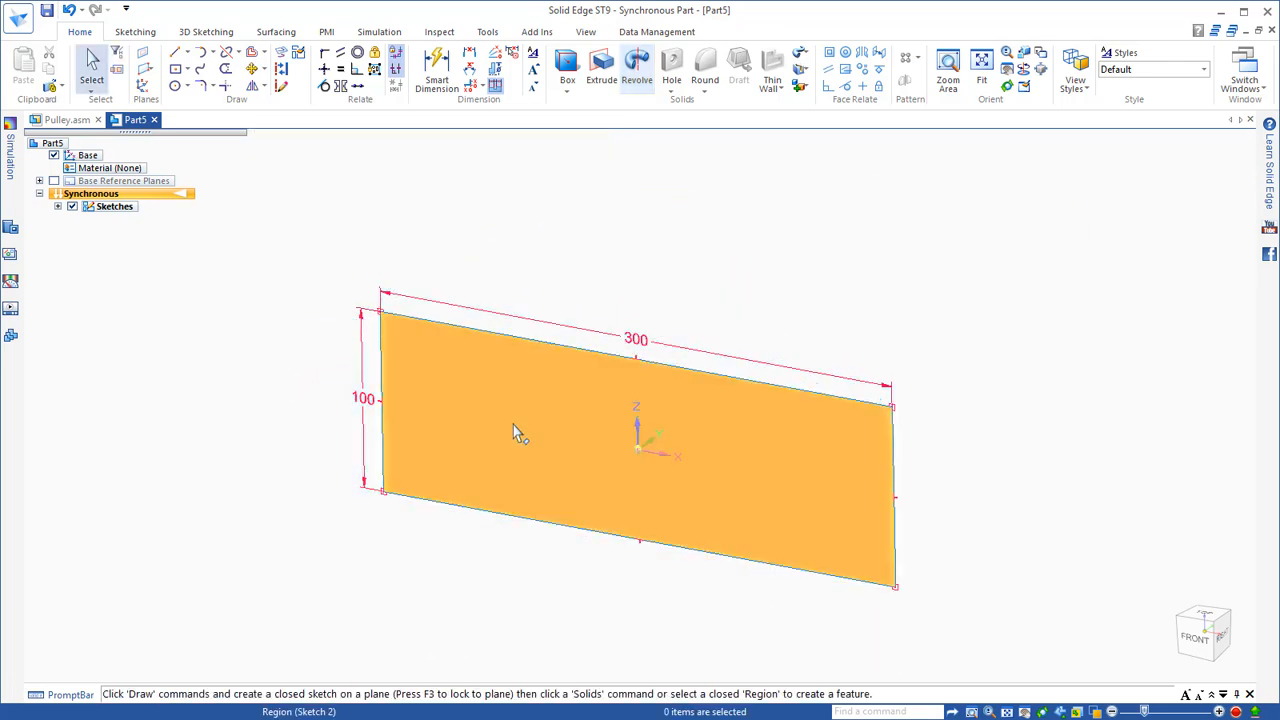
Step: Extrude the rectangular region symmetrically about its sketch plane to a total depth of about 94 mm
click(515, 432)
click(502, 434)
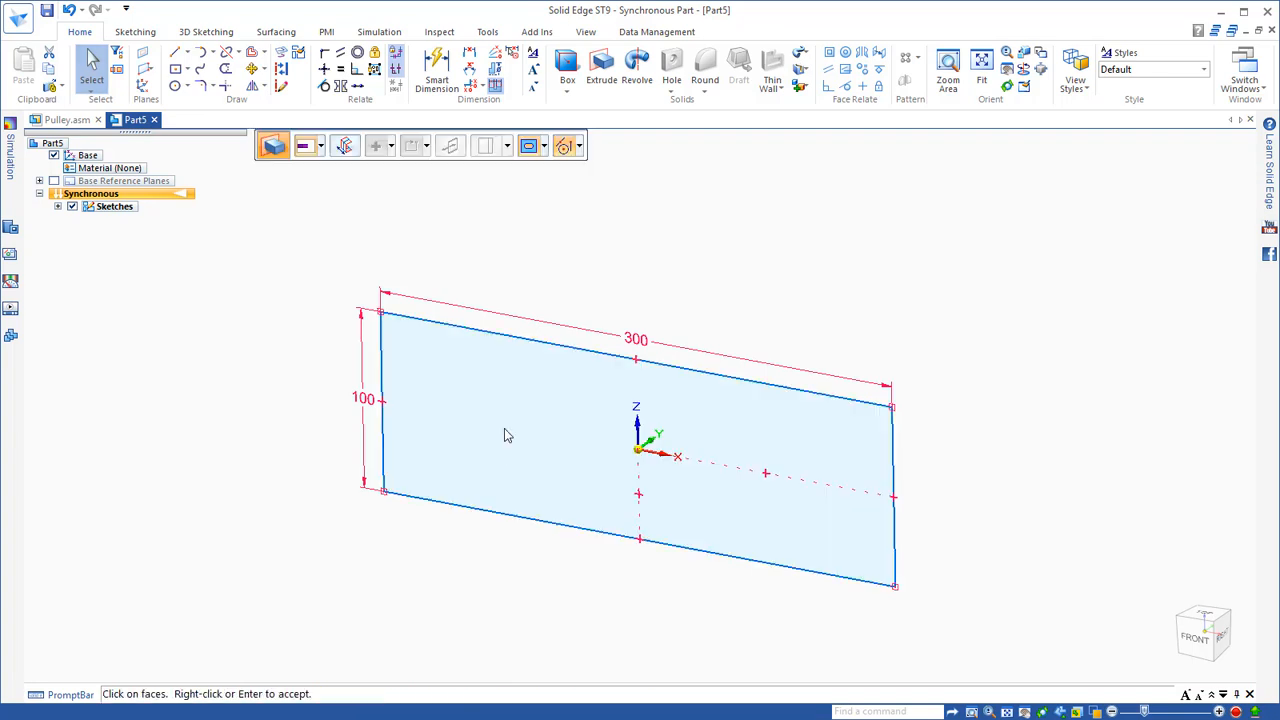
right_click(504, 430)
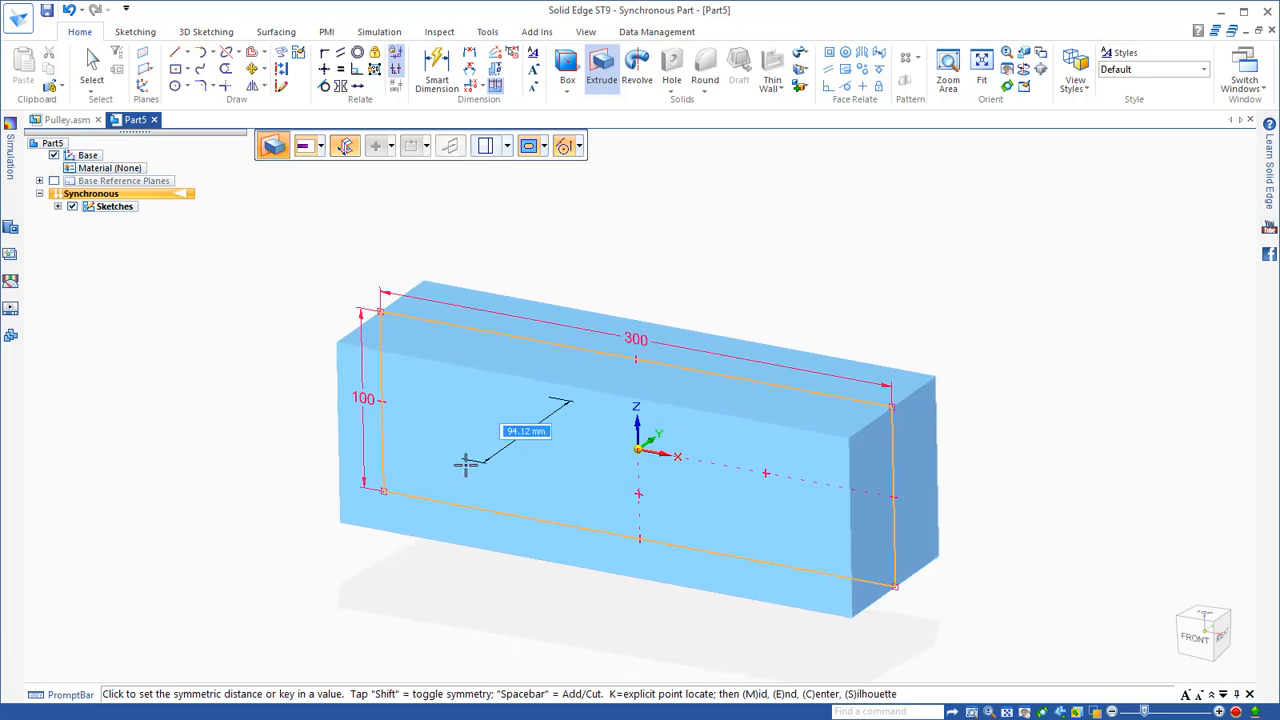
click(423, 457)
key(Escape)
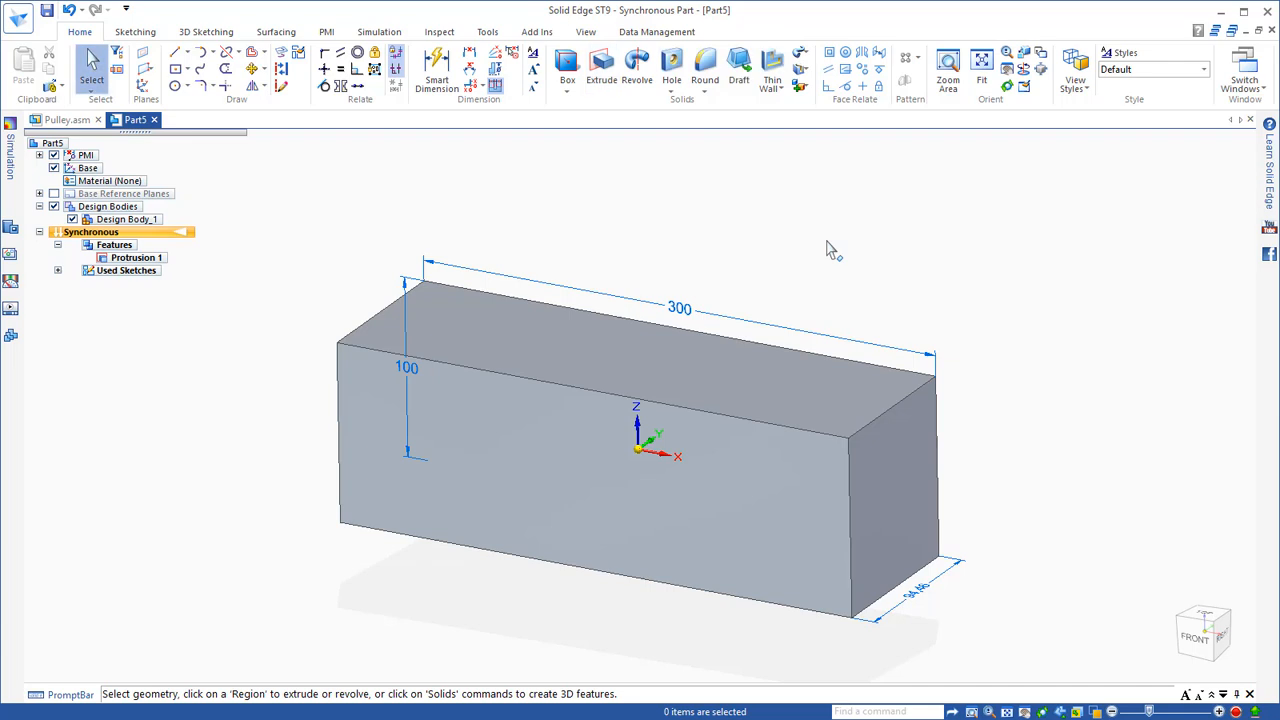
Step: Set the block's length dimension to 500 mm, moving only the end face on the positive X side
middle_drag(827, 241, 809, 227)
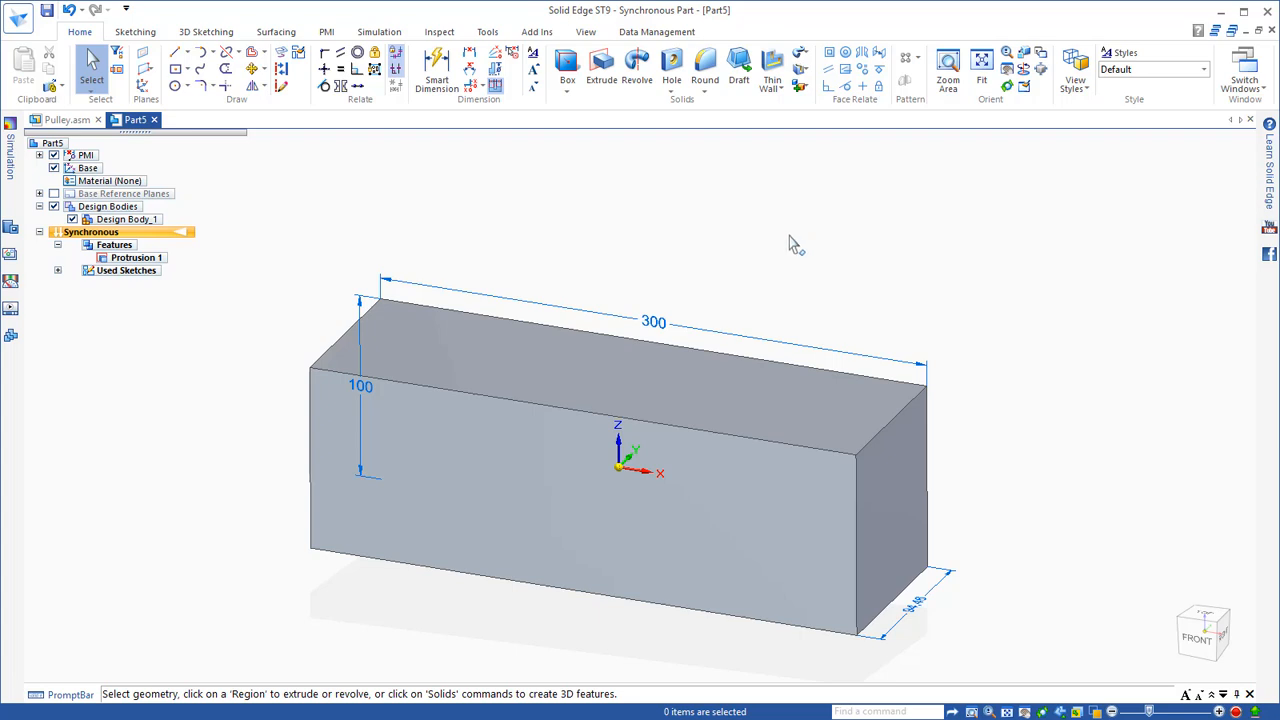
click(660, 312)
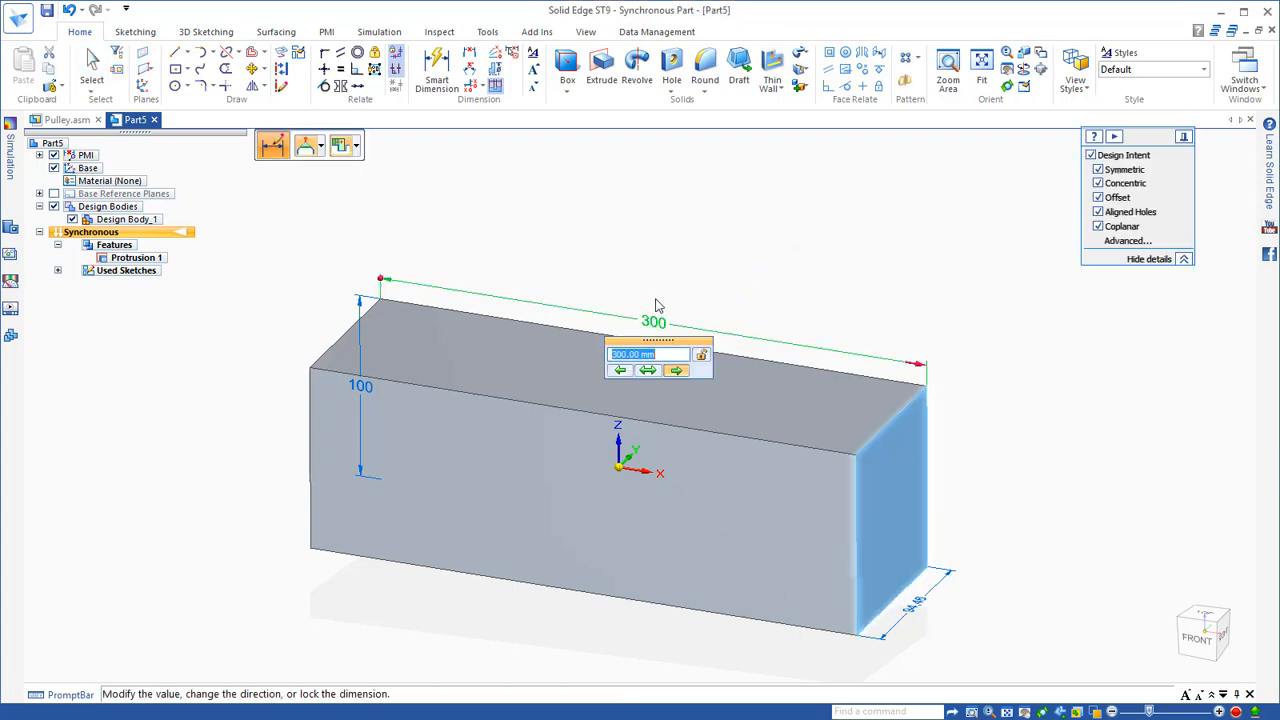
text(5)
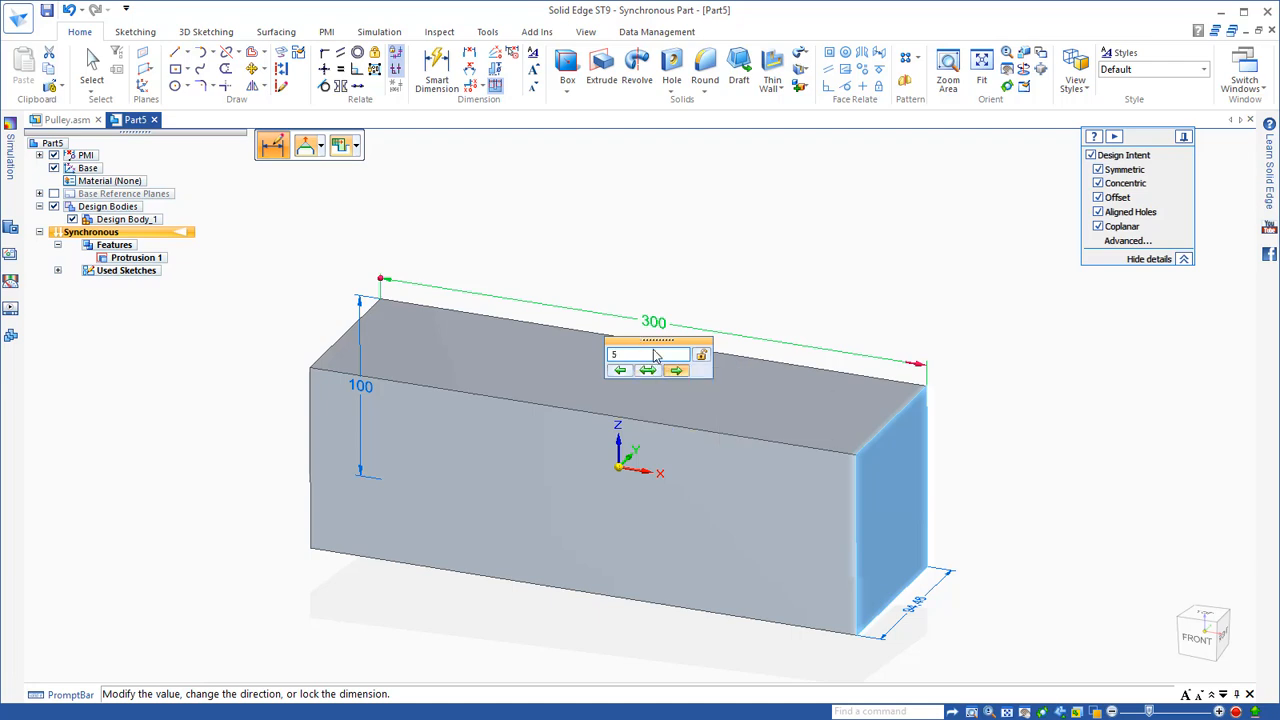
text(00)
key(Return)
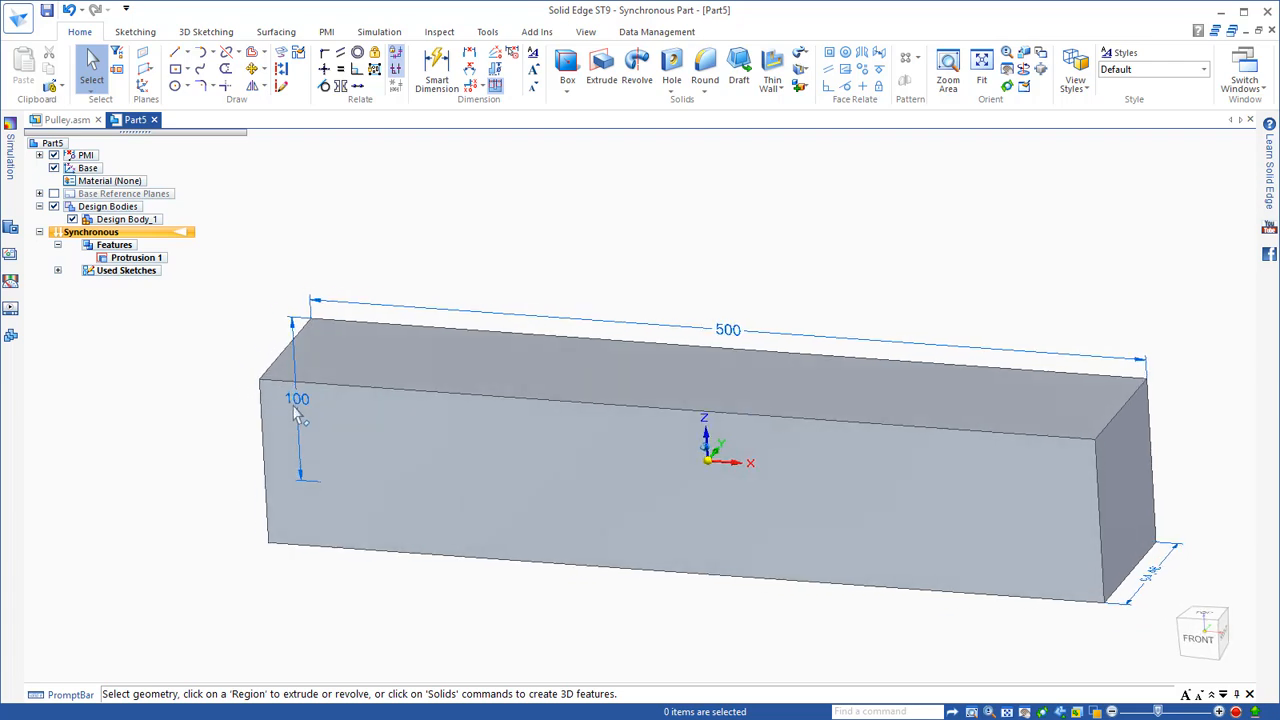
Step: Set the block's height dimension to 80 mm, moving both the top and bottom faces symmetrically
click(296, 406)
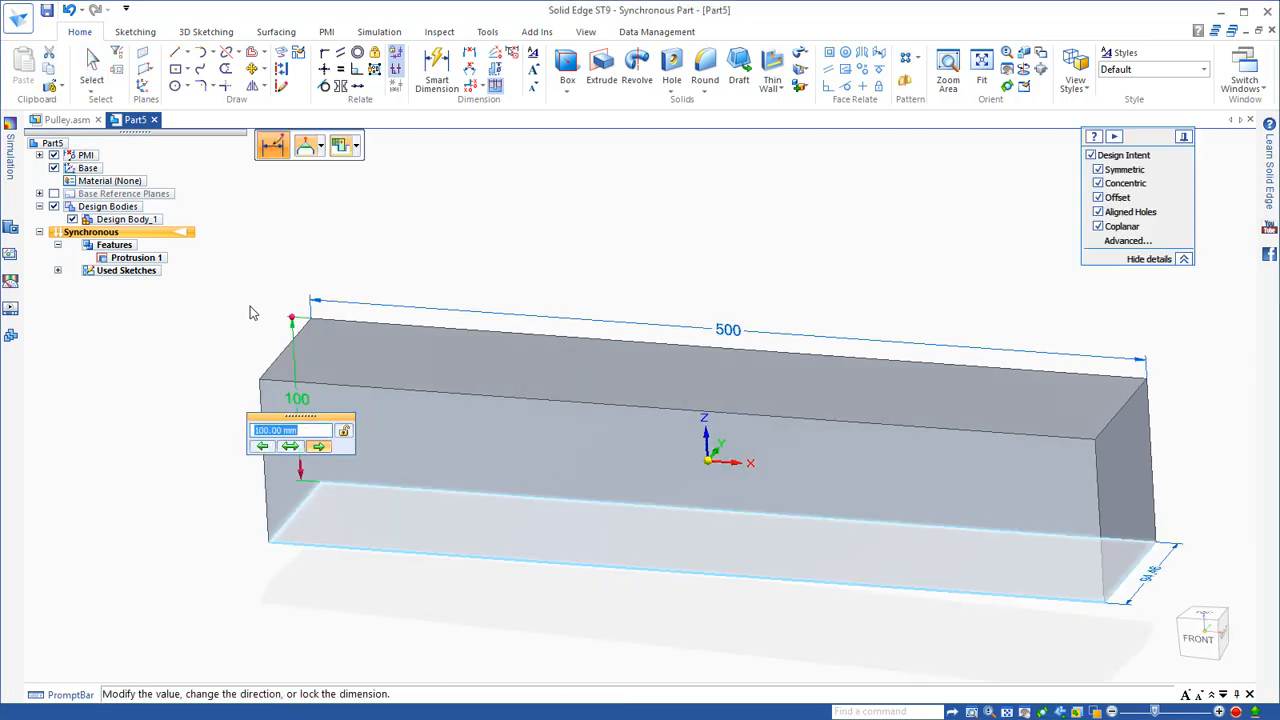
click(288, 448)
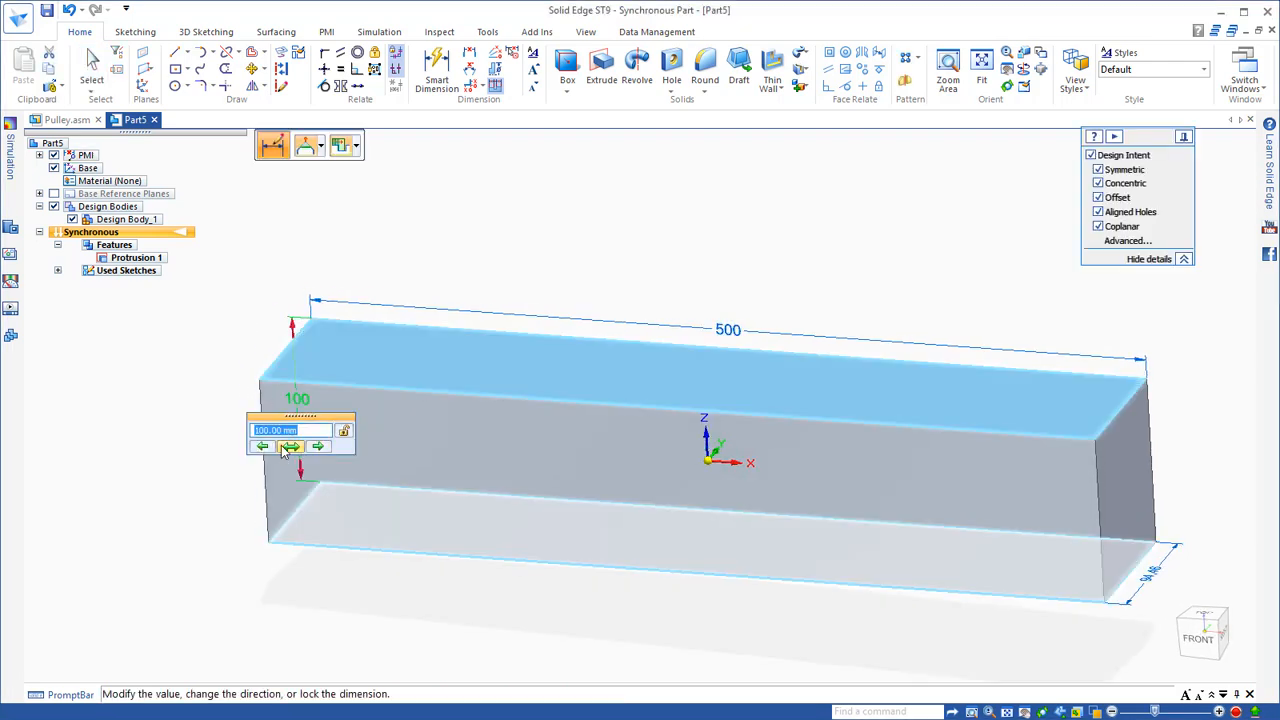
key(Return)
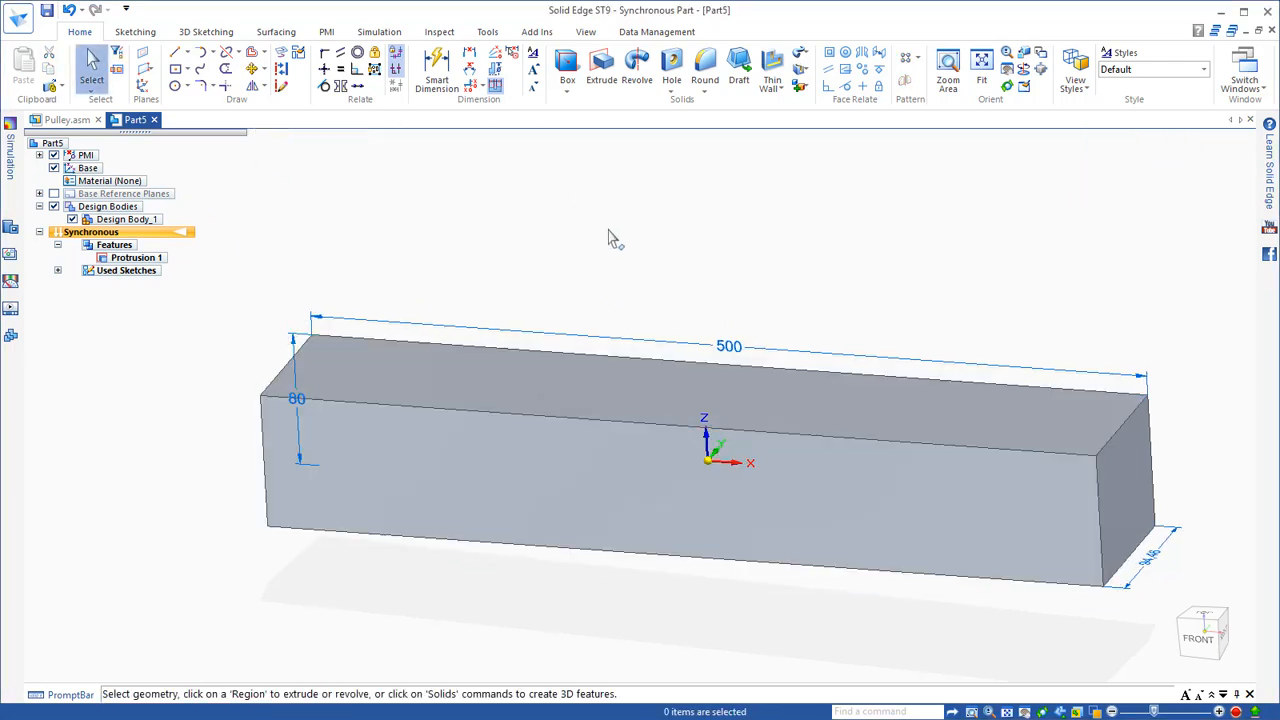
Step: Move the positive X end face inward with the Symmetric design intent kept on, shortening the block to 400 mm at both ends
middle_drag(577, 230, 817, 240)
middle_drag(1043, 484, 962, 492)
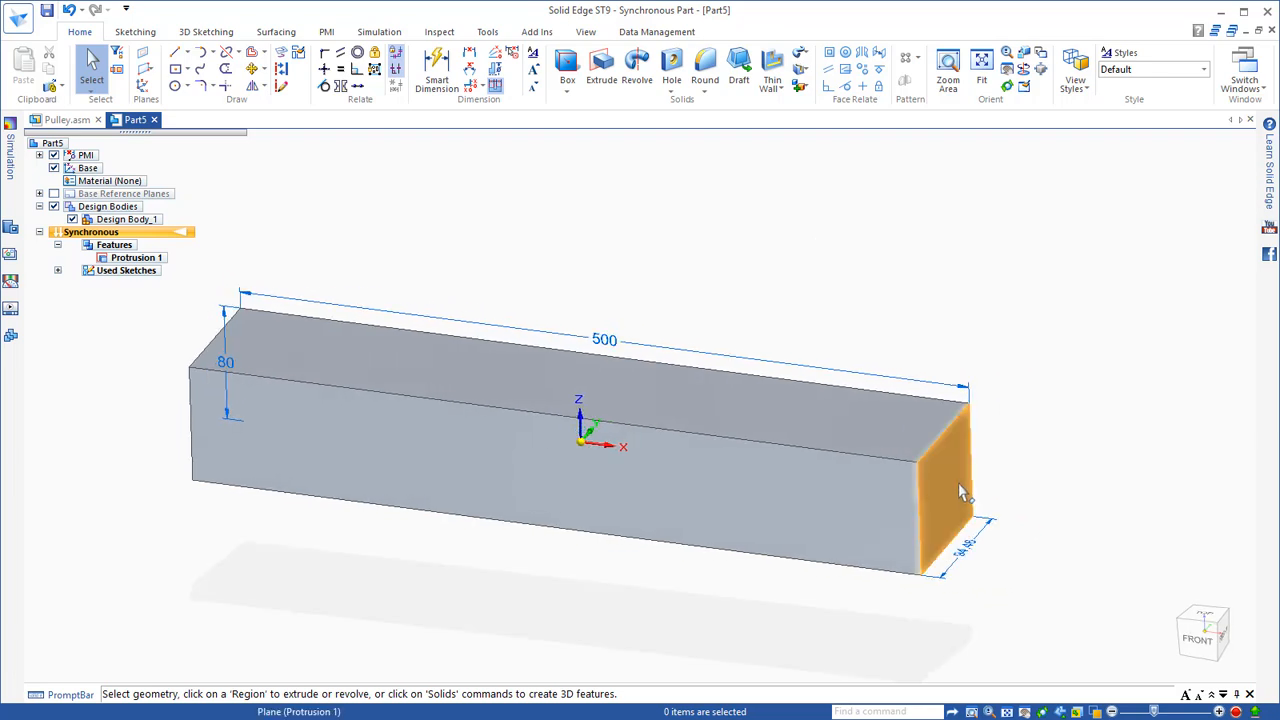
click(954, 483)
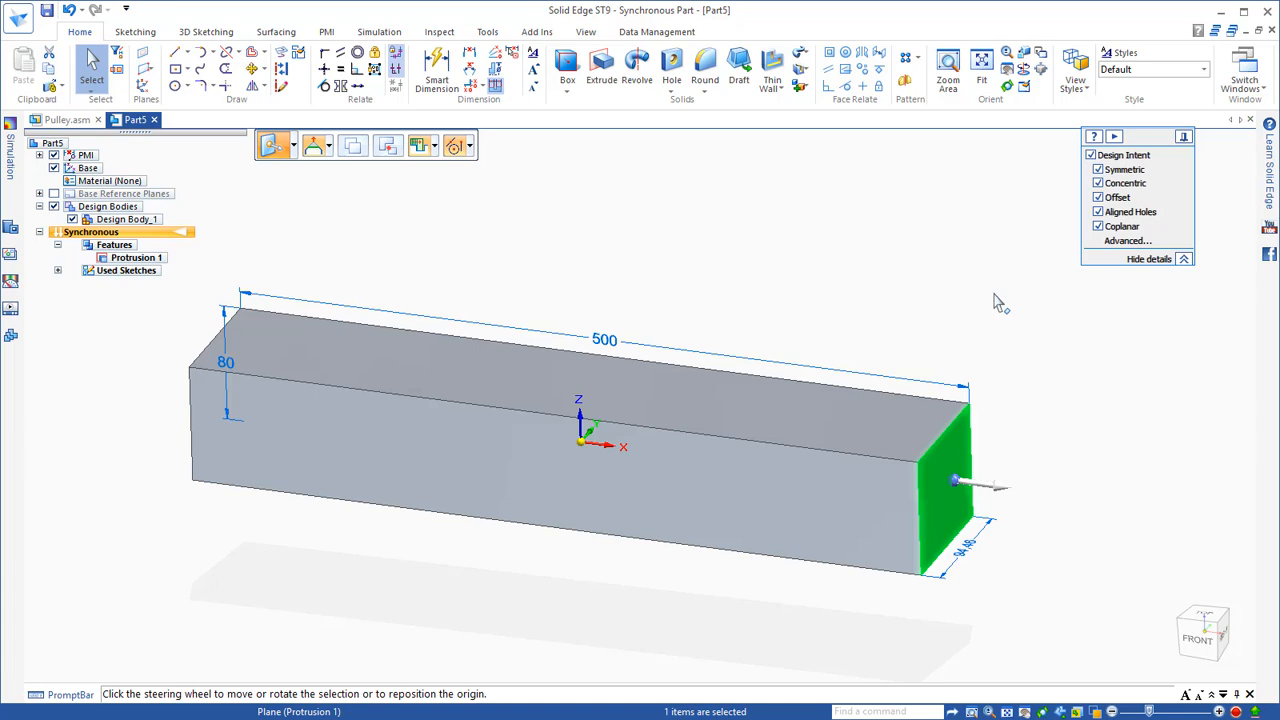
click(979, 489)
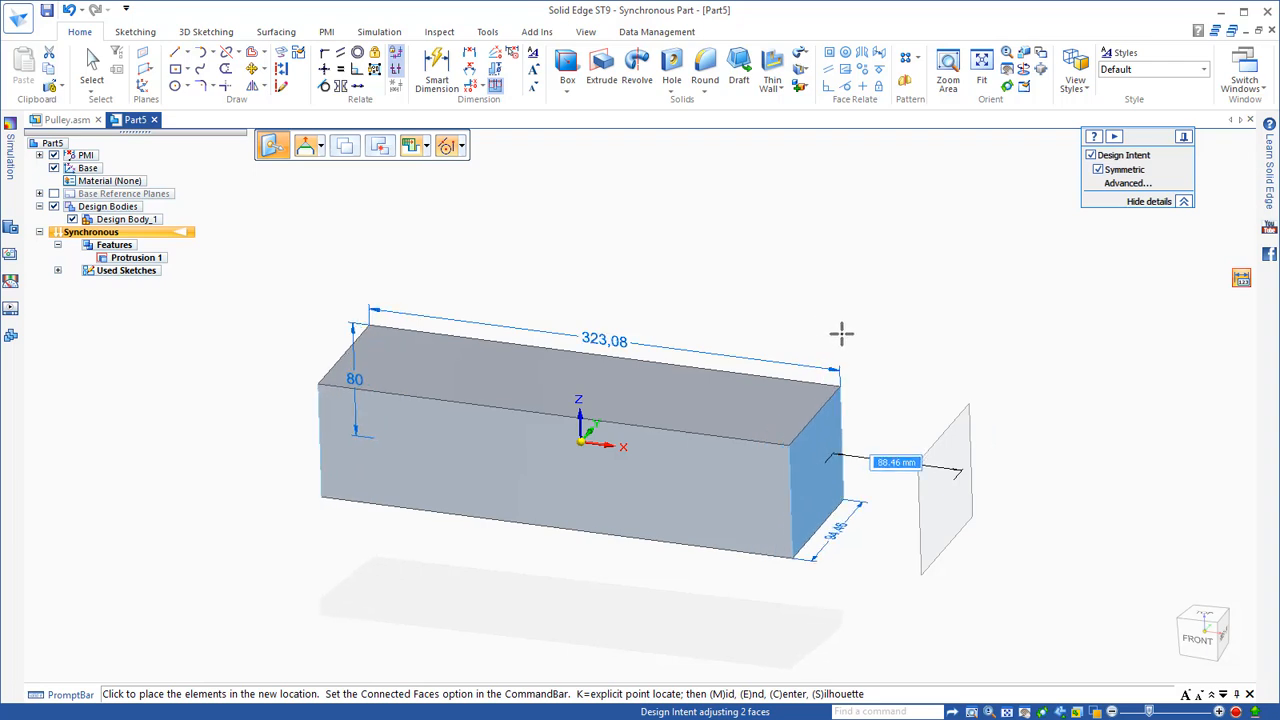
key(s)
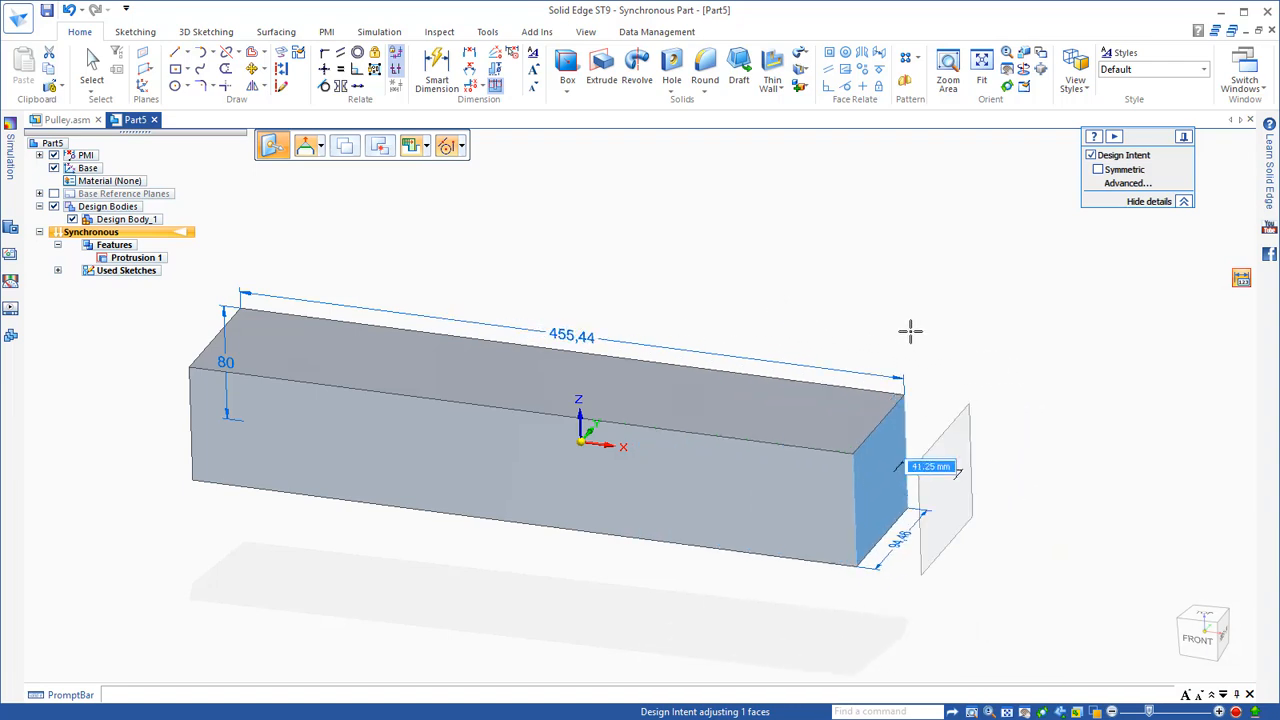
key(s)
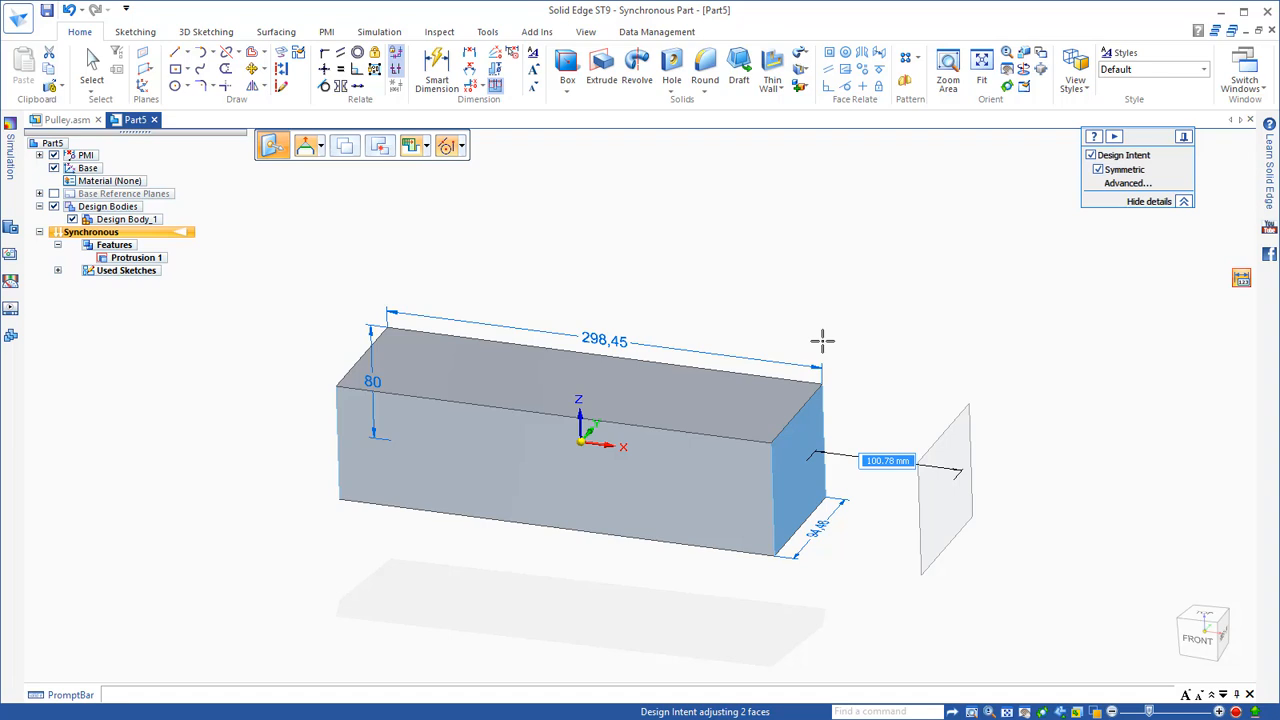
key(Return)
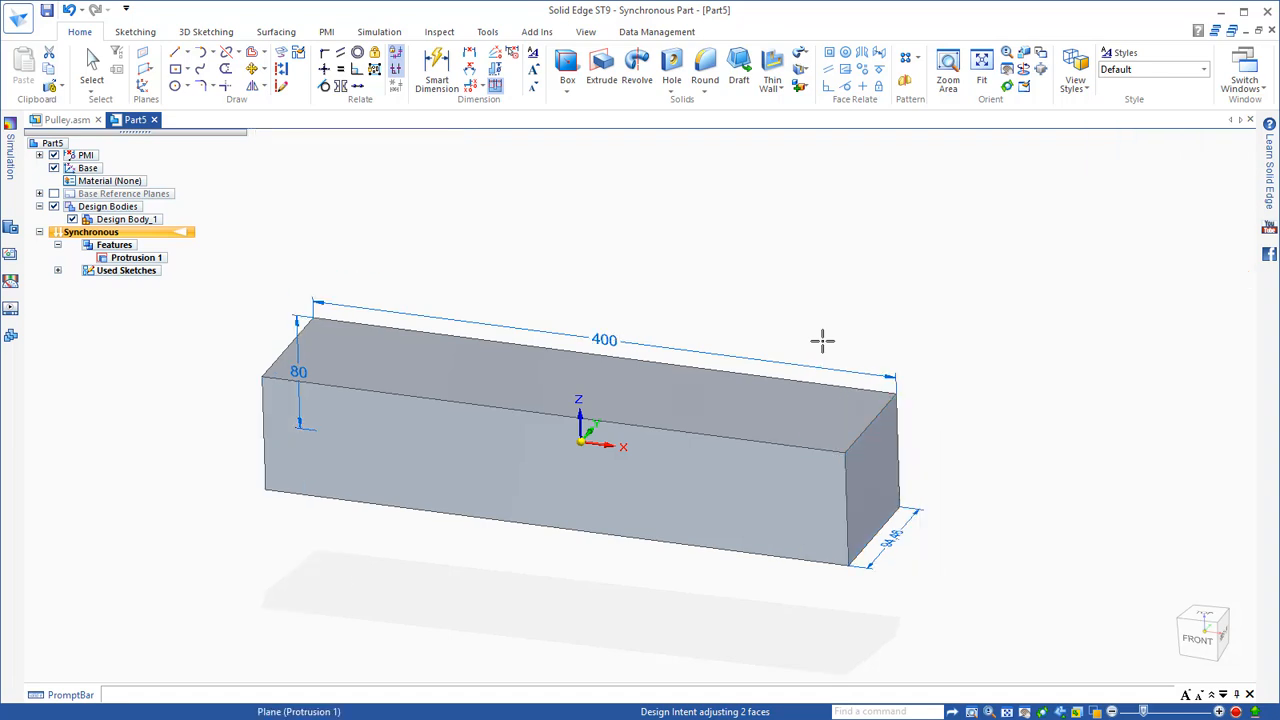
key(Escape)
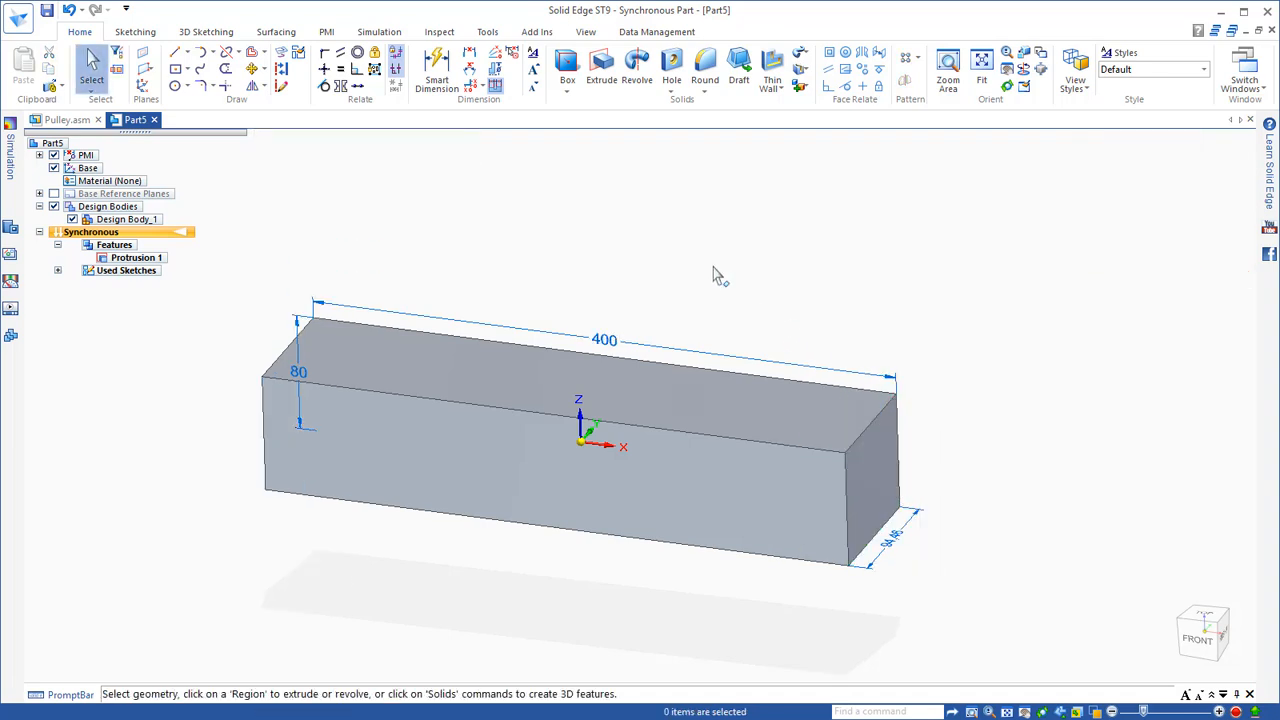
Step: Delete the block's used Sketch 3
middle_drag(641, 239, 630, 235)
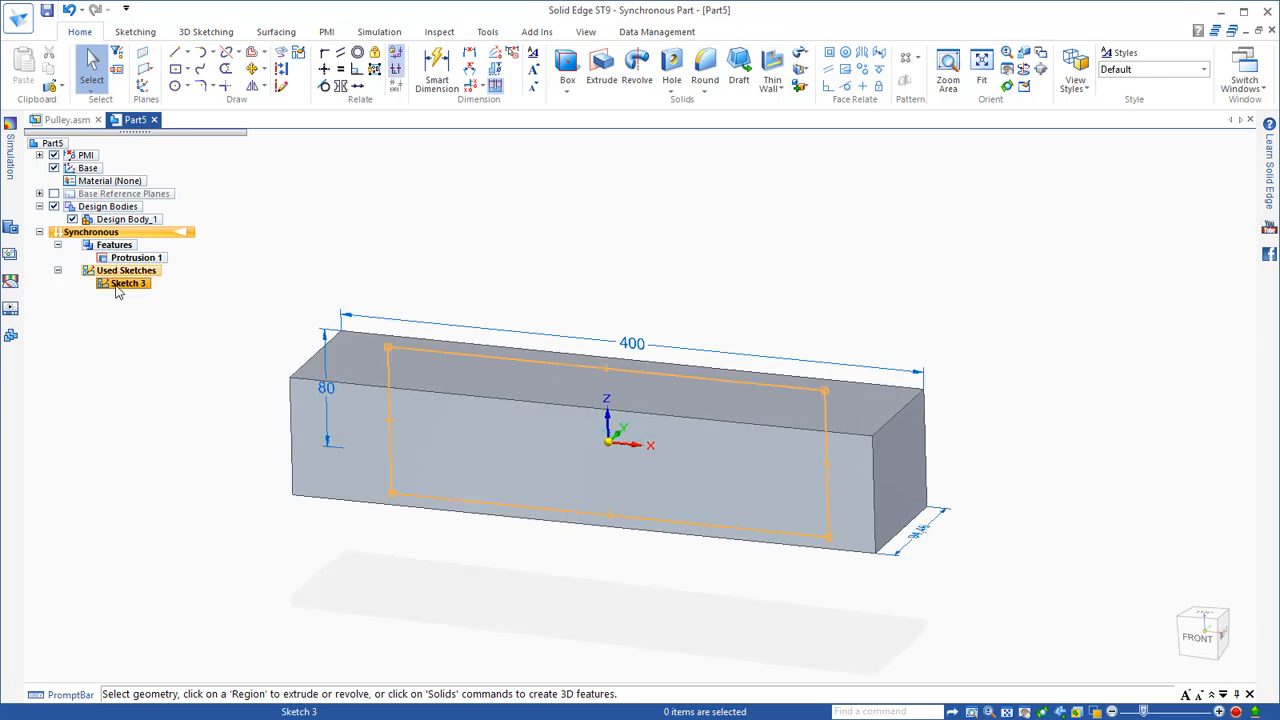
mouse_move(129, 483)
middle_down()
mouse_move(152, 530)
mouse_move(152, 495)
middle_up()
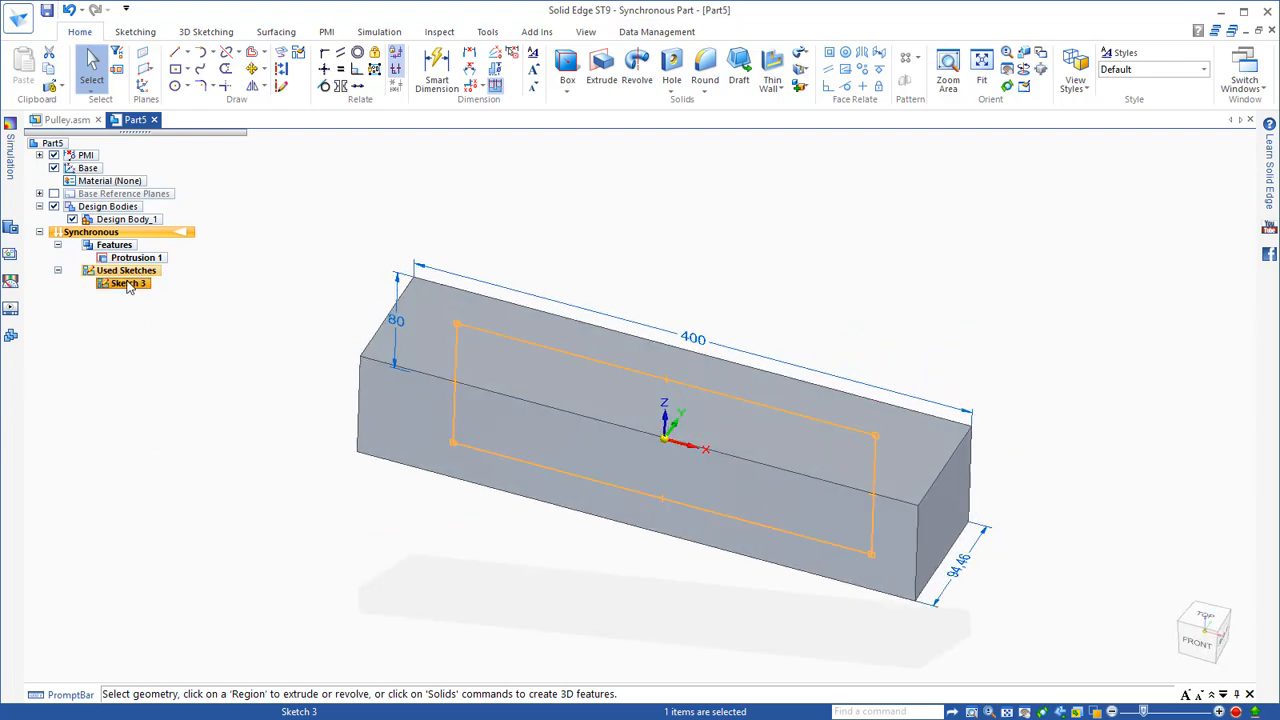
right_click(127, 289)
click(160, 312)
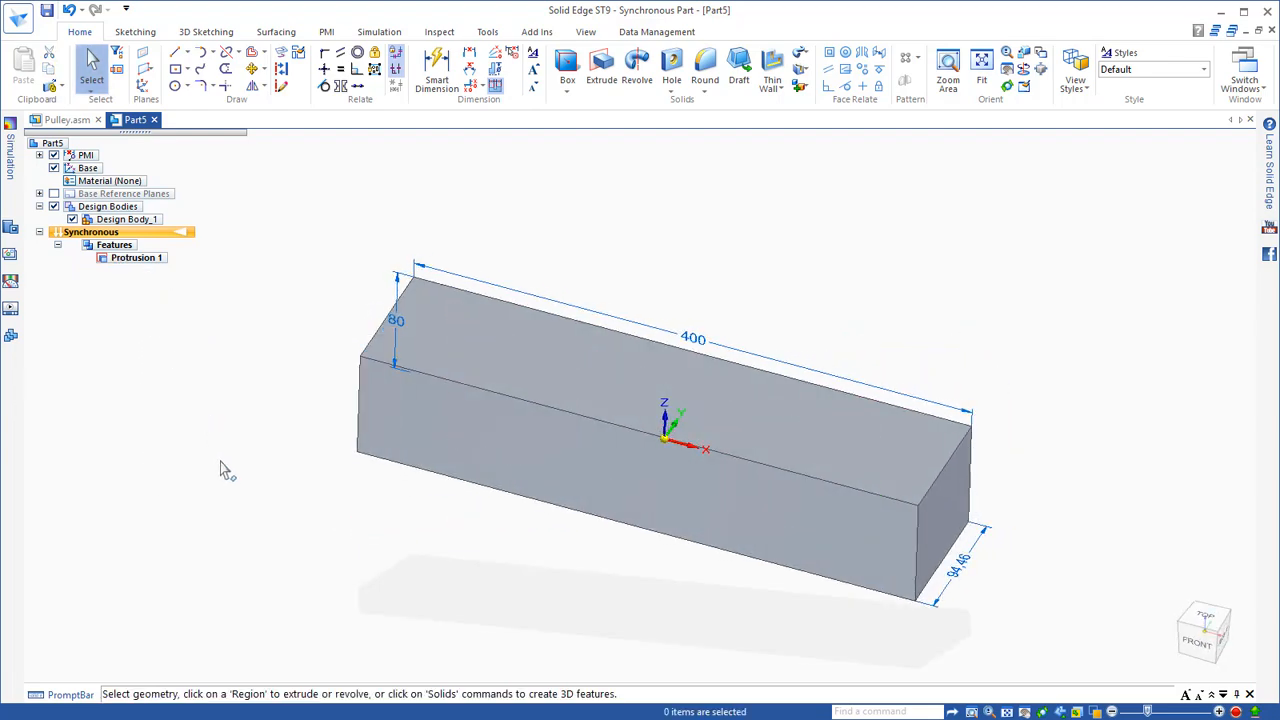
Step: Sketch a line across the block's top face, parallel to its short edges, splitting off a region near the positive X end
middle_drag(221, 461, 221, 461)
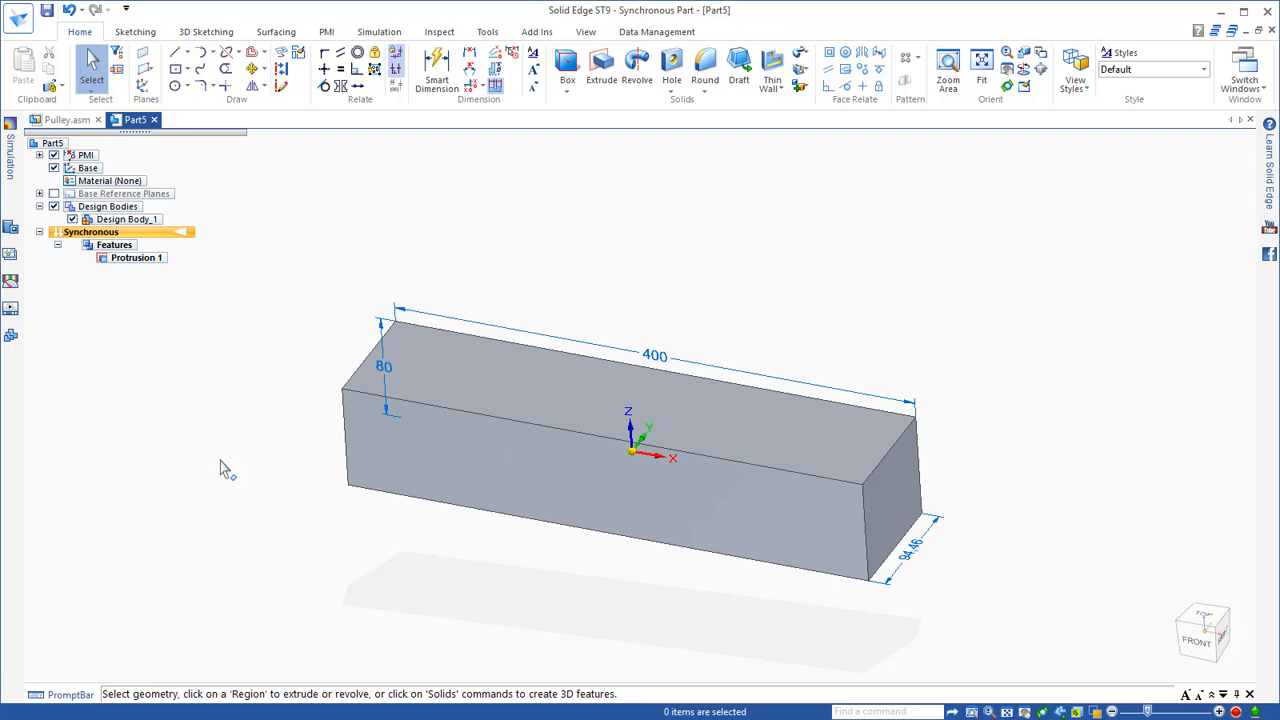
click(174, 53)
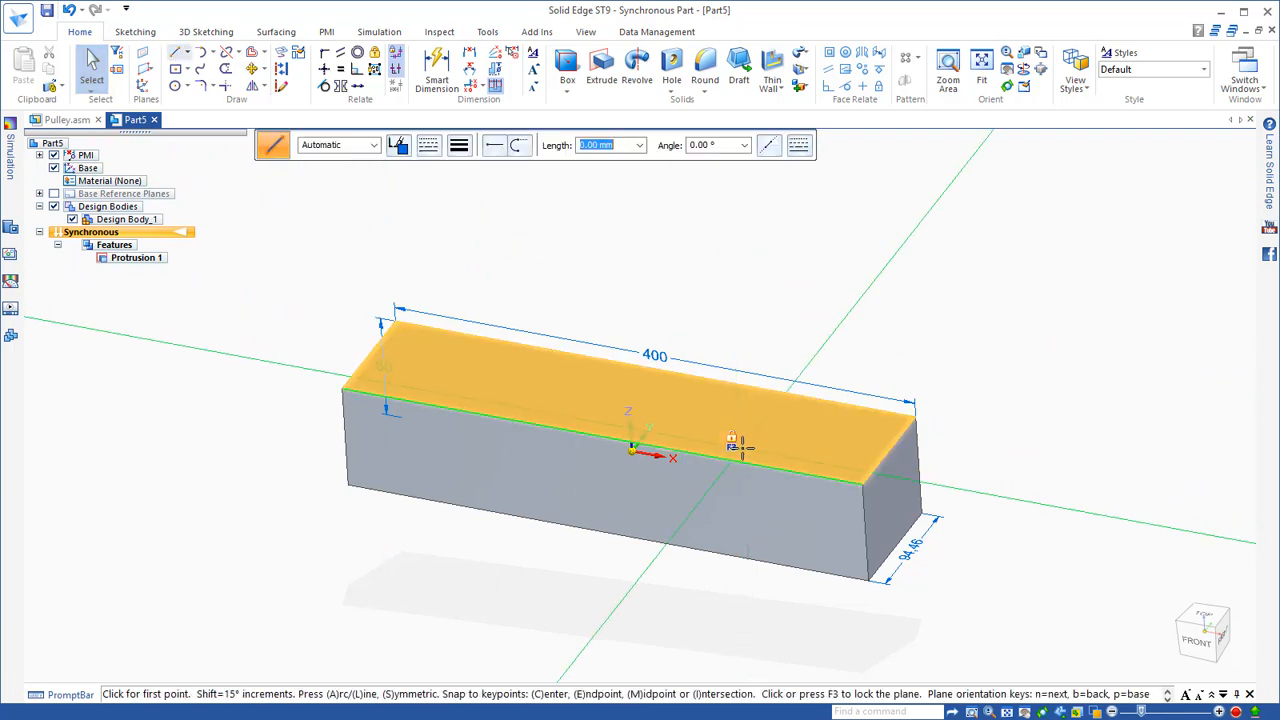
key(F3)
click(713, 480)
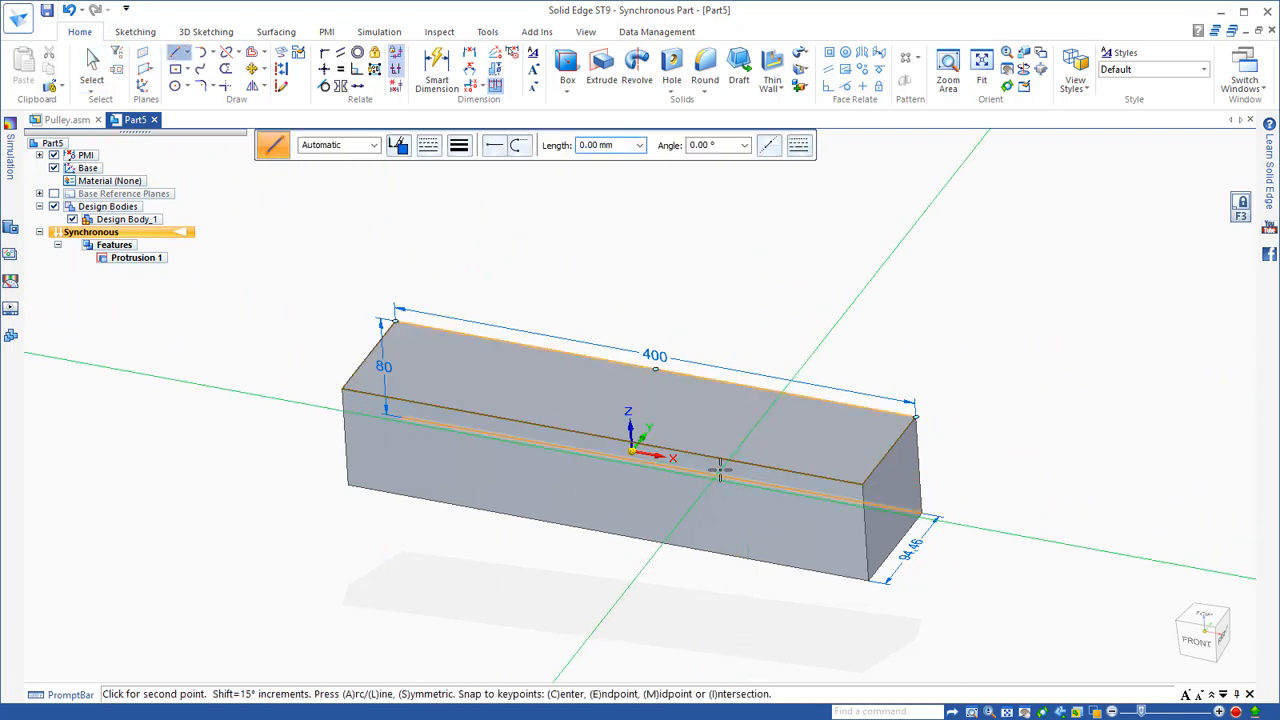
click(800, 365)
key(Escape)
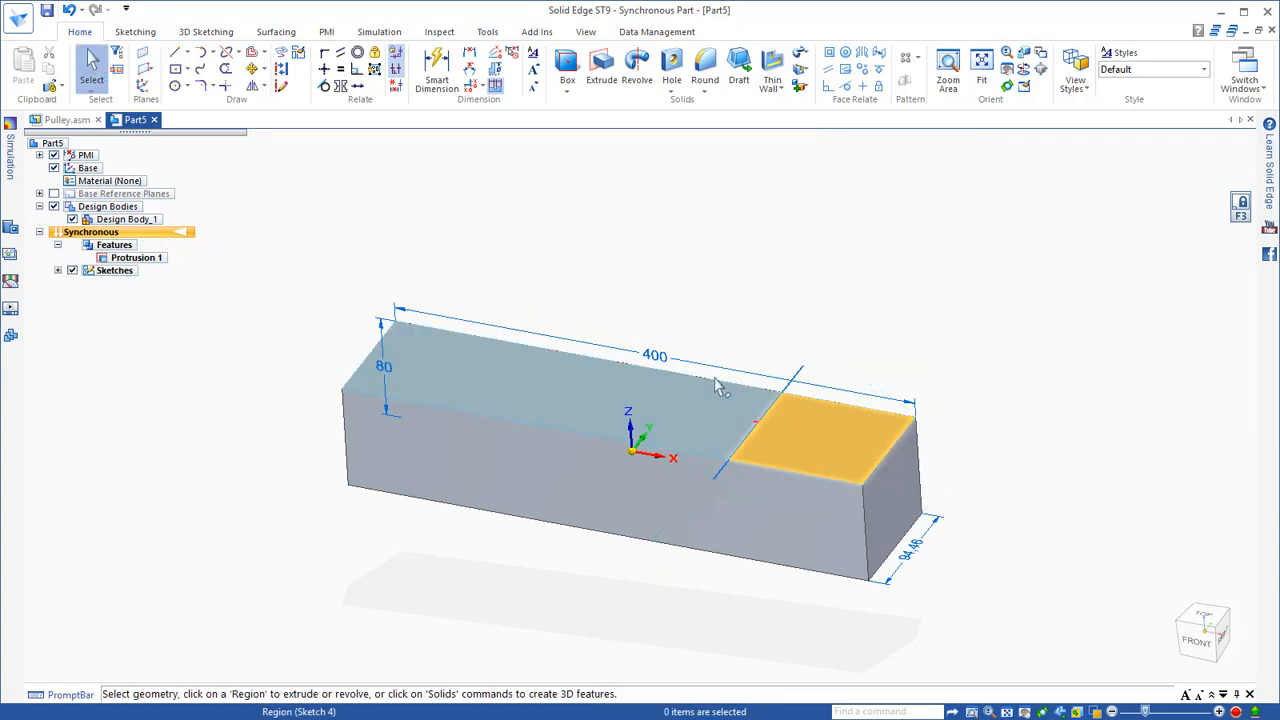
Step: Extrude the small top region at the positive X end upward into a tall upright arm
click(792, 452)
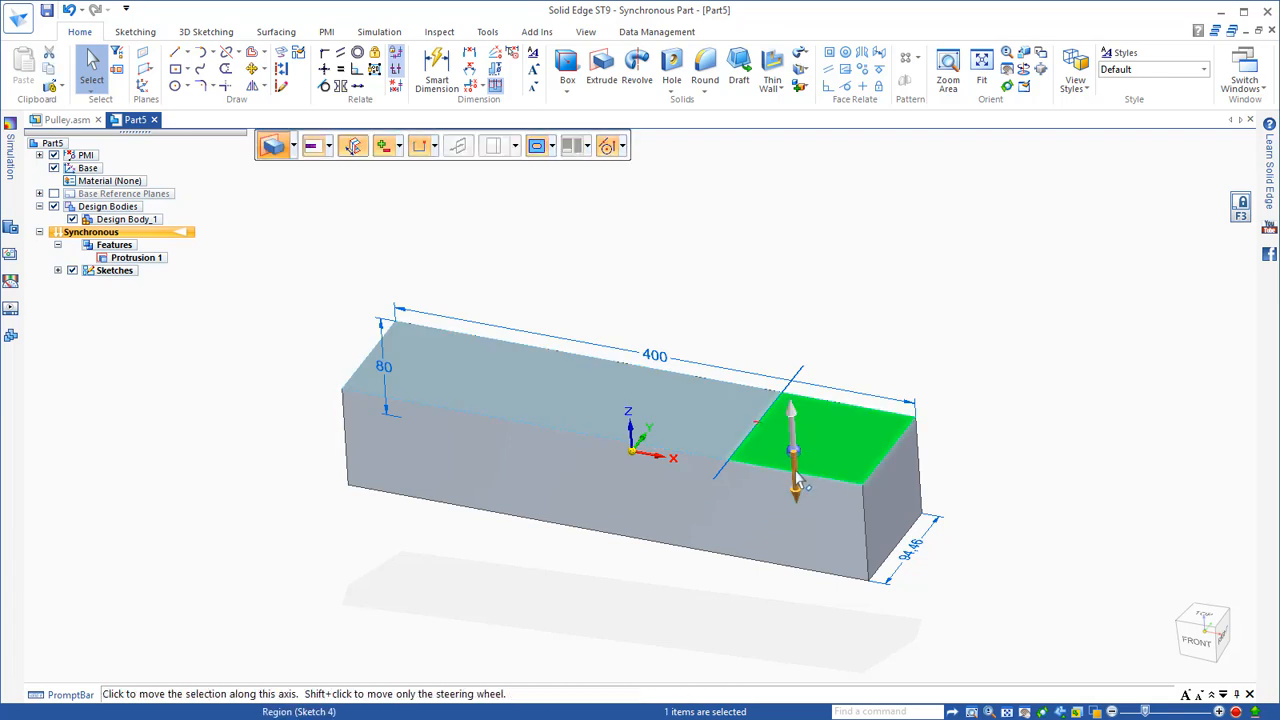
click(793, 450)
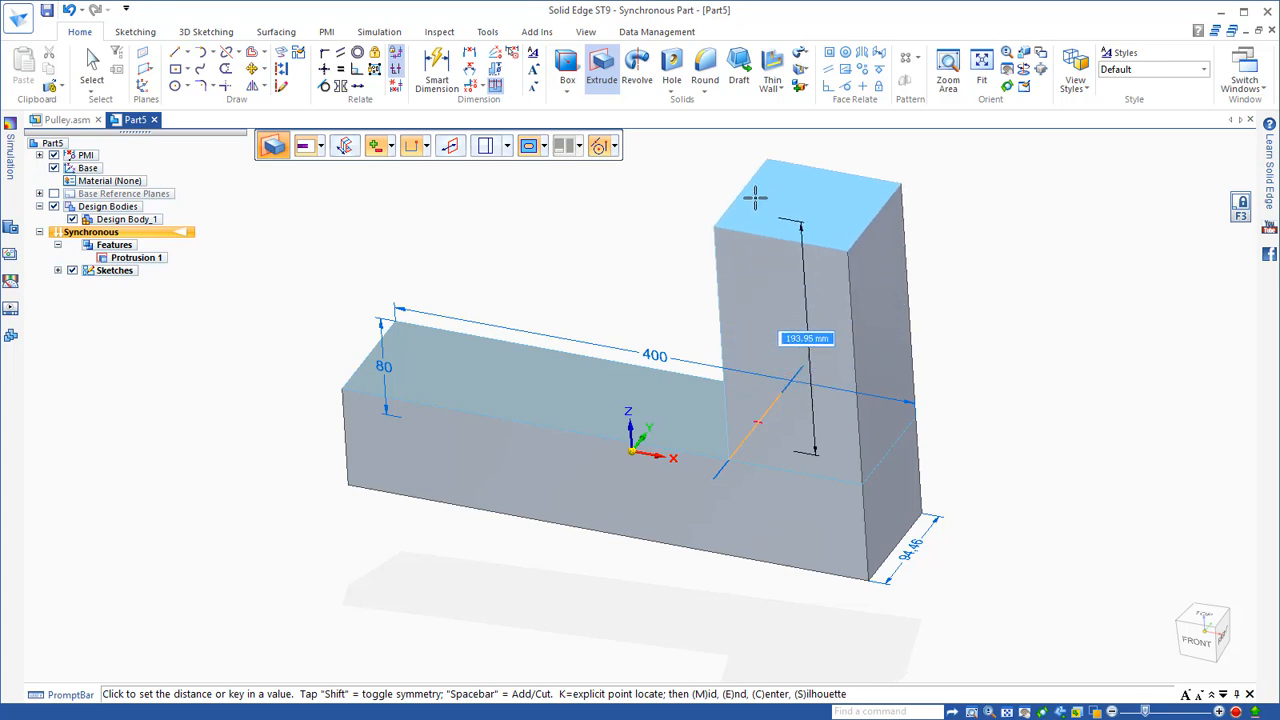
click(751, 185)
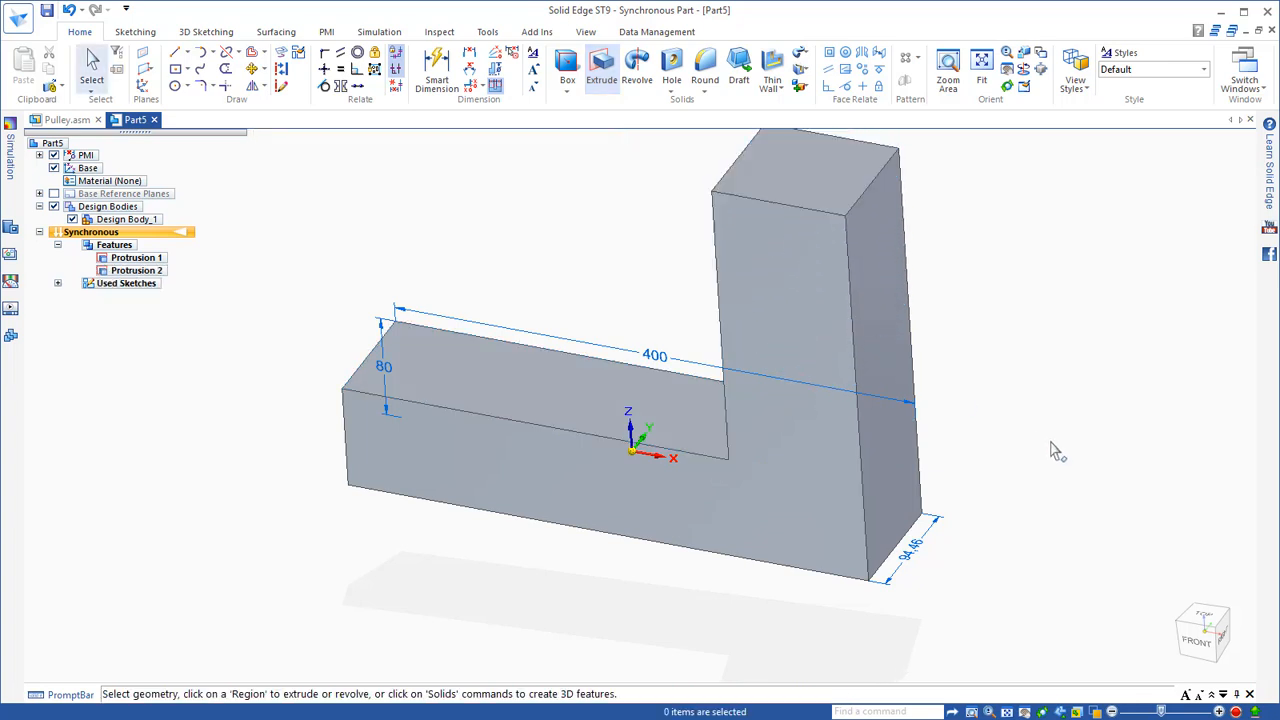
Step: Select the upright arm's faces, reposition the steering wheel at the arm's outer bottom edge, and rotate the arm by -15°
scroll(1035, 432, down, 3)
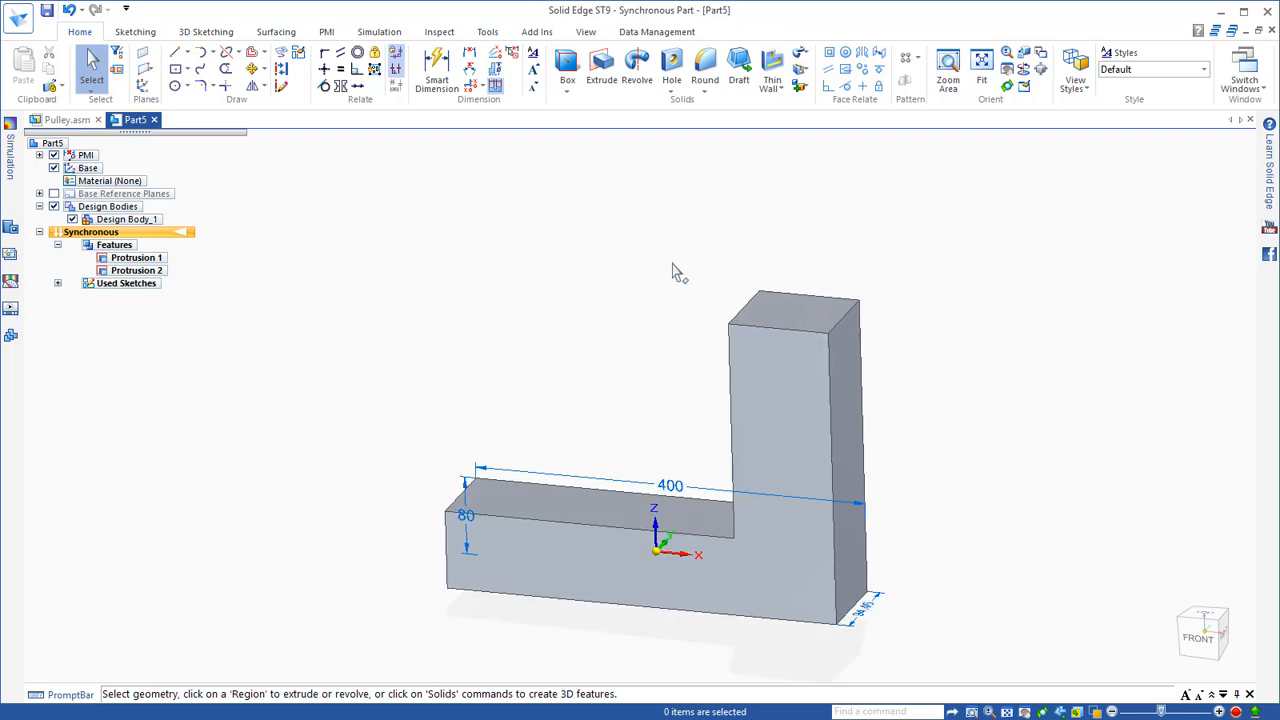
drag(700, 478, 920, 675)
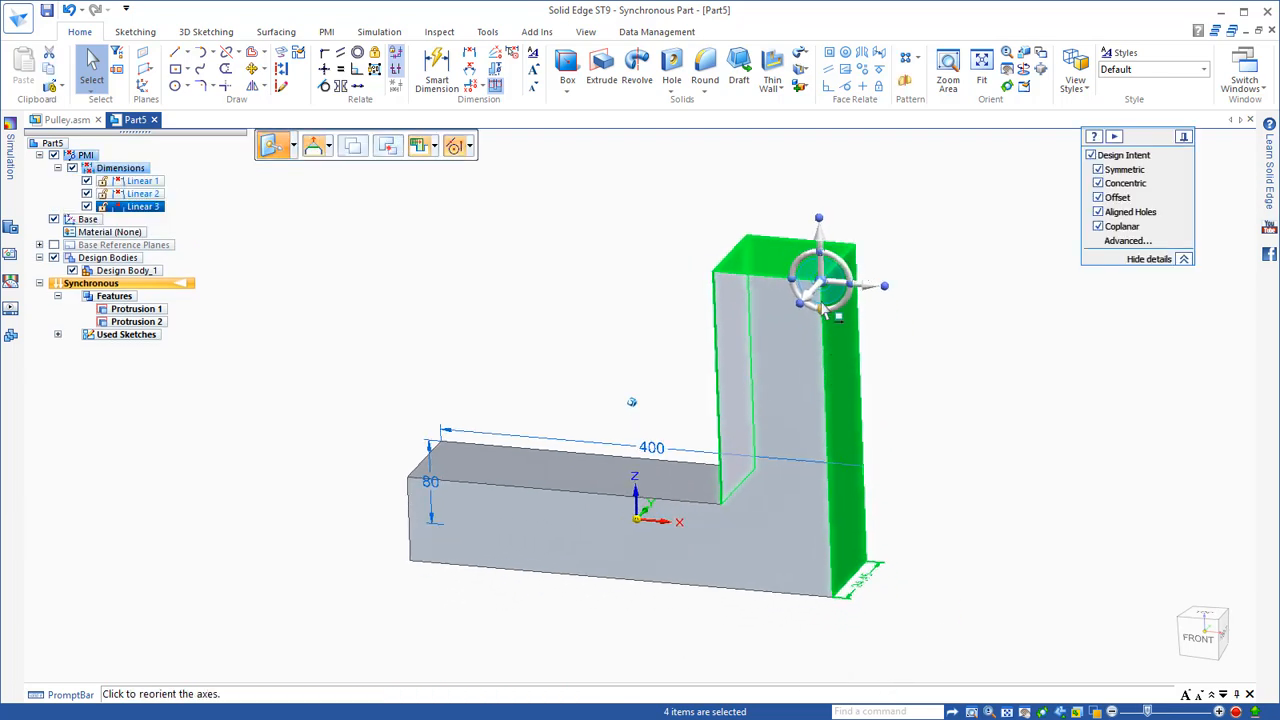
click(830, 285)
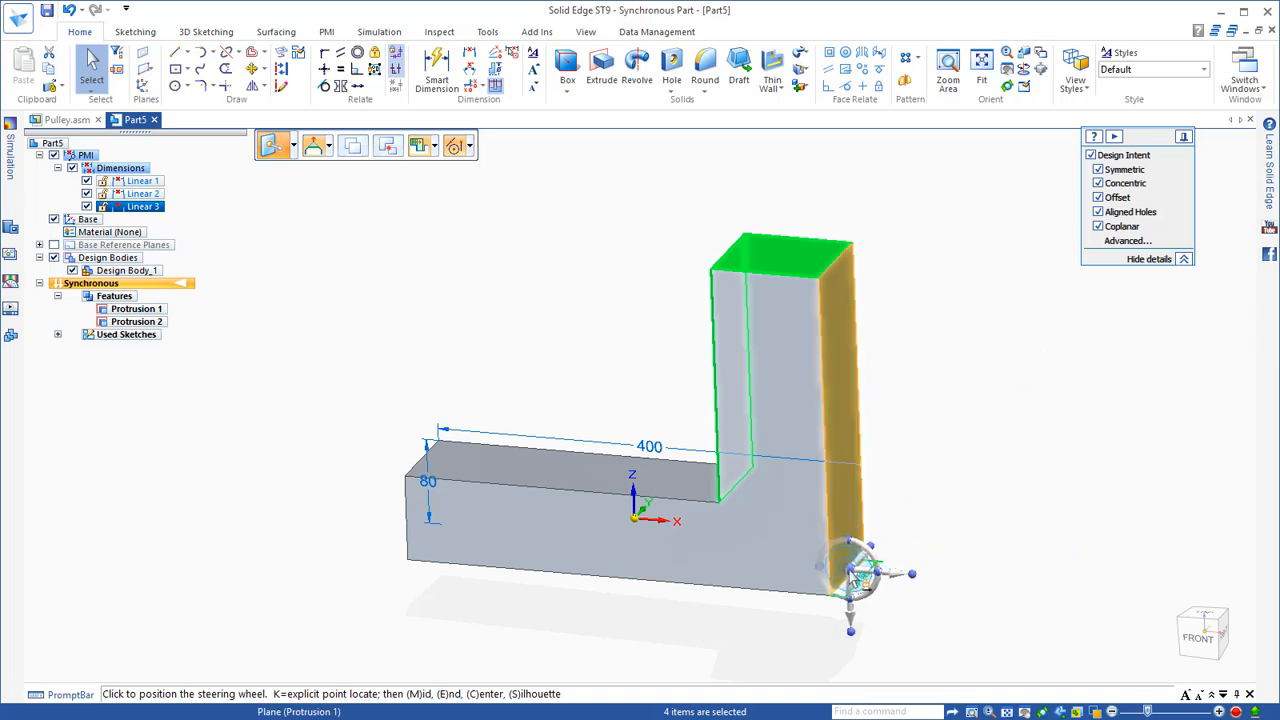
click(857, 578)
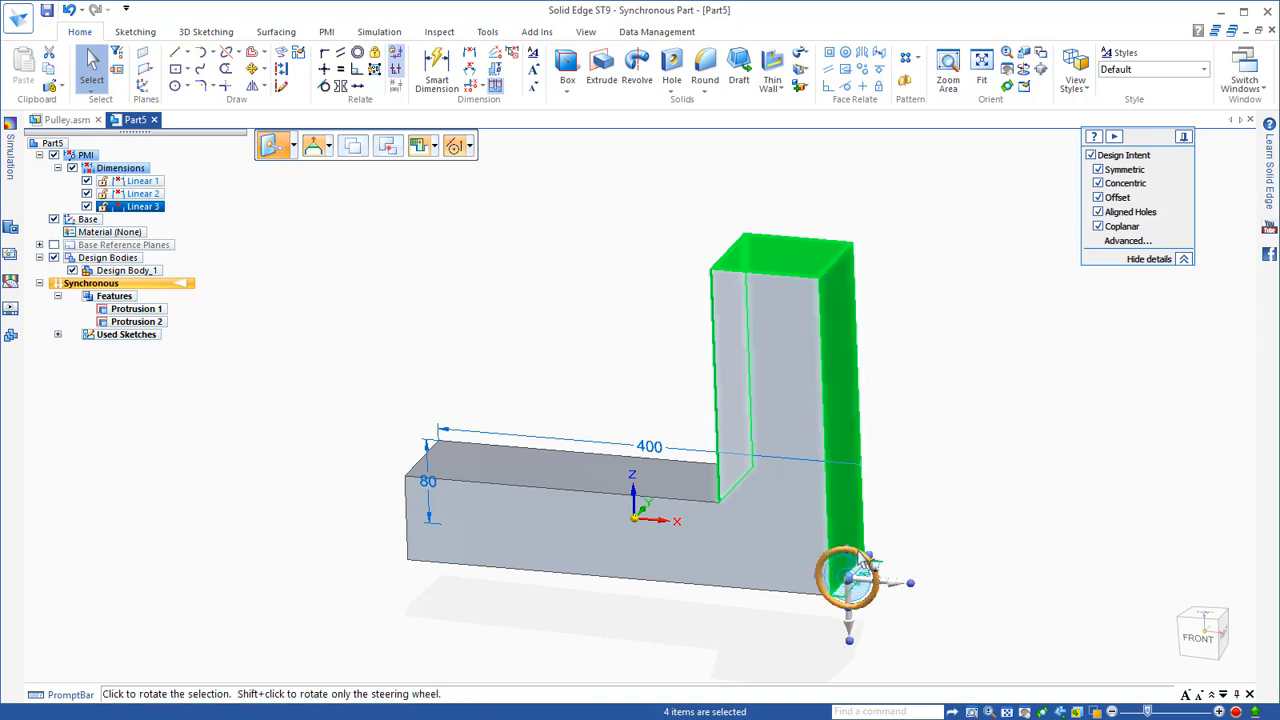
click(848, 552)
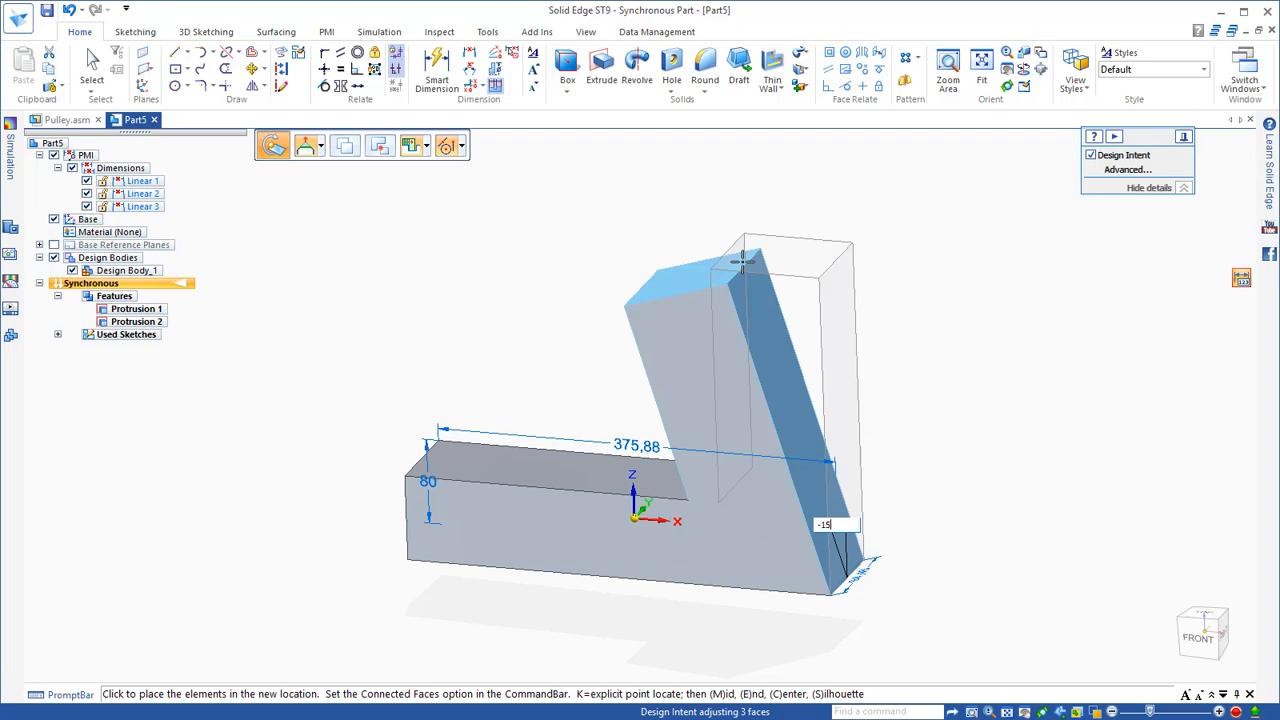
text(-15)
key(Return)
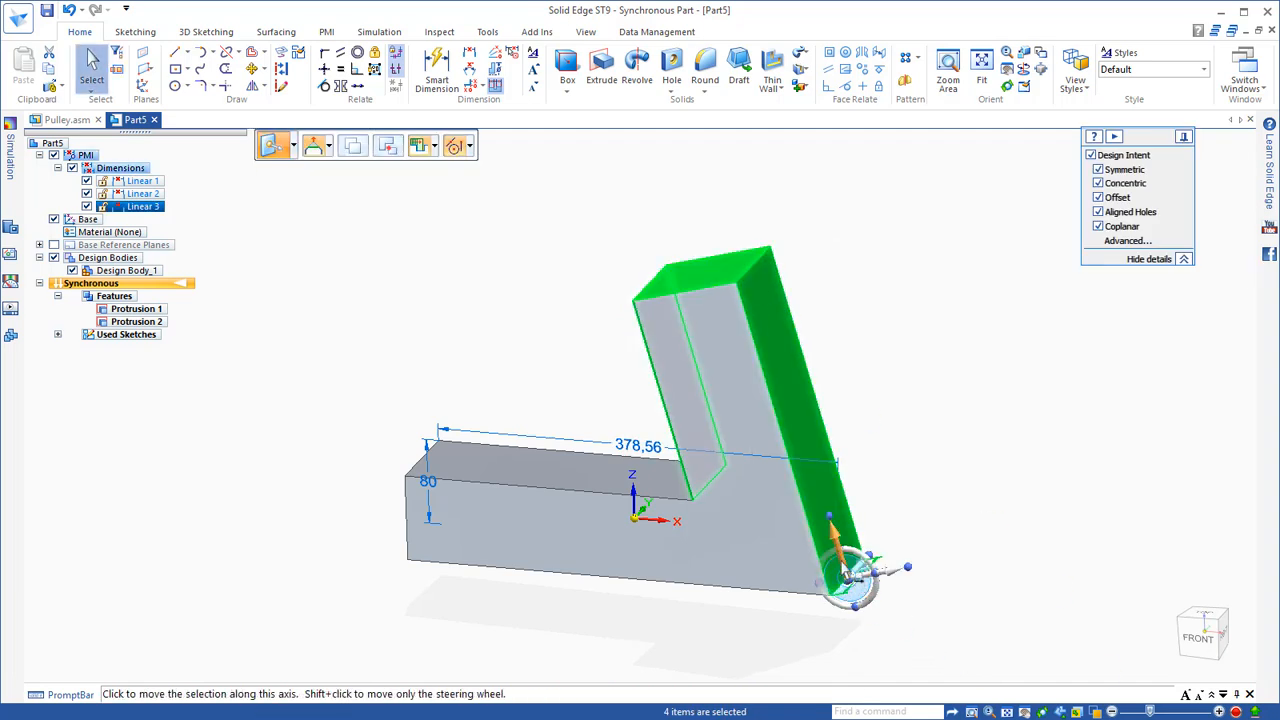
Step: Lengthen the tilted arm along its own axis and shift it about 9 mm outward along the base's bottom edge
click(831, 535)
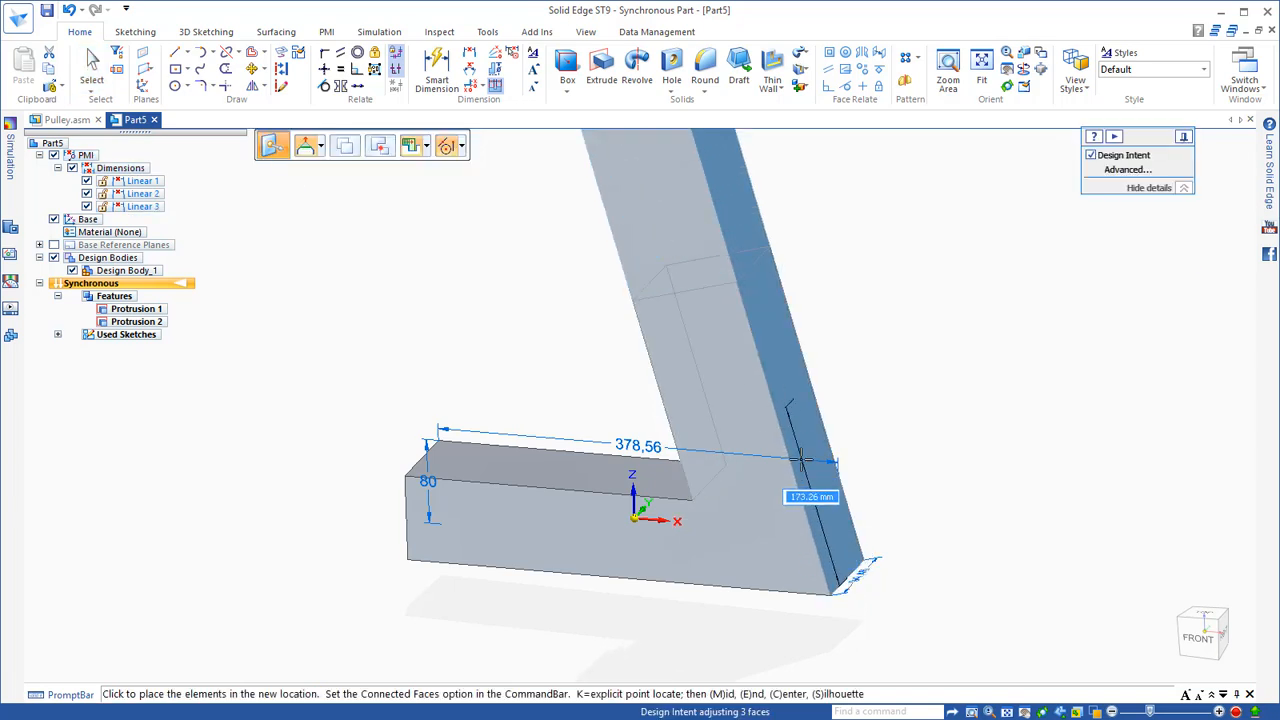
click(821, 523)
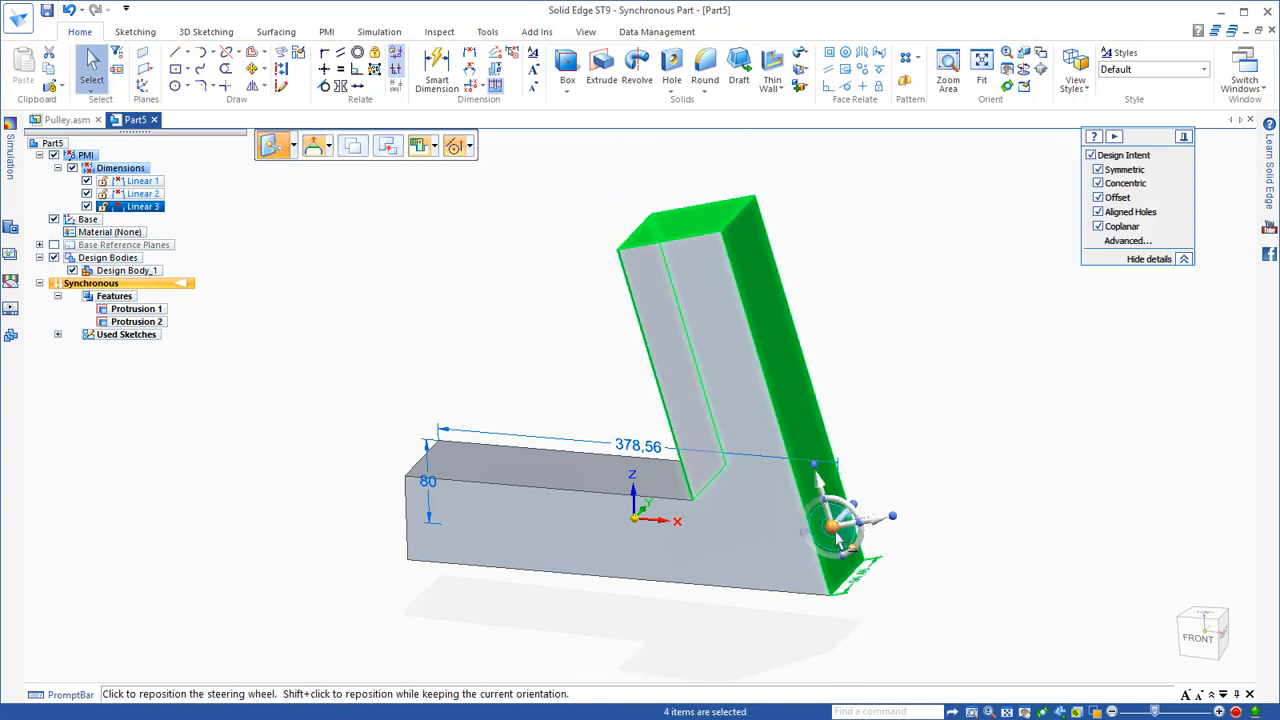
click(816, 548)
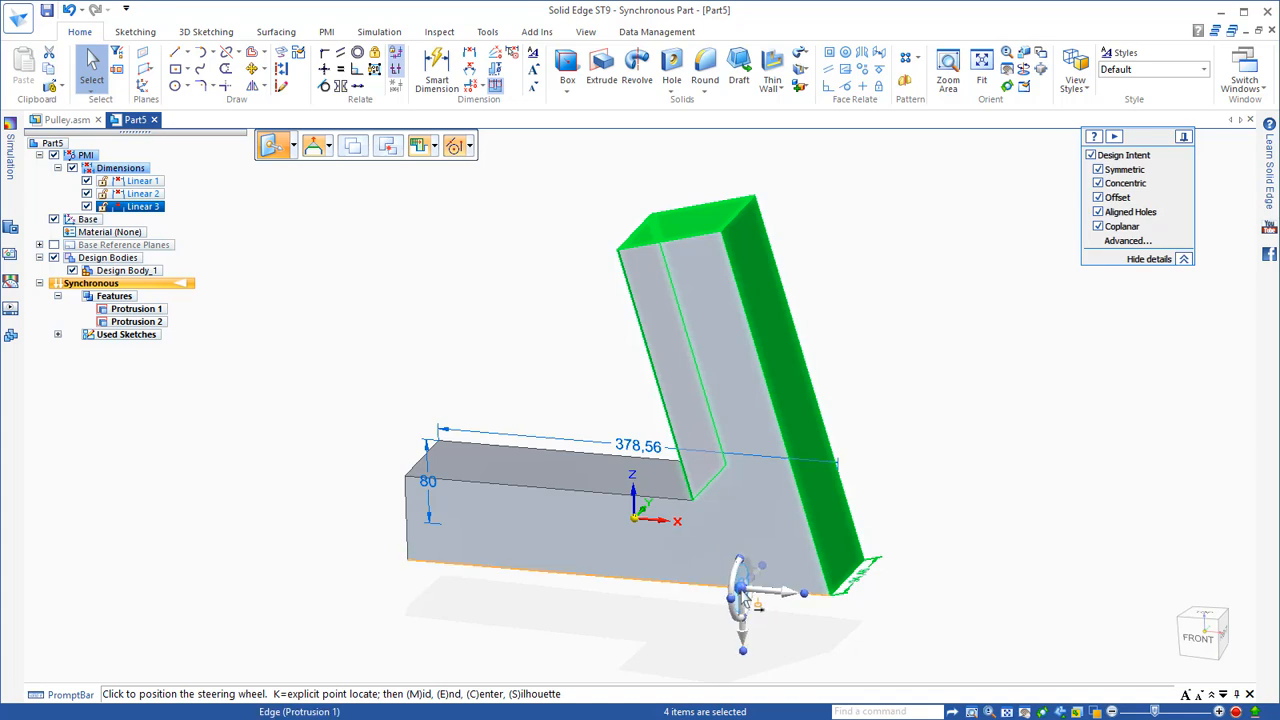
click(767, 599)
click(776, 600)
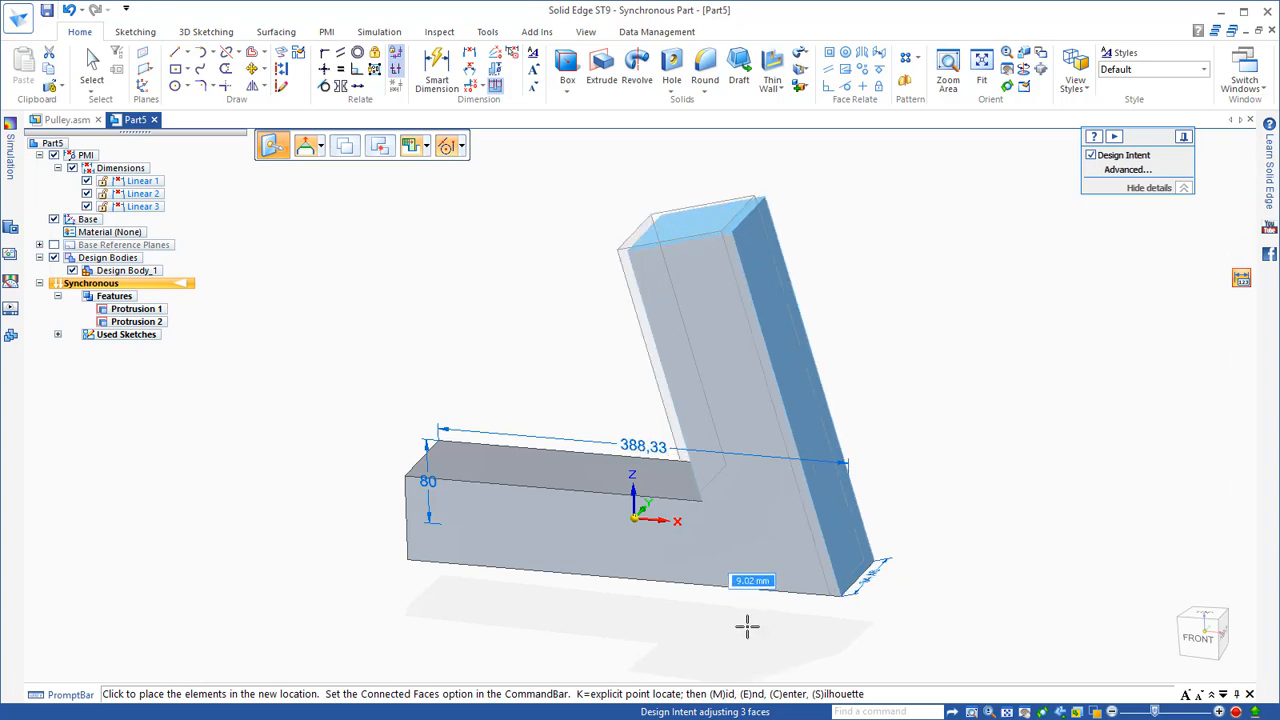
click(748, 624)
click(971, 436)
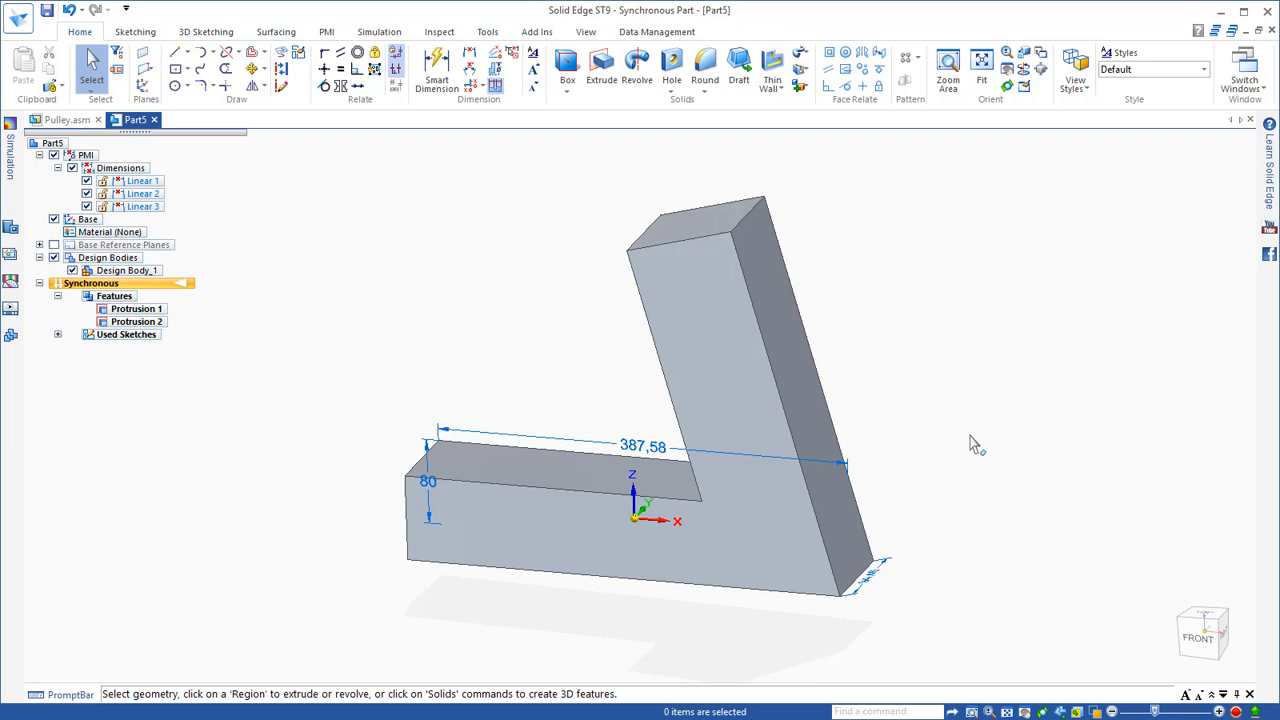
Step: Close the new part without saving it and open Pulley.par:1 for in-place editing in the Pulley.asm assembly
click(1272, 31)
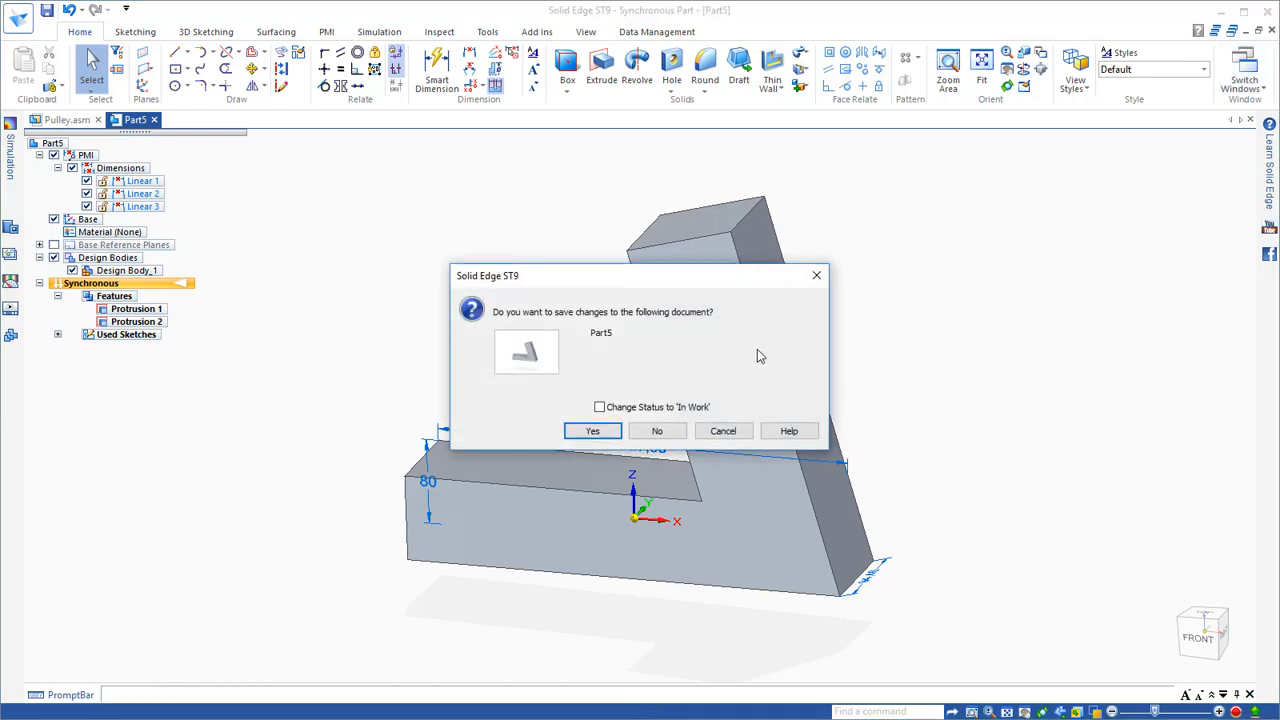
click(657, 431)
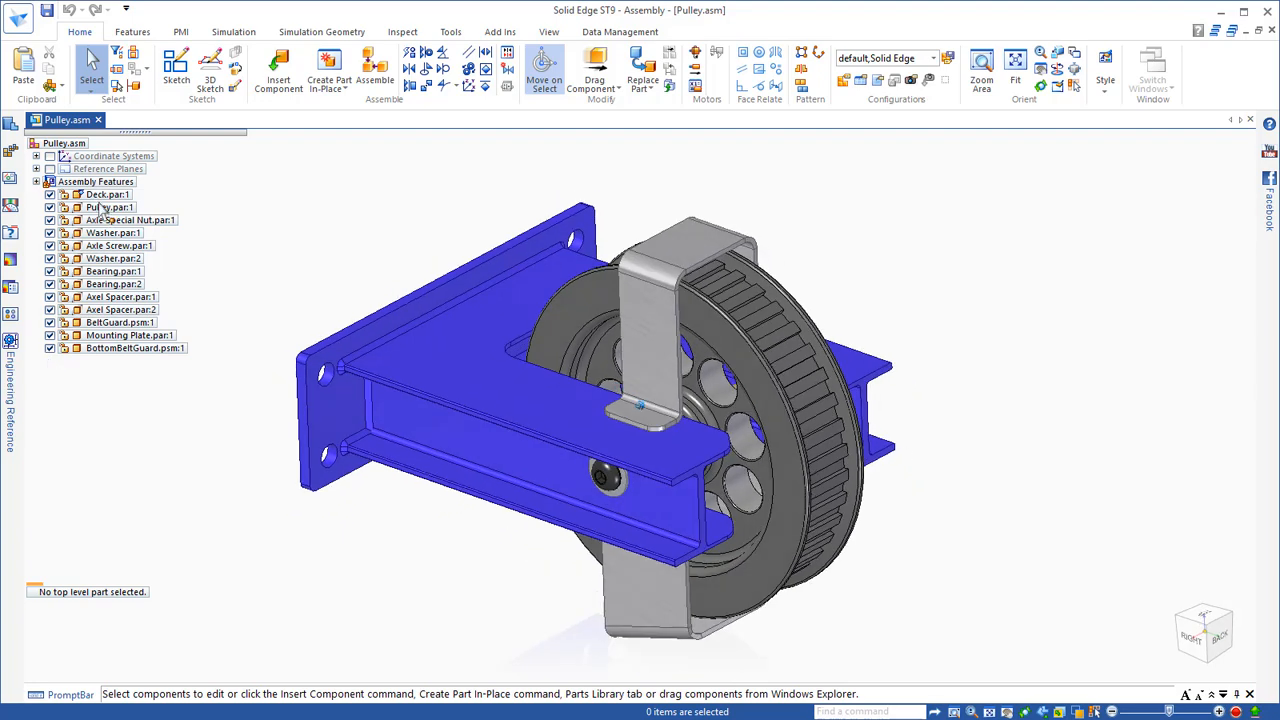
click(105, 207)
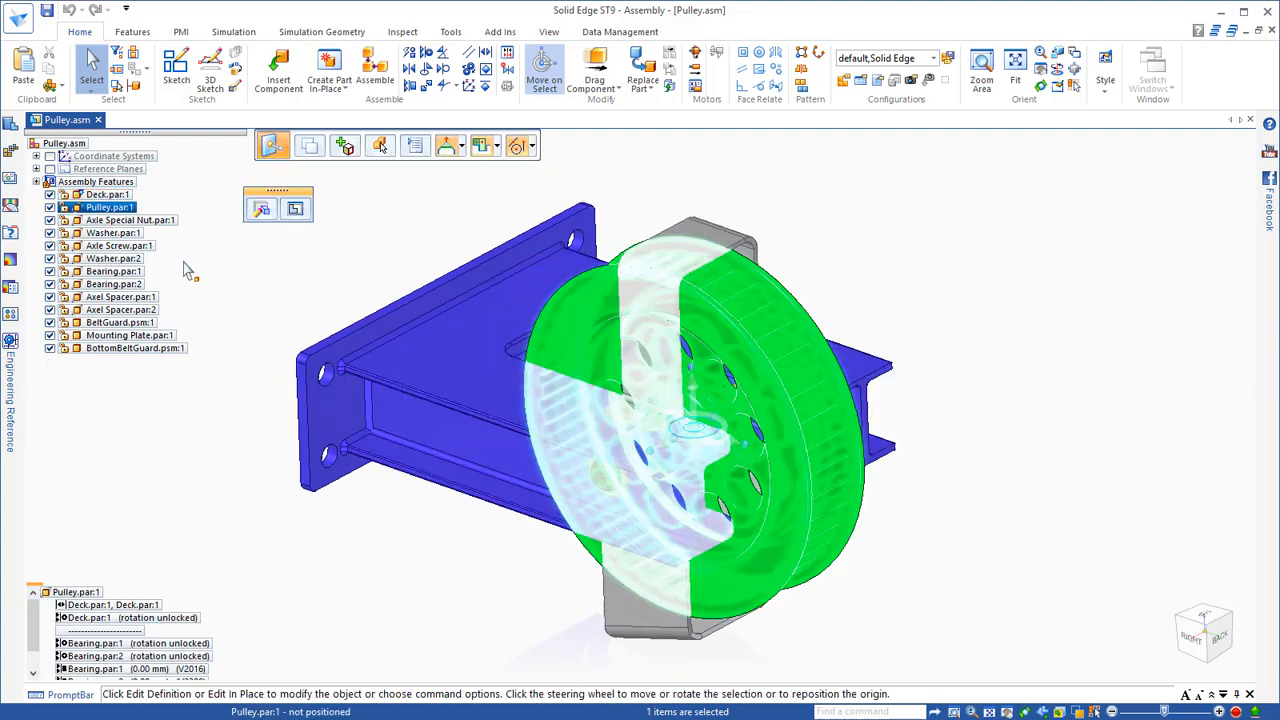
click(295, 209)
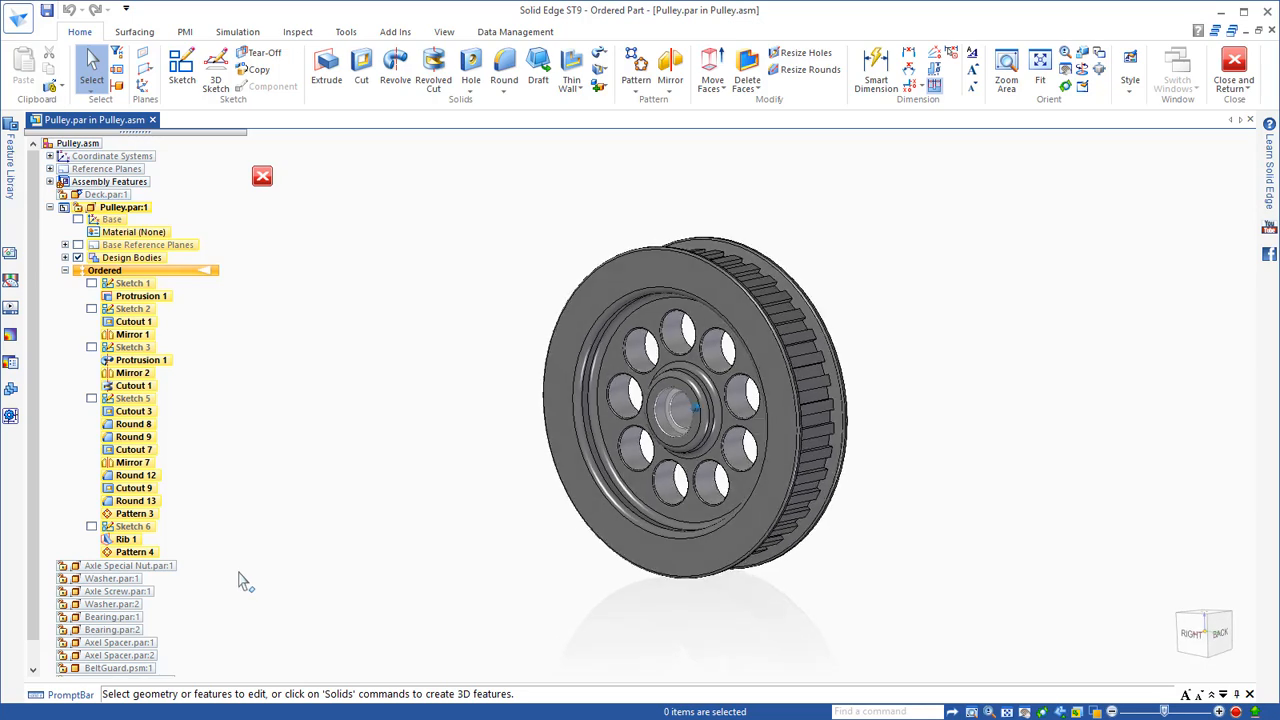
Step: Convert the pulley's ordered features to synchronous and turn off the live sections in the synchronous environment
right_click(142, 556)
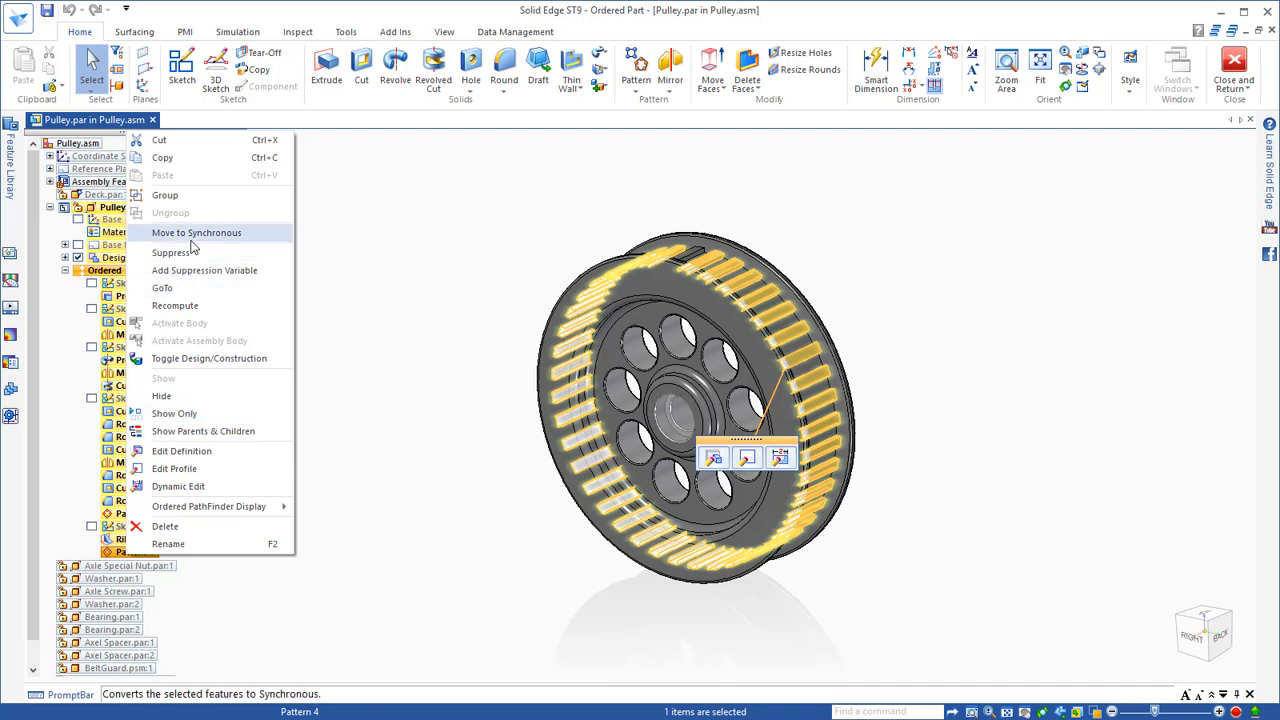
click(193, 244)
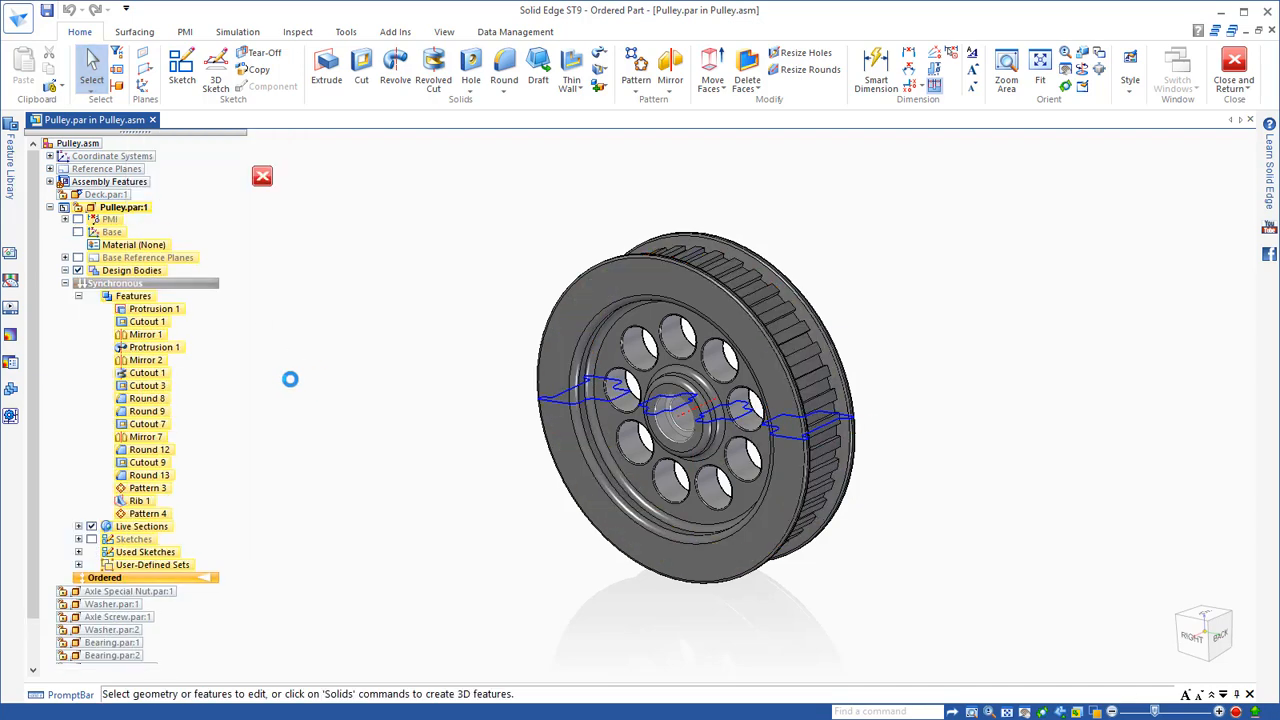
click(139, 287)
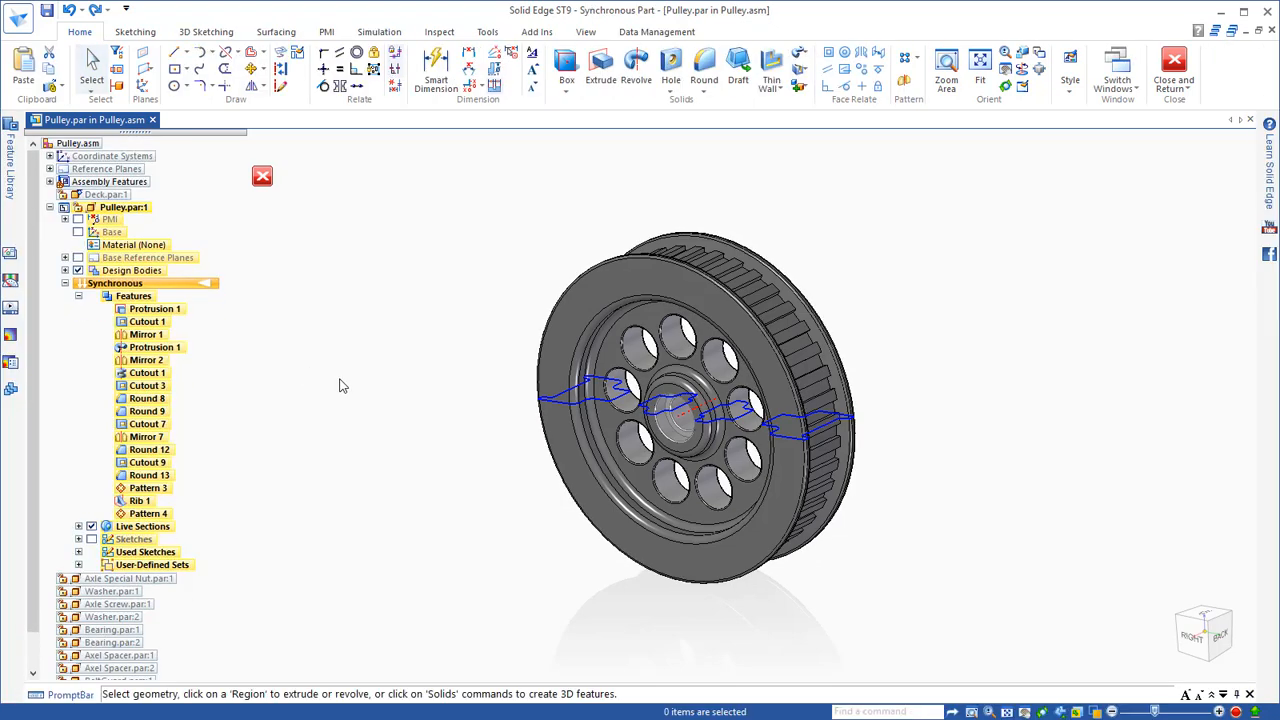
click(91, 526)
Step: Select the rim, web, hub and bore shoulder faces on one side of the pulley, plus the inner face of the same flange
scroll(402, 369, up, 3)
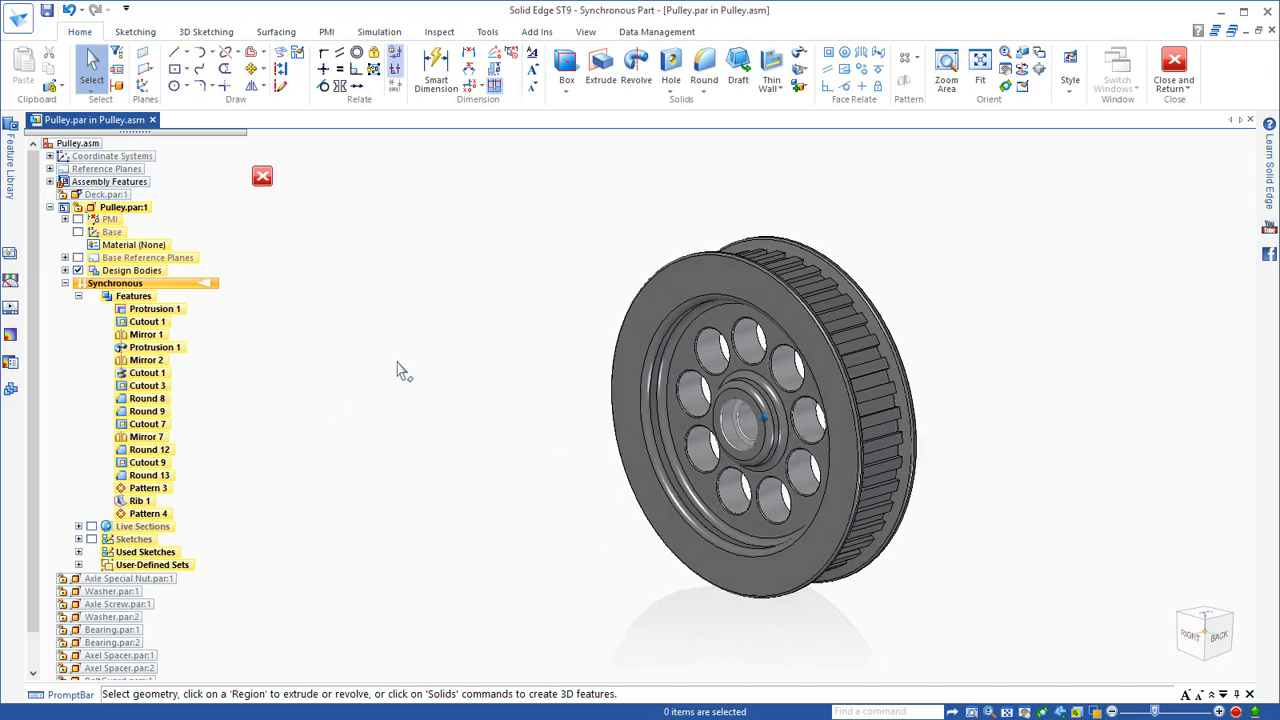
scroll(384, 352, up, 2)
scroll(350, 340, down, 1)
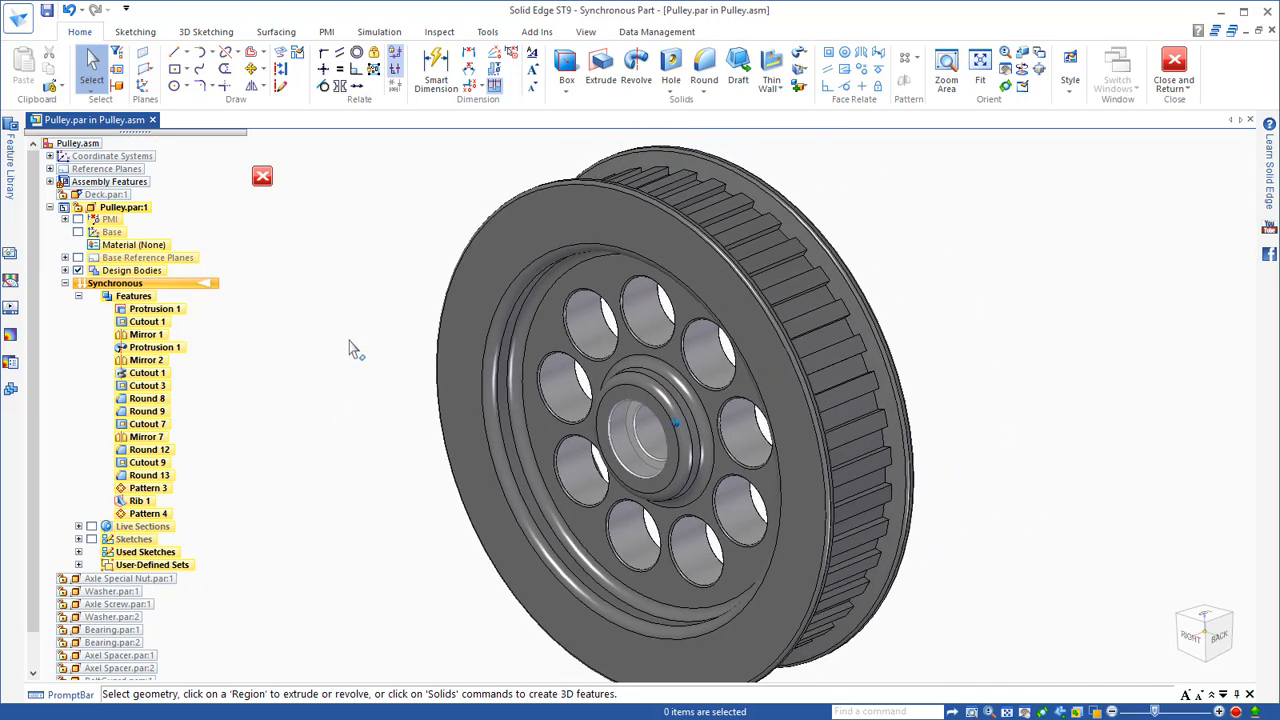
click(478, 289)
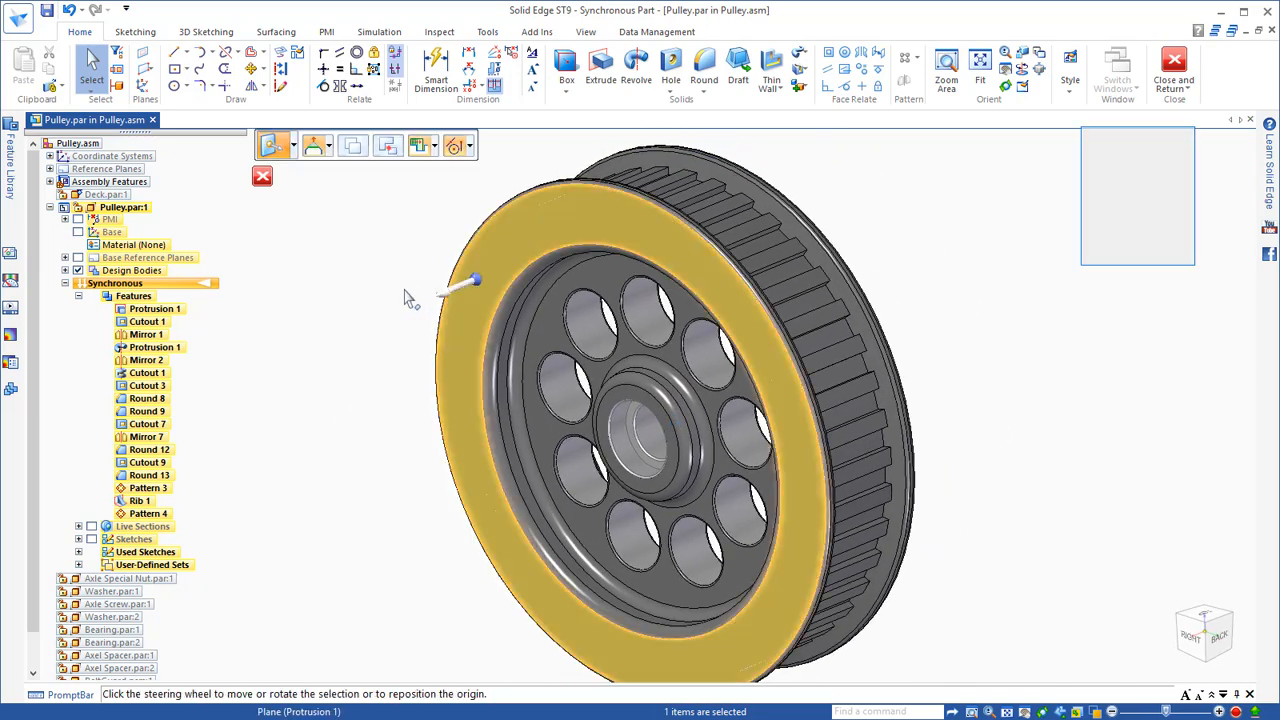
ctrl+click(518, 360)
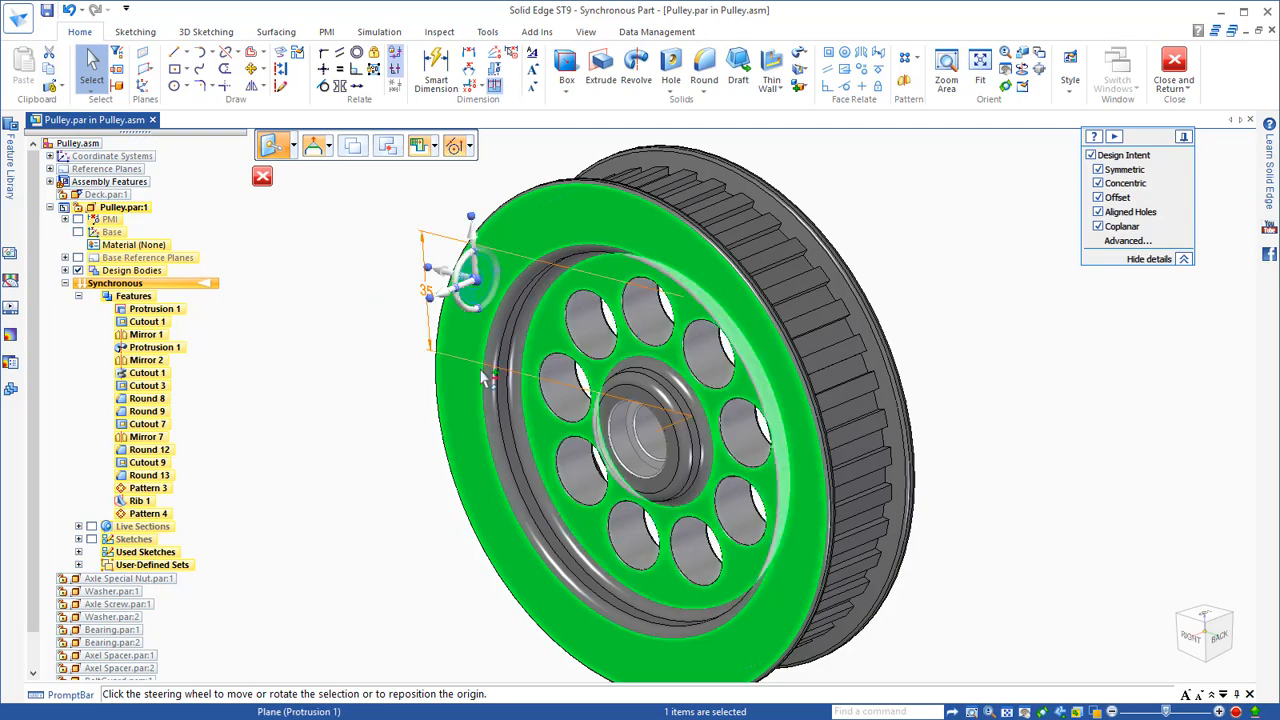
scroll(652, 503, up, 2)
scroll(652, 503, up, 3)
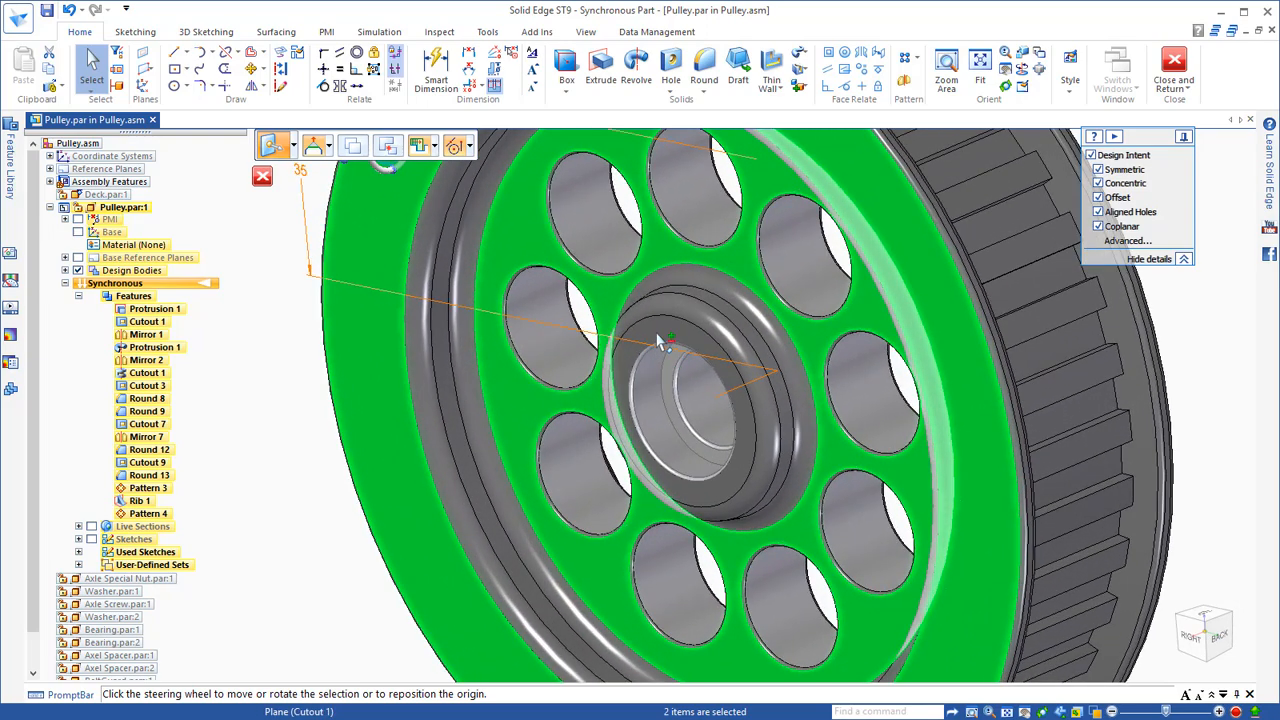
ctrl+click(665, 398)
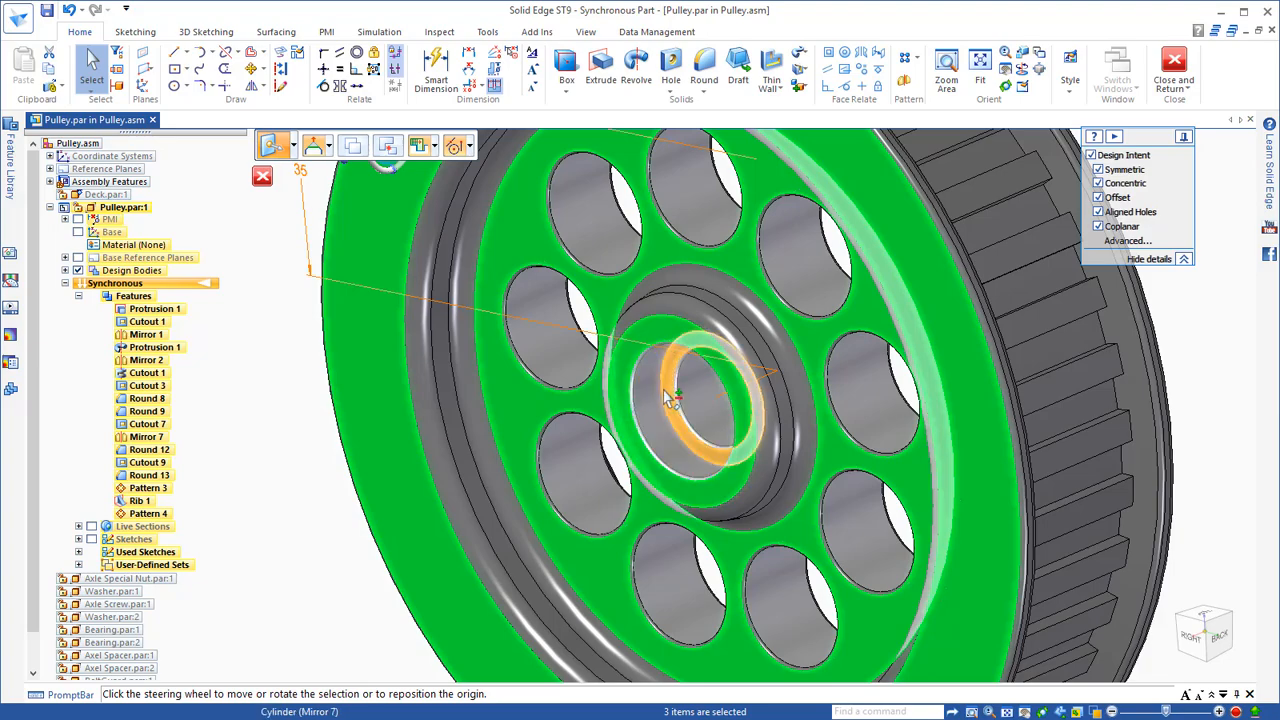
middle_drag(348, 473, 832, 168)
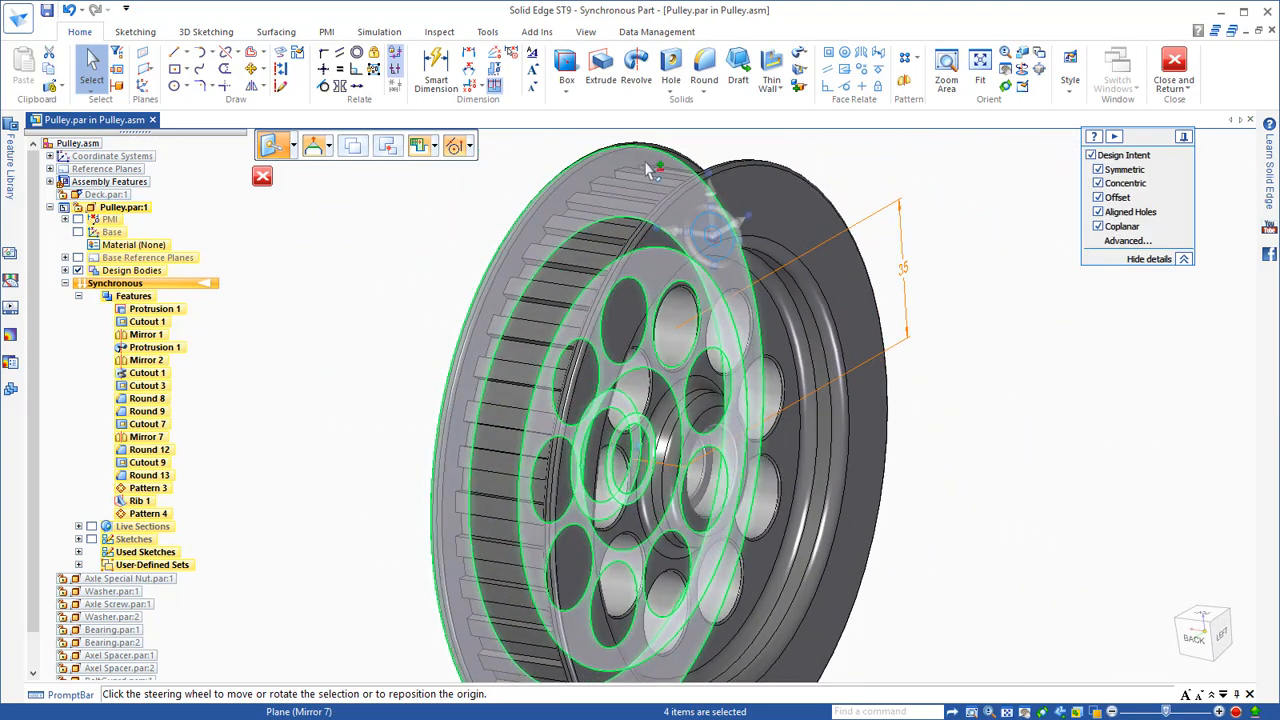
click(656, 172)
Step: Widen the pulley by moving the selected side faces 10 mm outward along its axis
middle_drag(1015, 380, 974, 428)
drag(595, 295, 592, 212)
click(572, 225)
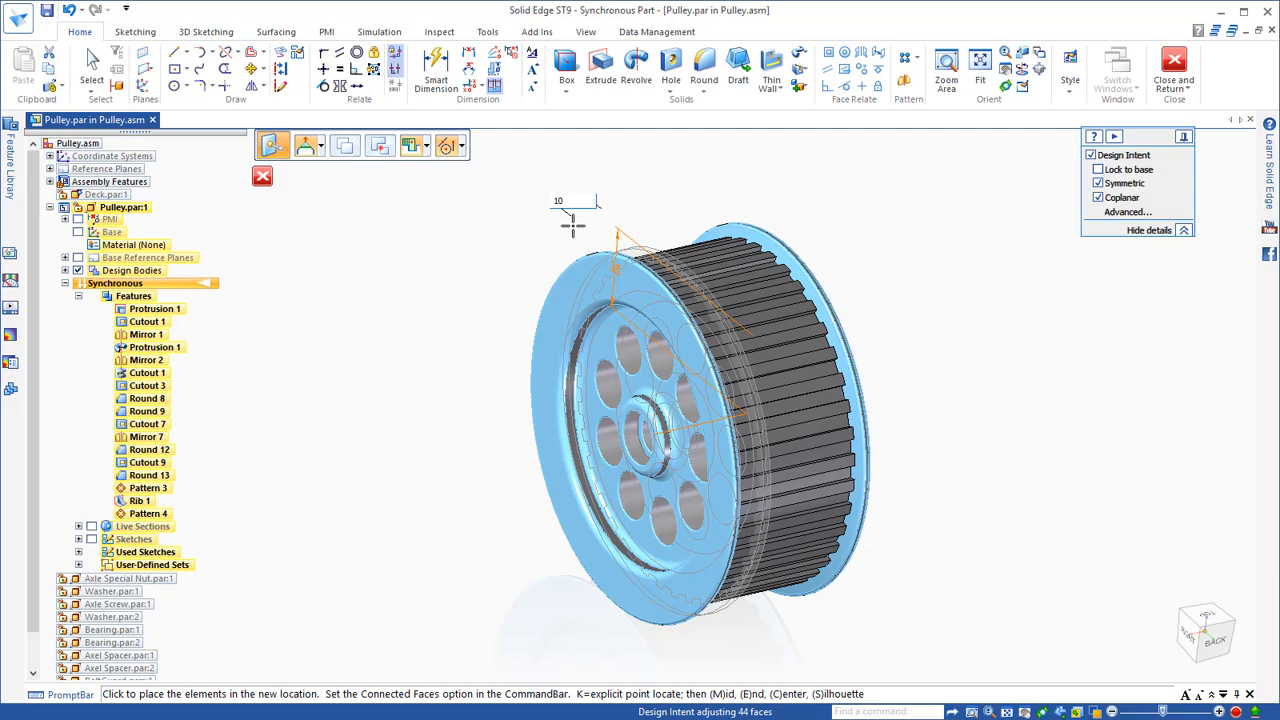
click(572, 225)
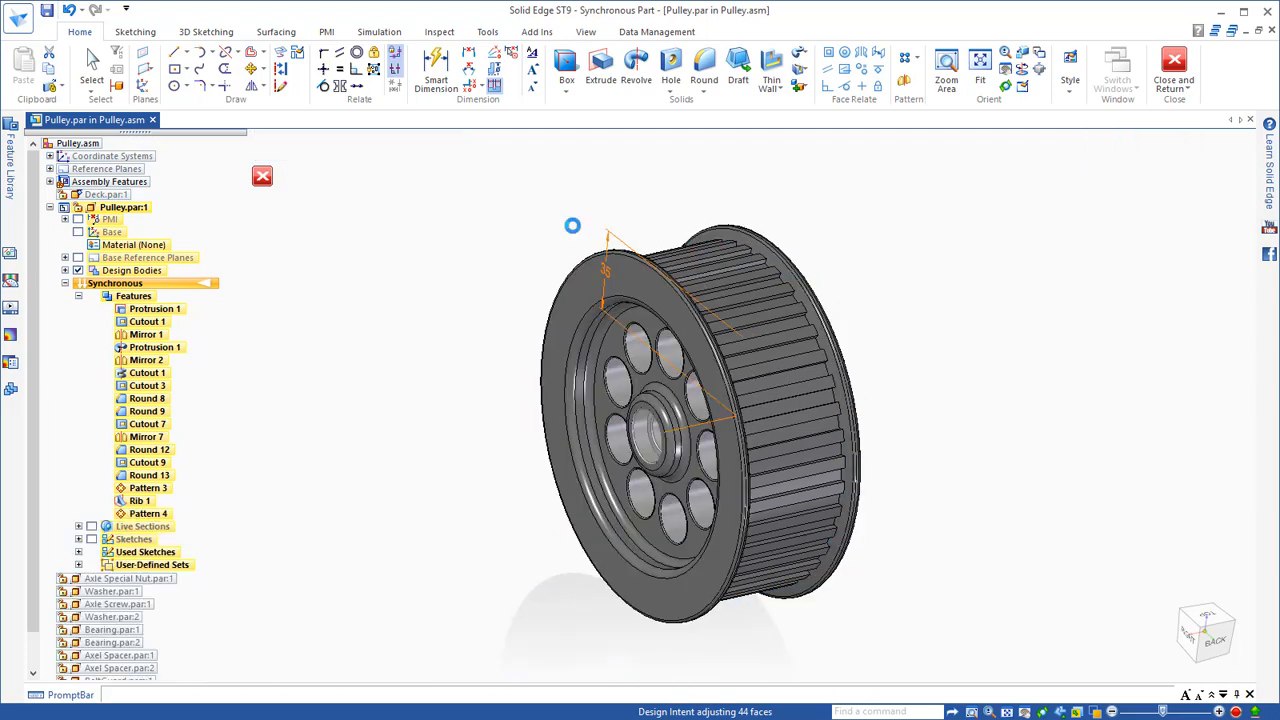
click(456, 338)
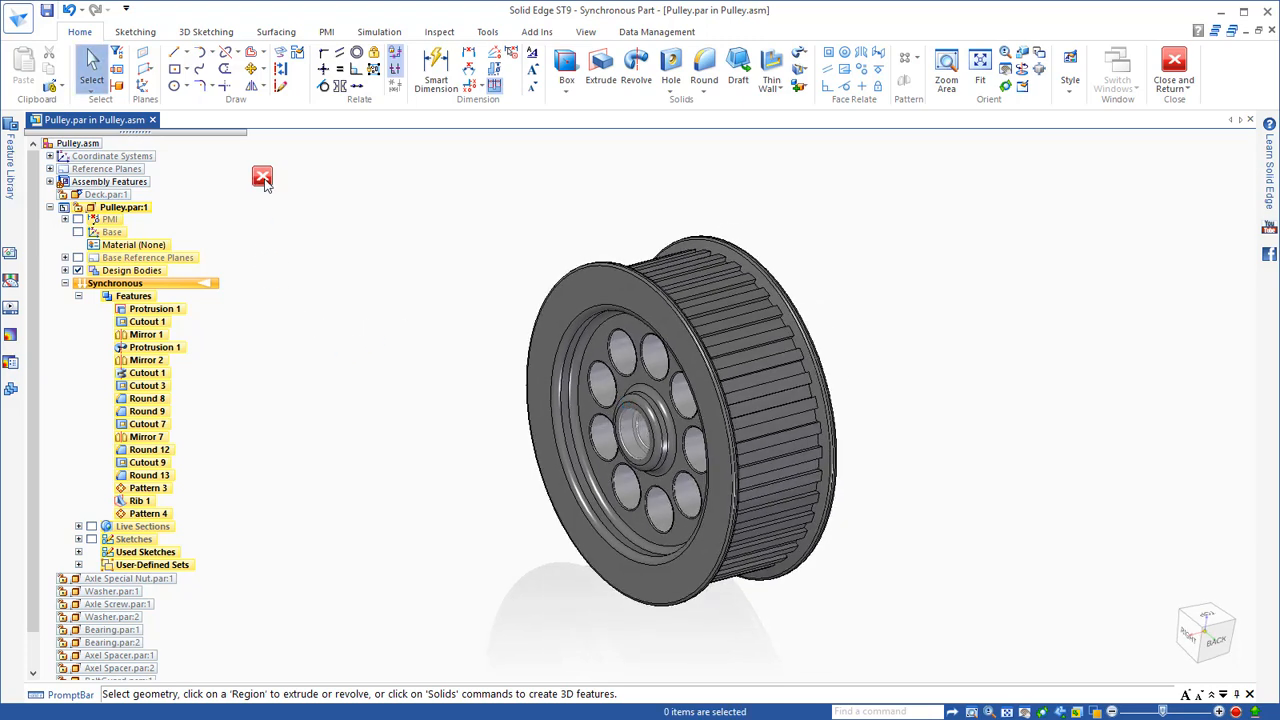
Step: Return from the pulley part to the Pulley.asm assembly and hide the displayed PMI dimensions
click(262, 178)
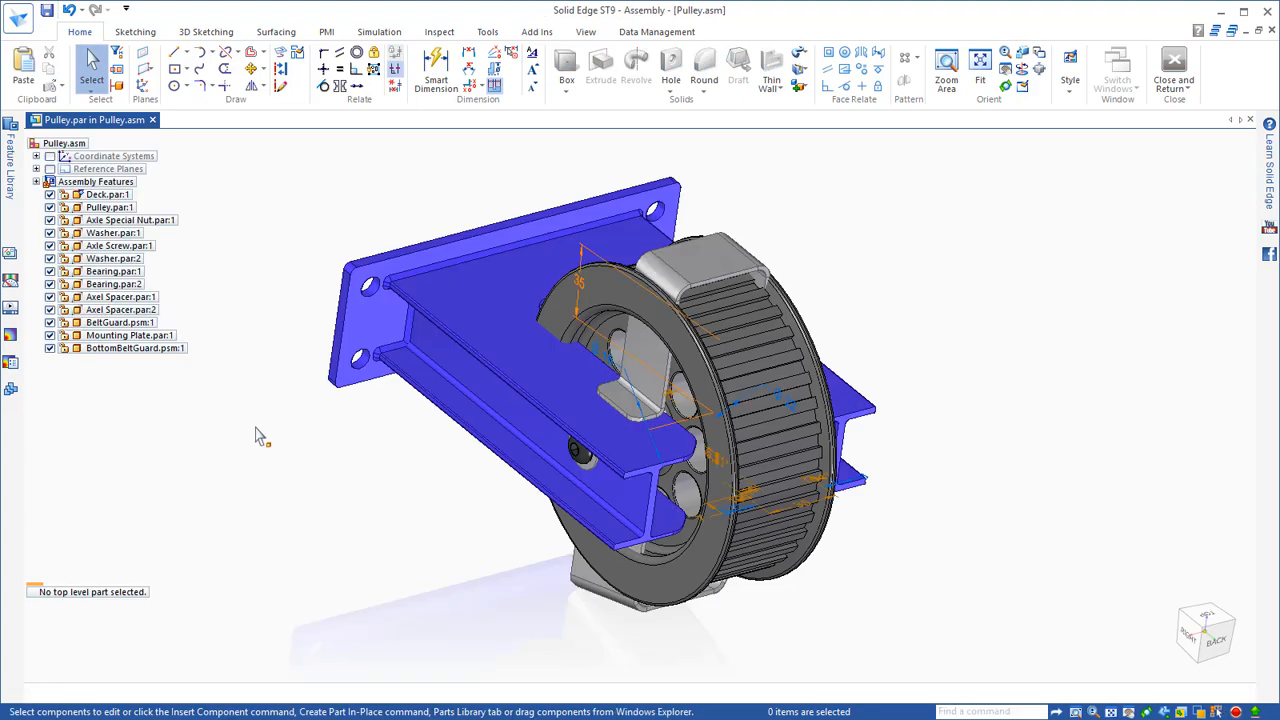
right_click(242, 460)
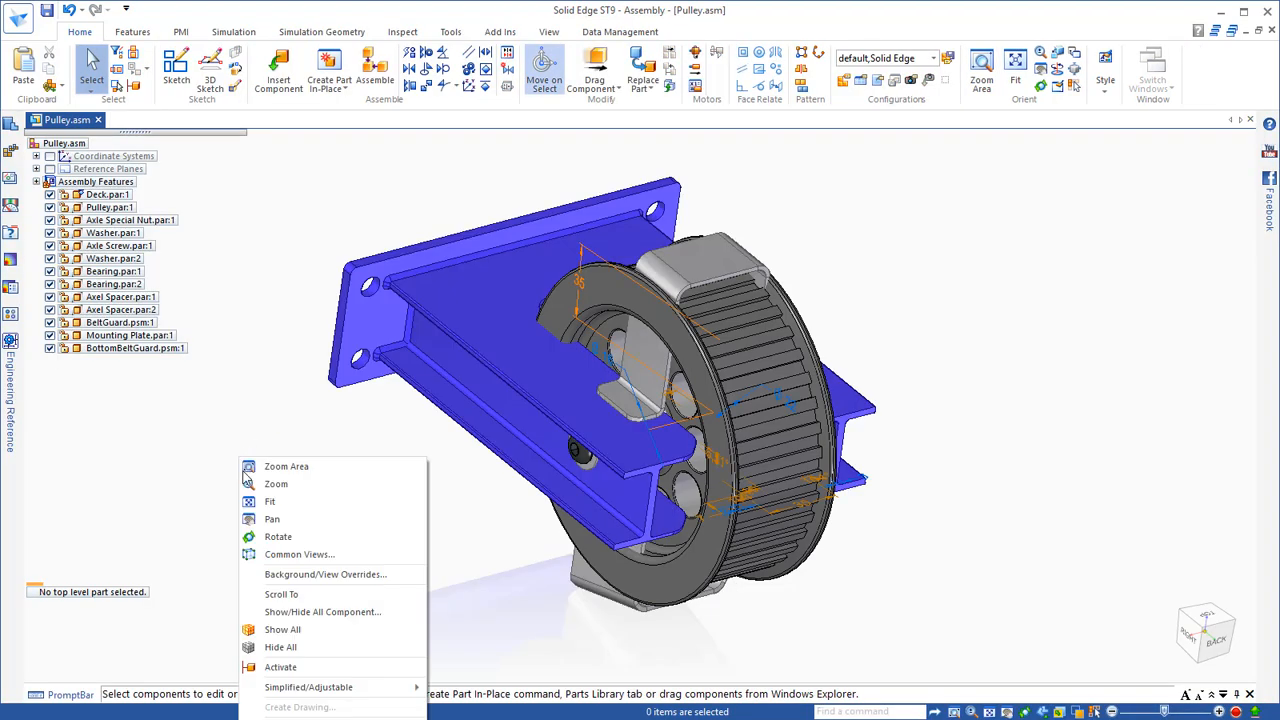
click(292, 614)
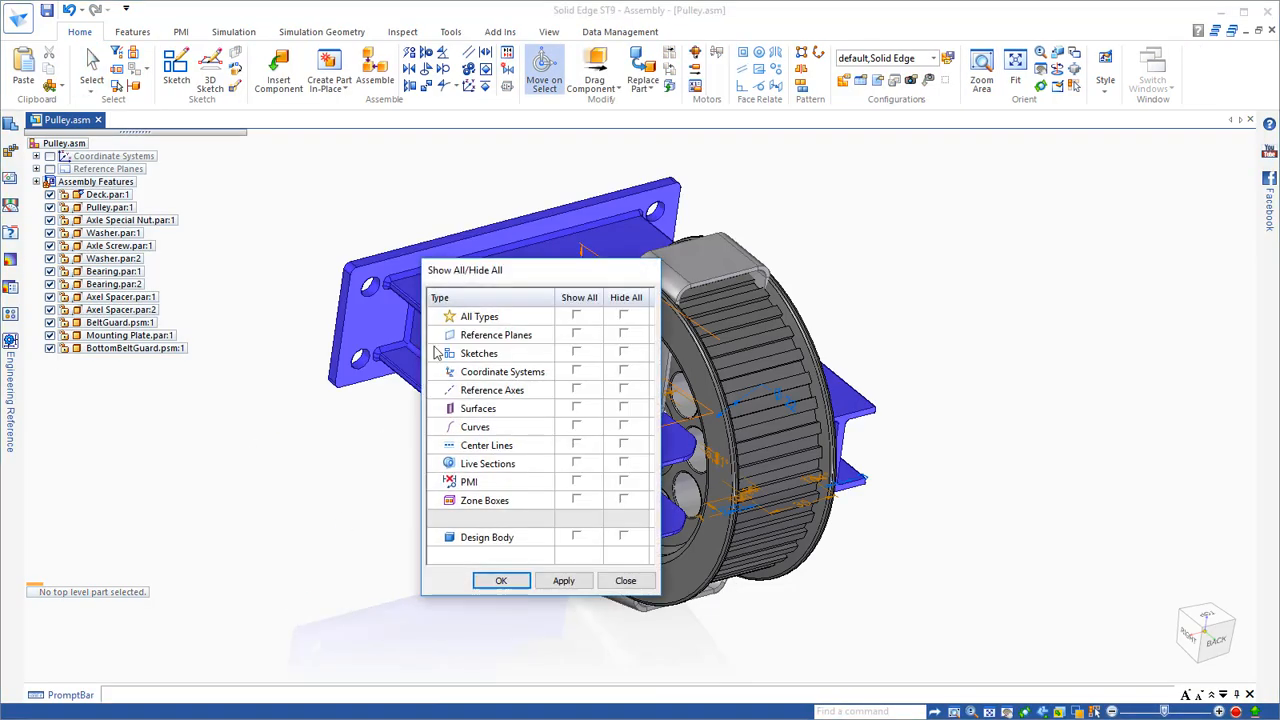
click(501, 581)
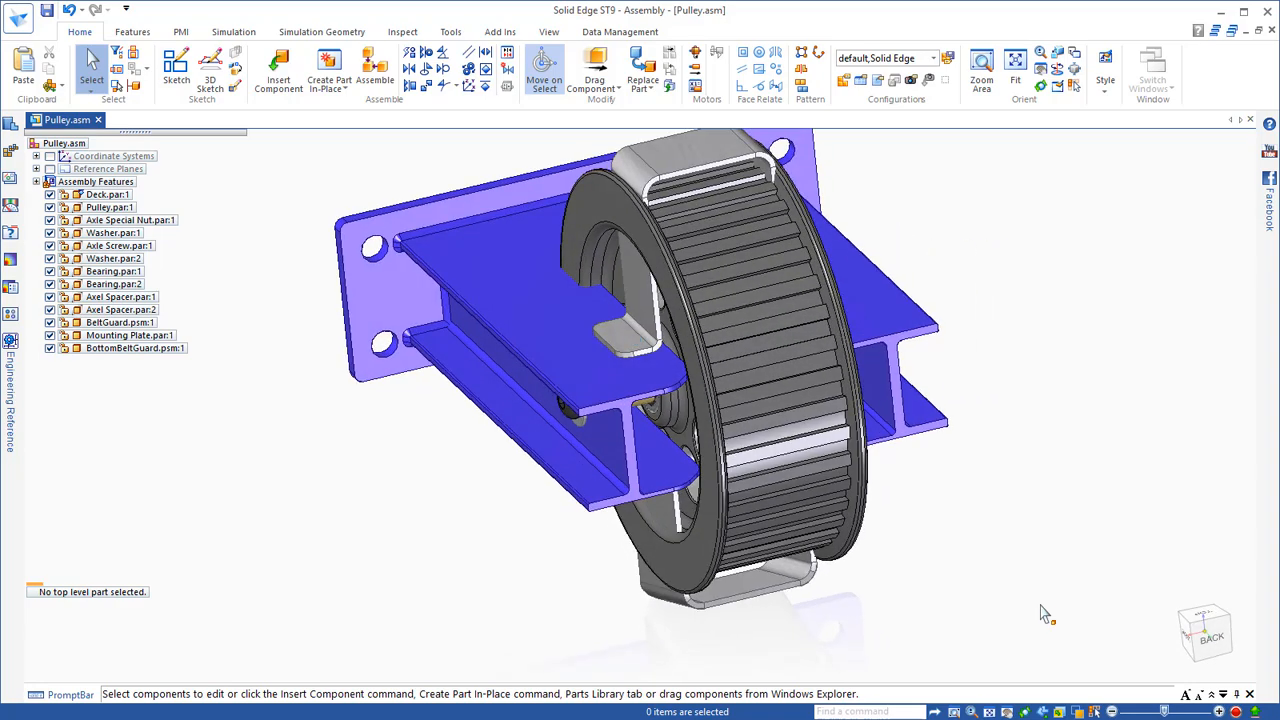
Step: Hide Pulley.par:1 and select the same-side width faces of BeltGuard, BottomBeltGuard, Axel Spacer.par:2 and the deck's slot
click(50, 207)
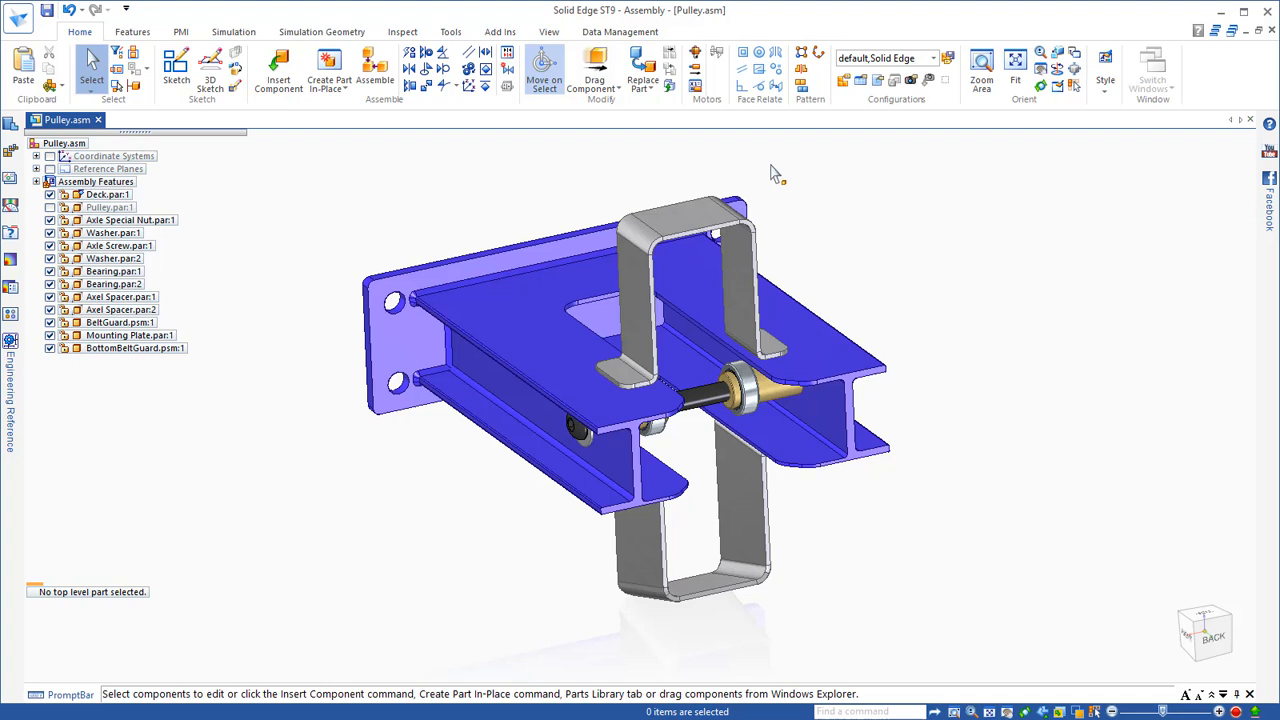
middle_drag(771, 166, 686, 257)
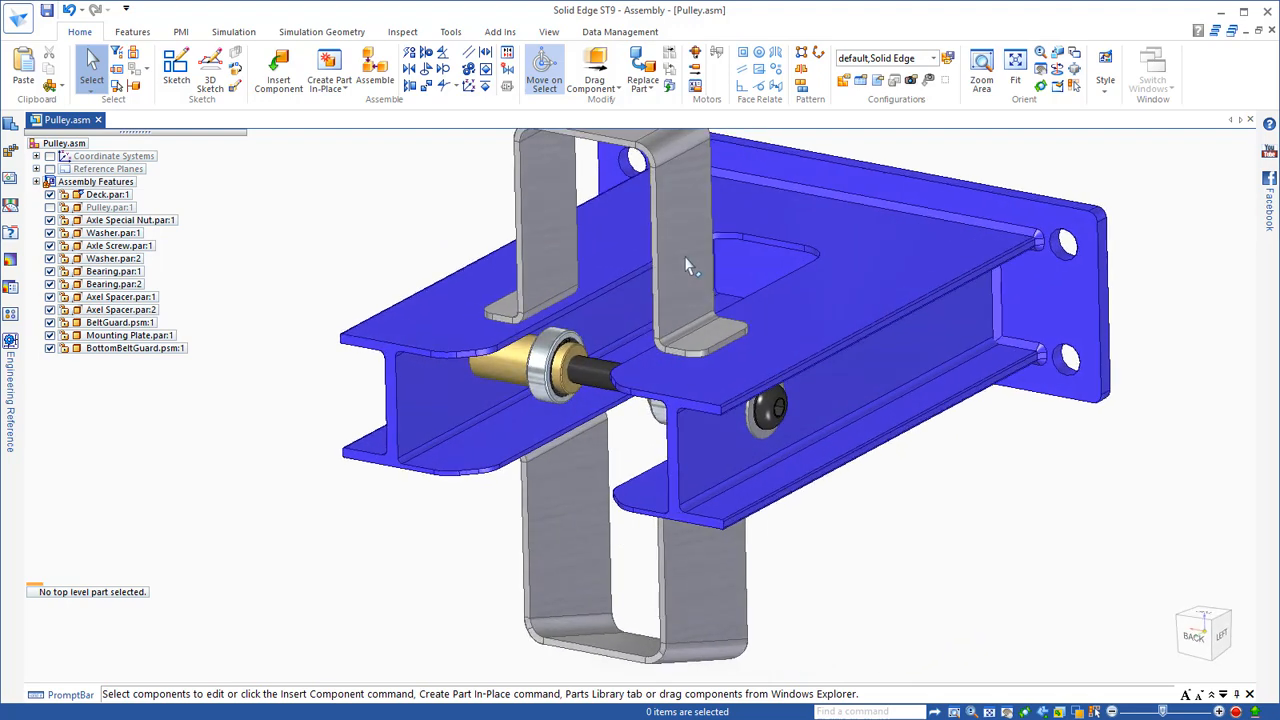
click(685, 265)
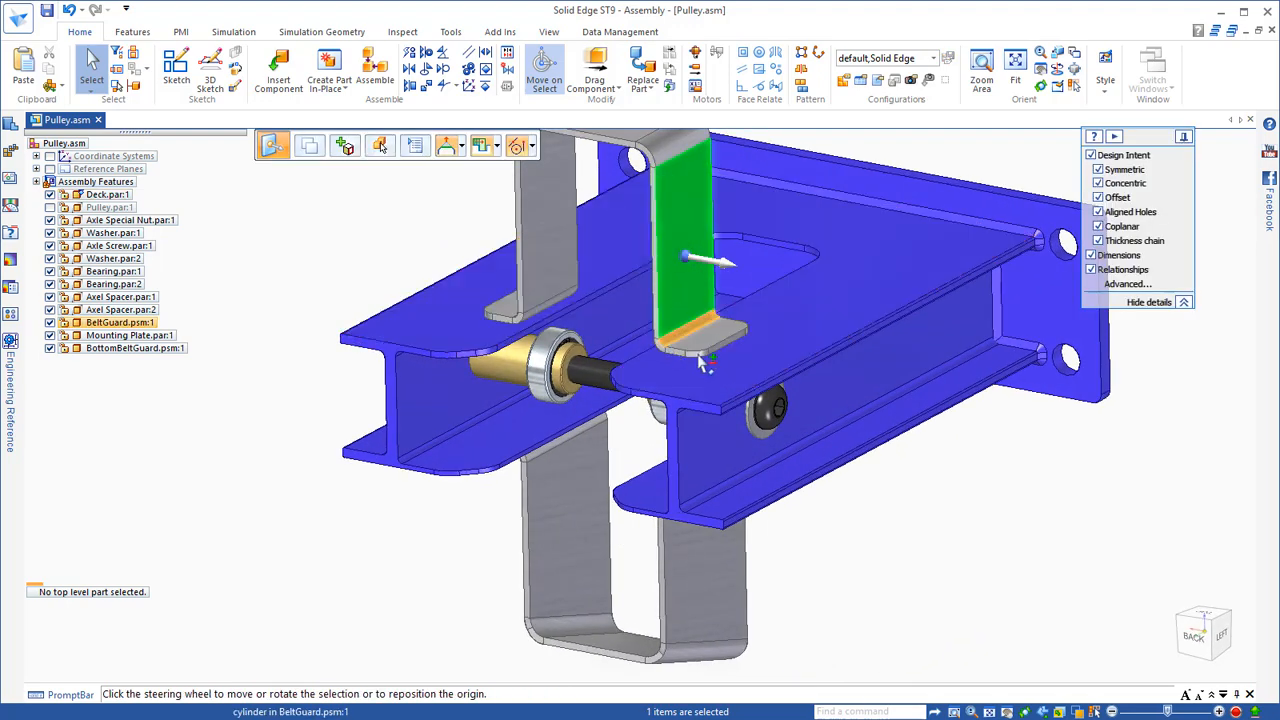
ctrl+click(727, 342)
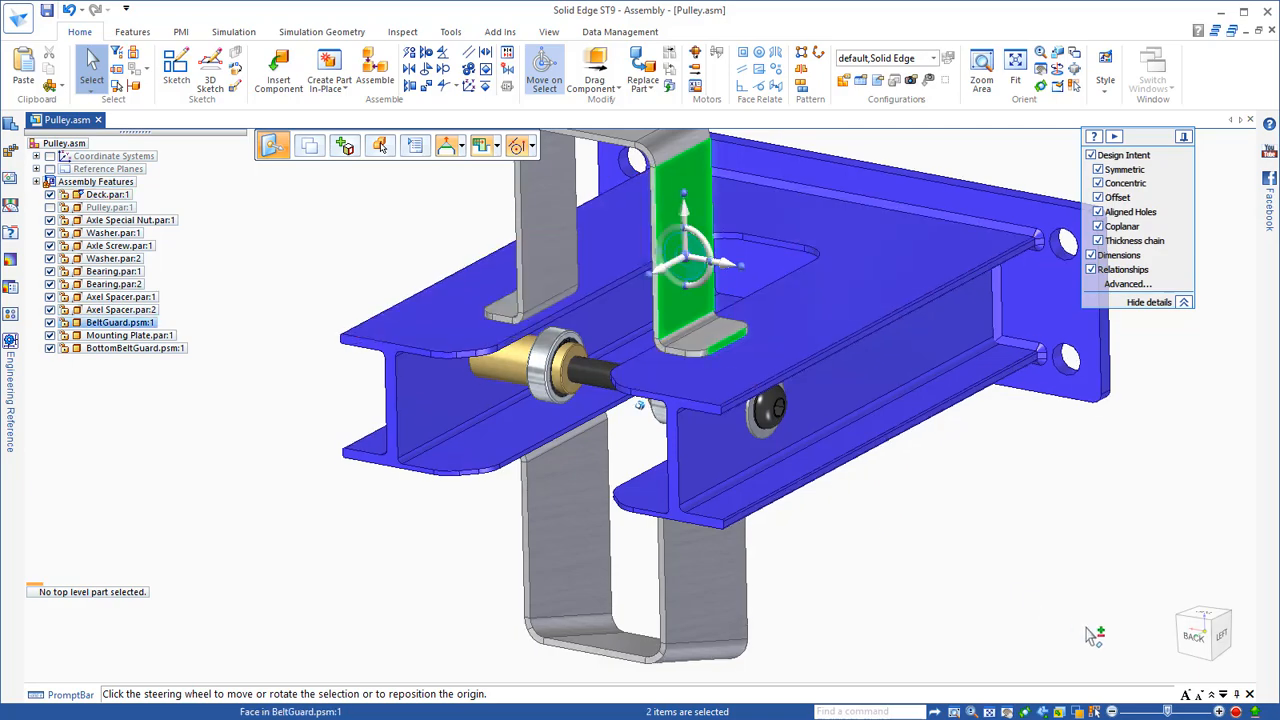
mouse_move(1094, 636)
middle_down()
mouse_move(829, 337)
mouse_move(770, 332)
mouse_move(1022, 492)
mouse_move(1050, 524)
mouse_move(1005, 558)
middle_up()
ctrl+click(767, 330)
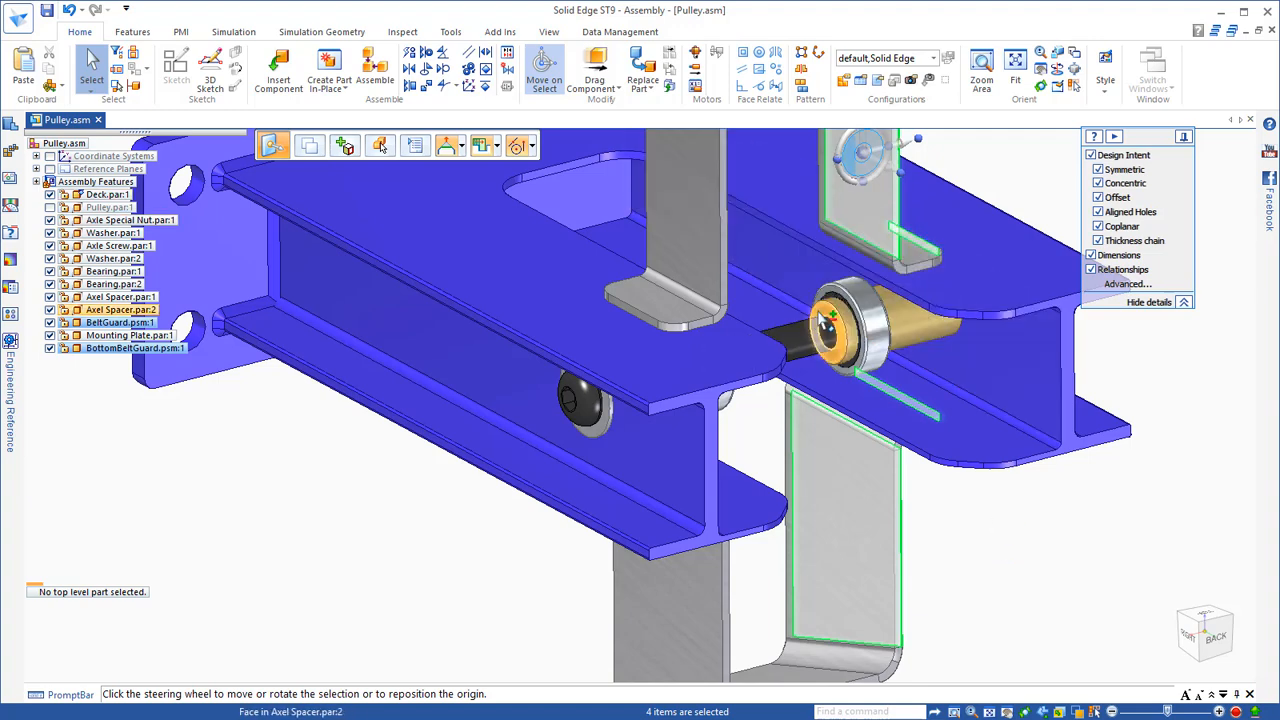
ctrl+click(830, 330)
mouse_move(1118, 573)
middle_down()
mouse_move(863, 503)
mouse_move(865, 481)
mouse_move(909, 460)
mouse_move(1117, 541)
mouse_move(1122, 515)
middle_up()
ctrl+click(930, 455)
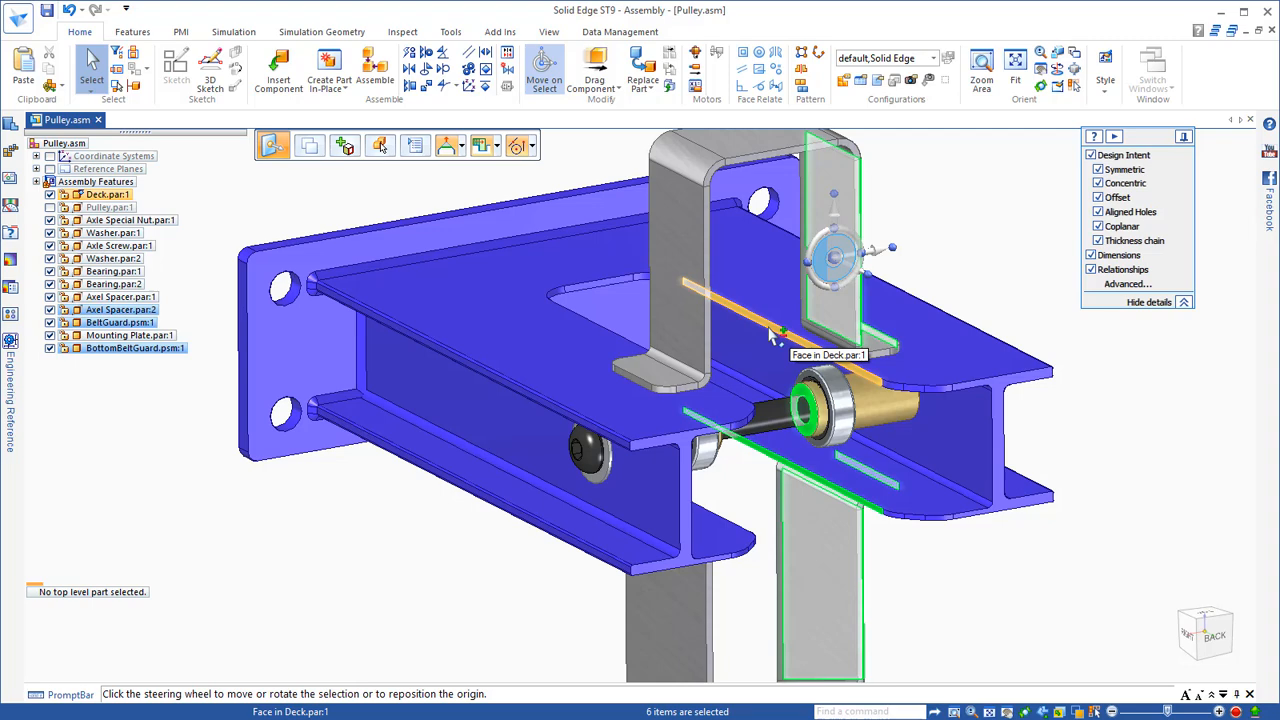
Step: Move the selected faces of the guards, spacer and deck 10 mm outward along the axle, and show Pulley.par:1 again
scroll(771, 337, down, 3)
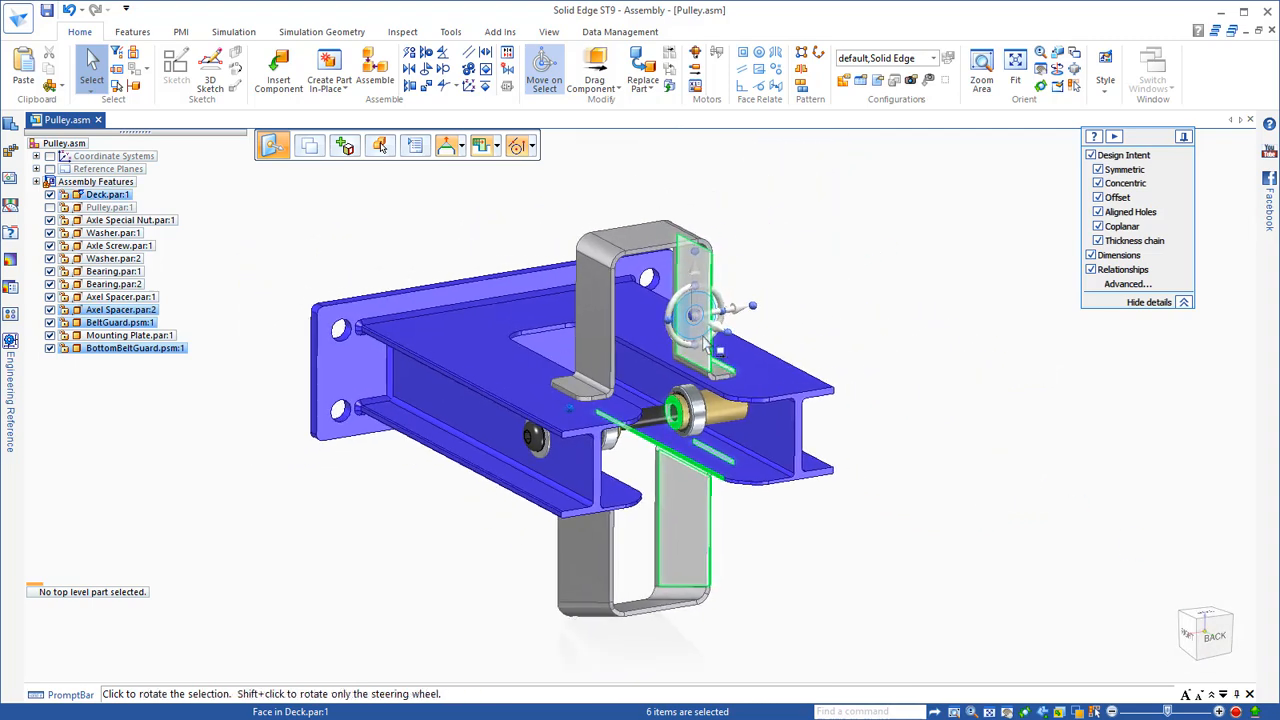
click(694, 315)
click(868, 285)
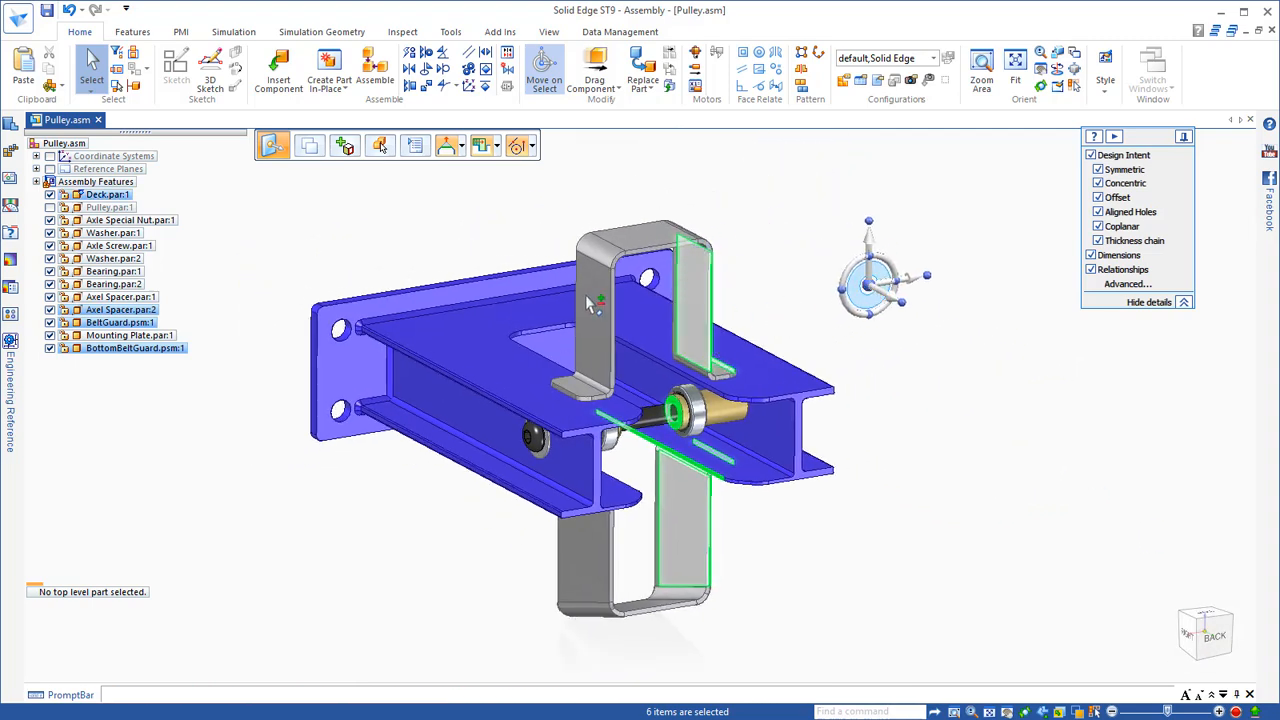
click(903, 285)
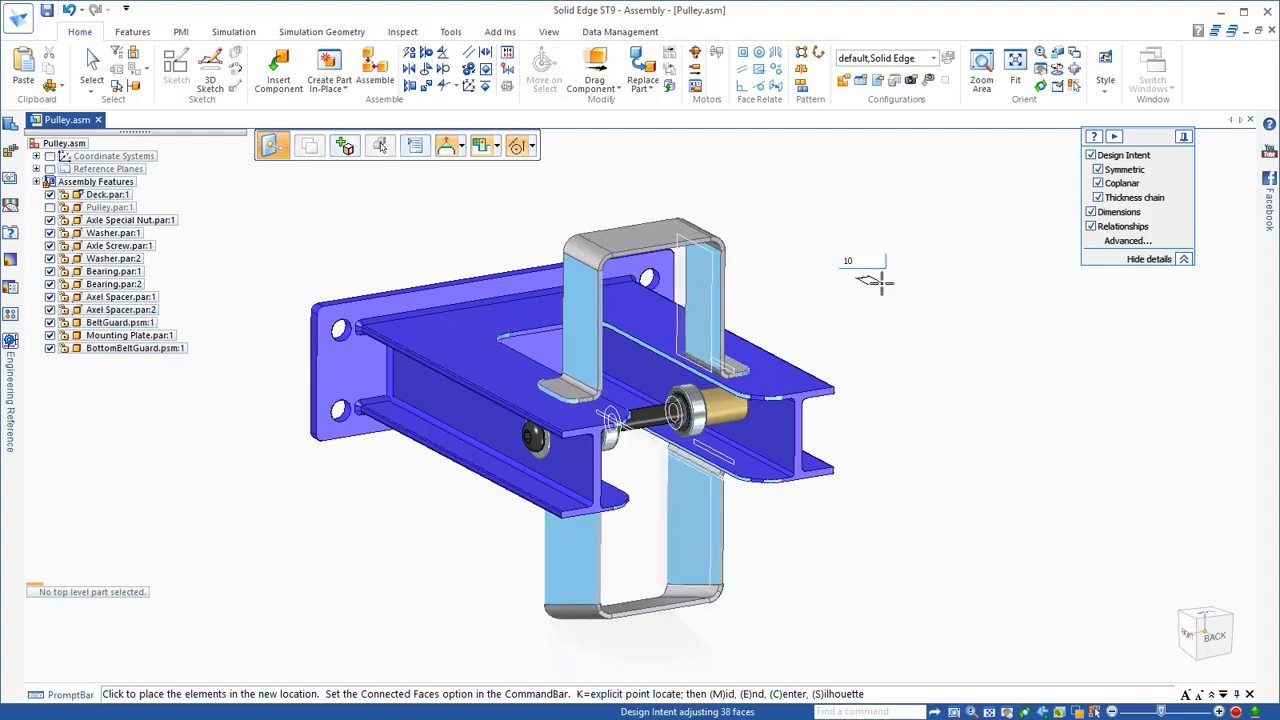
click(880, 280)
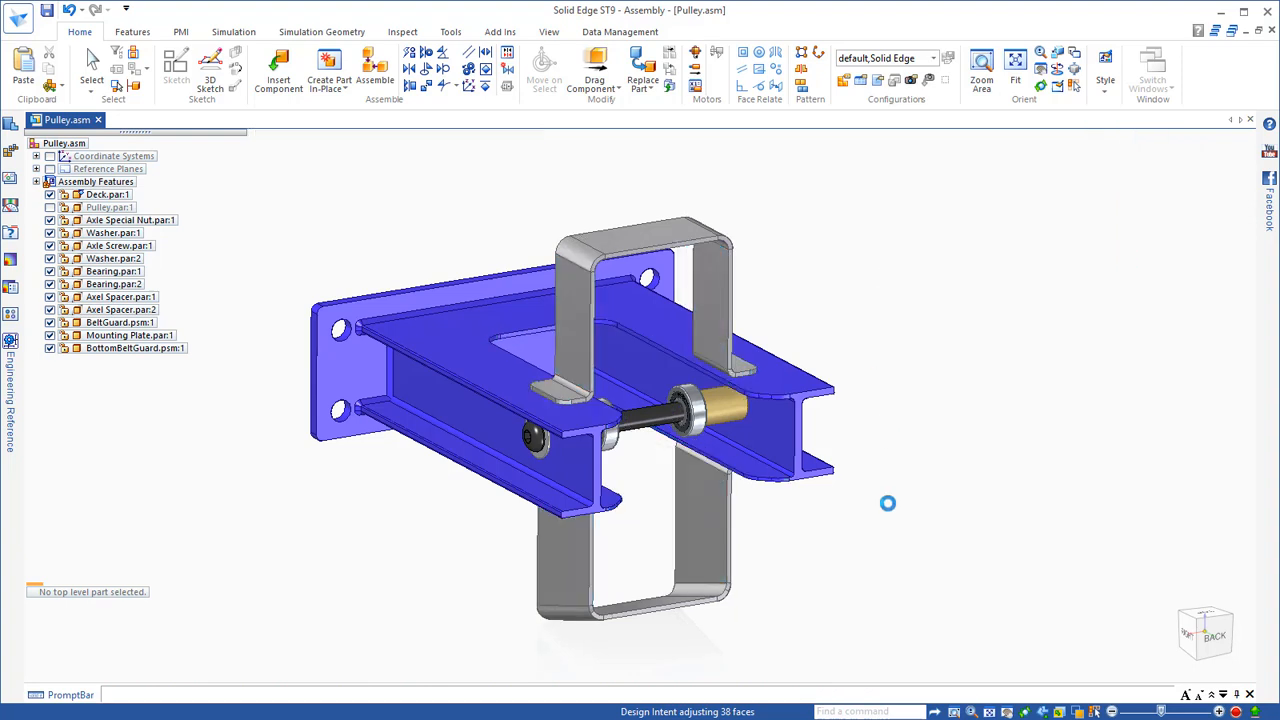
click(872, 540)
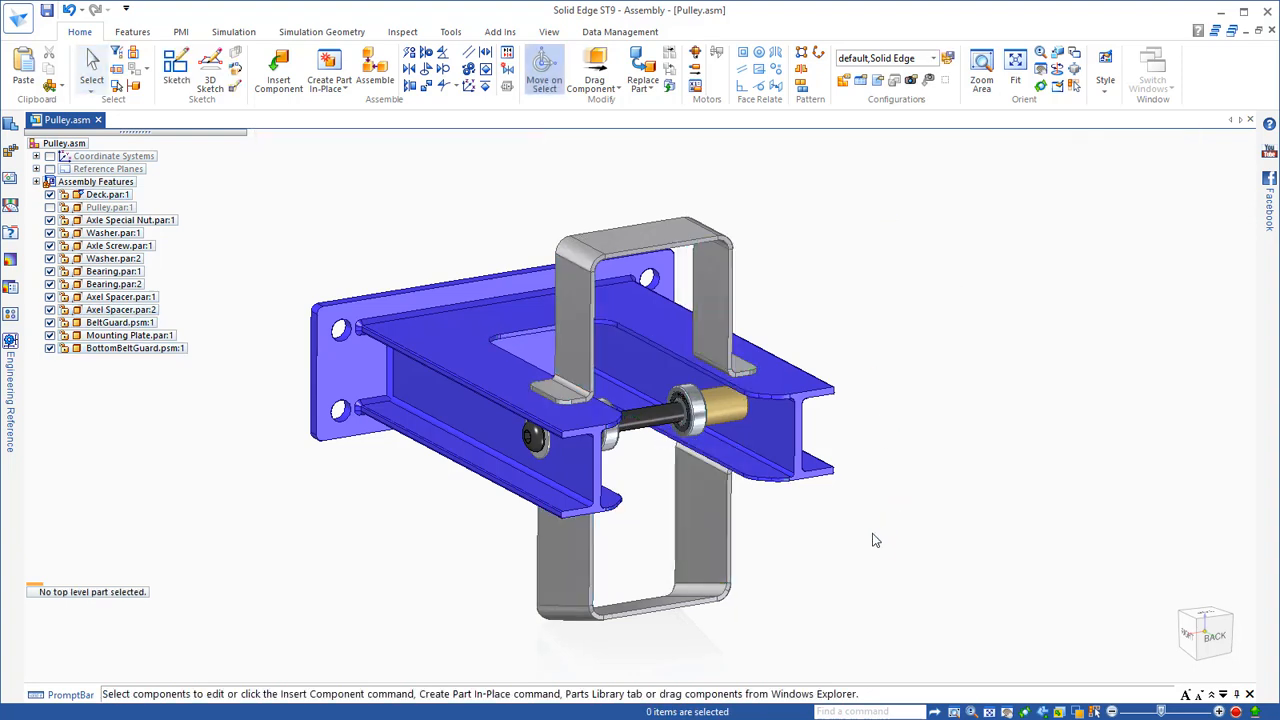
click(50, 207)
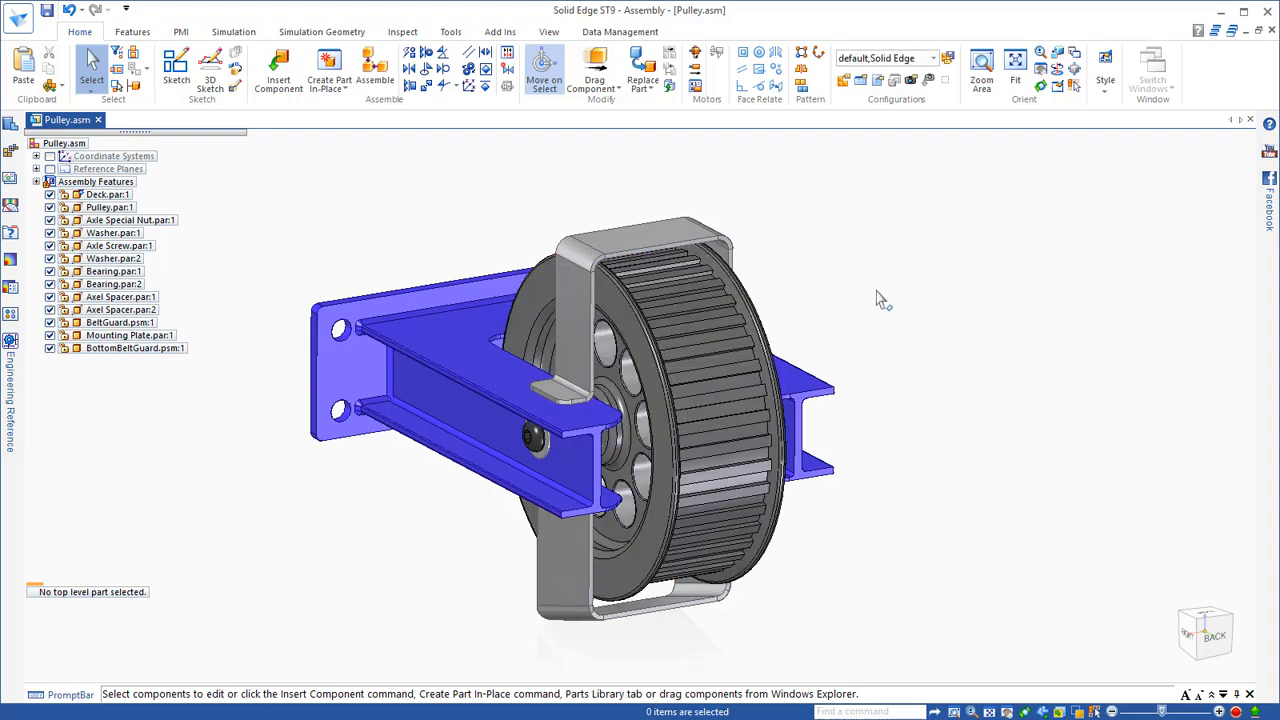
Step: Make the side face of BottomBeltGuard.psm:1 coplanar with the same-side face of BeltGuard.psm:1
middle_drag(889, 290, 800, 226)
middle_drag(575, 668, 398, 442)
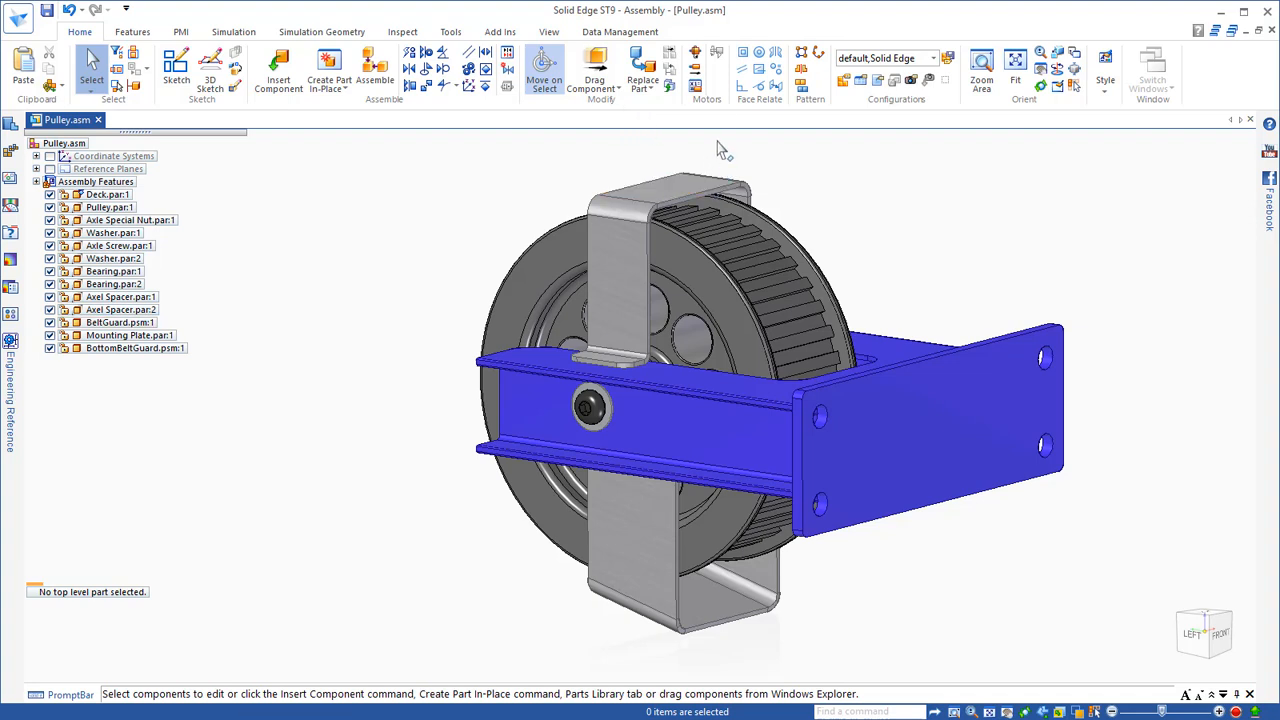
click(742, 54)
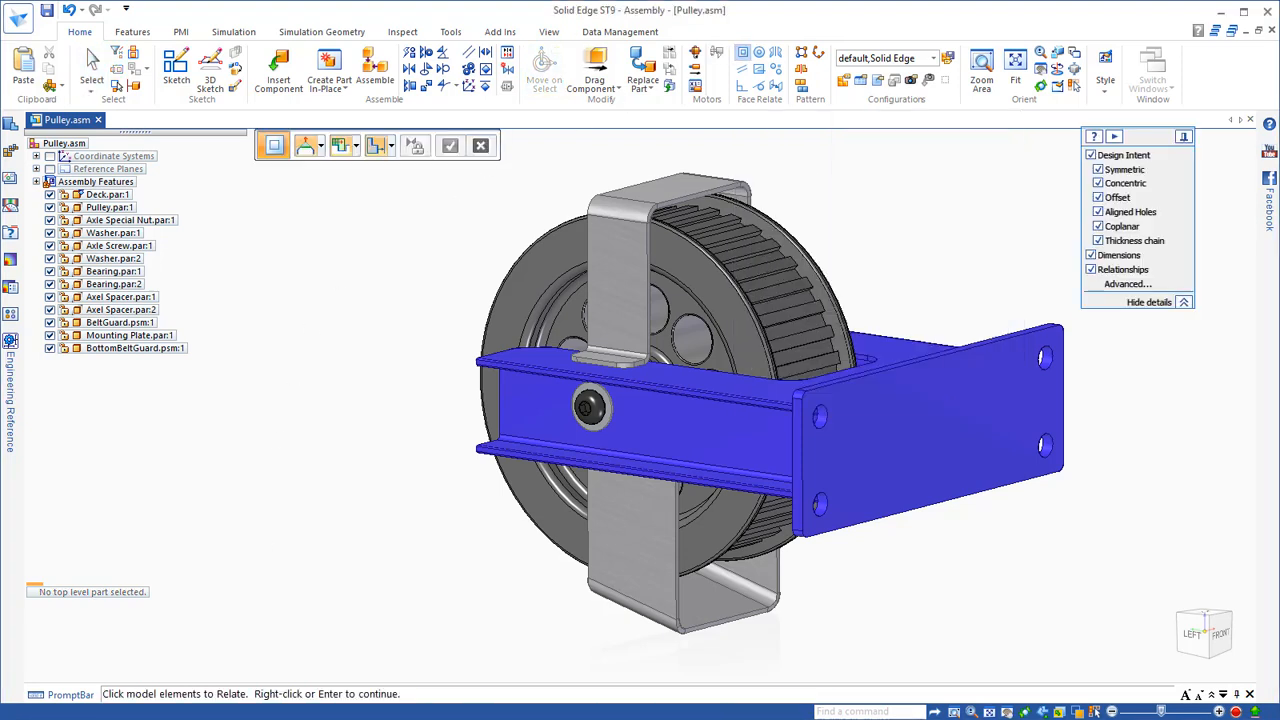
middle_drag(706, 655, 650, 703)
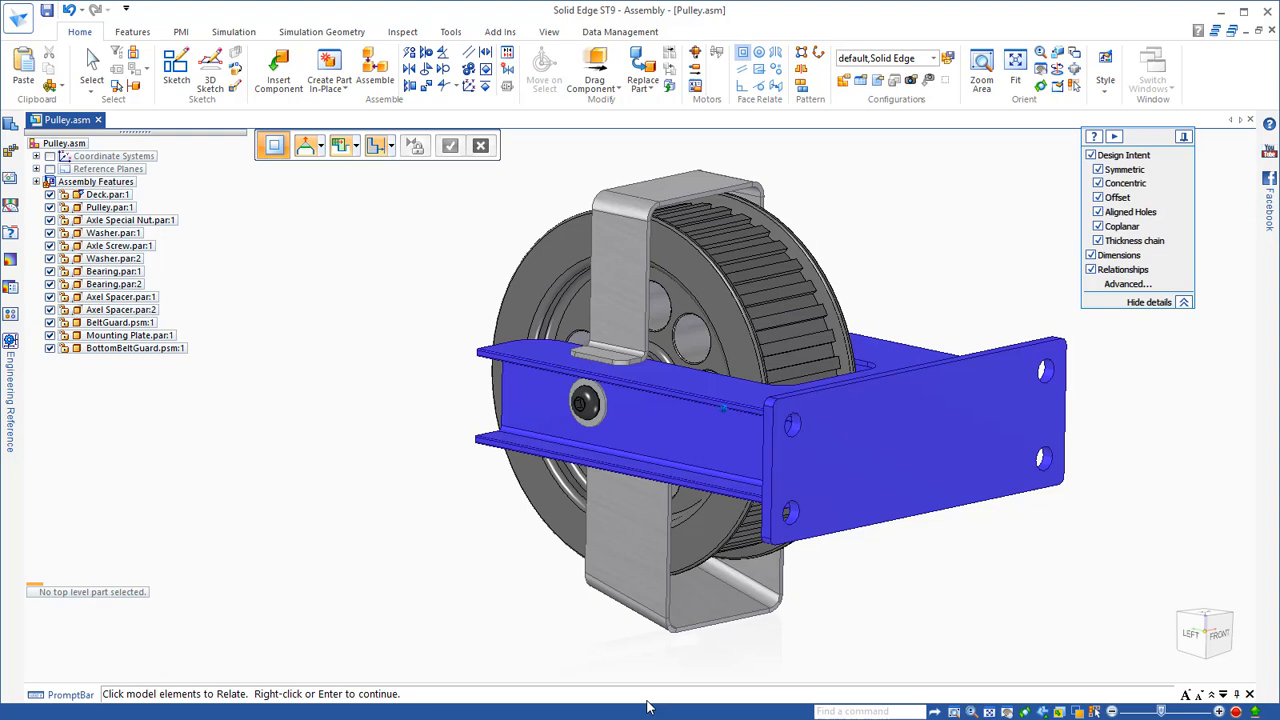
click(670, 620)
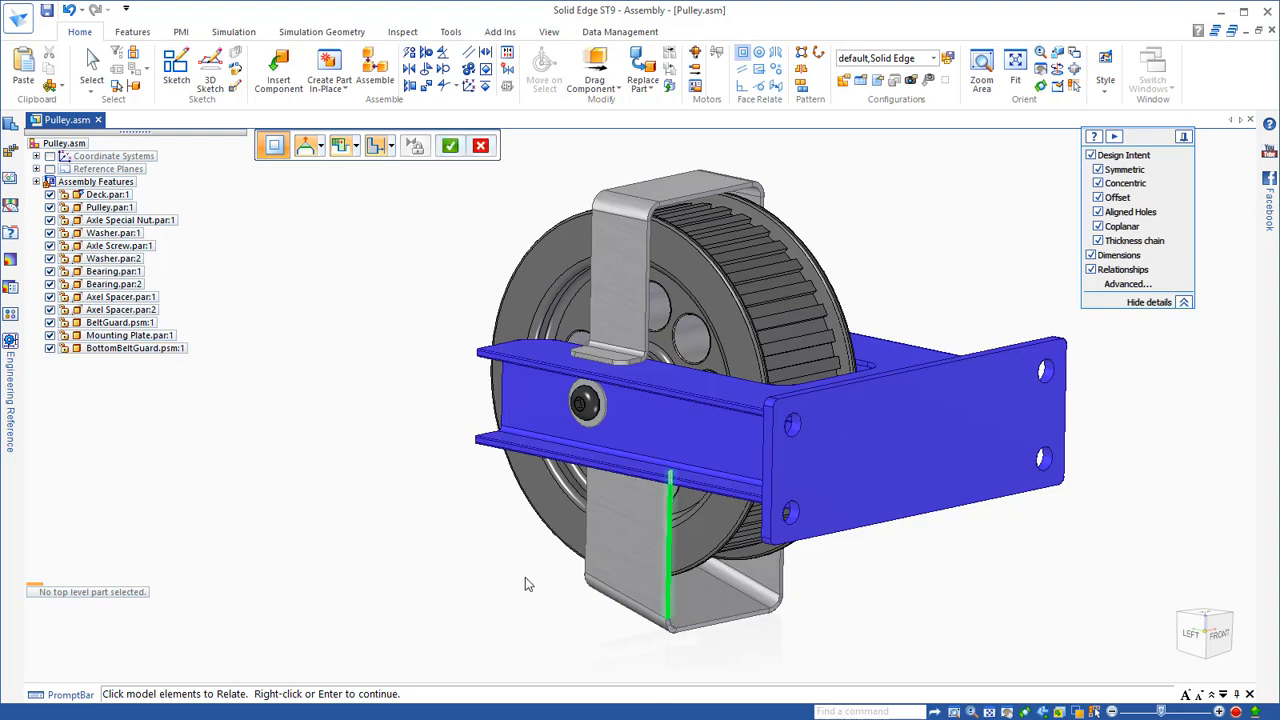
right_click(346, 283)
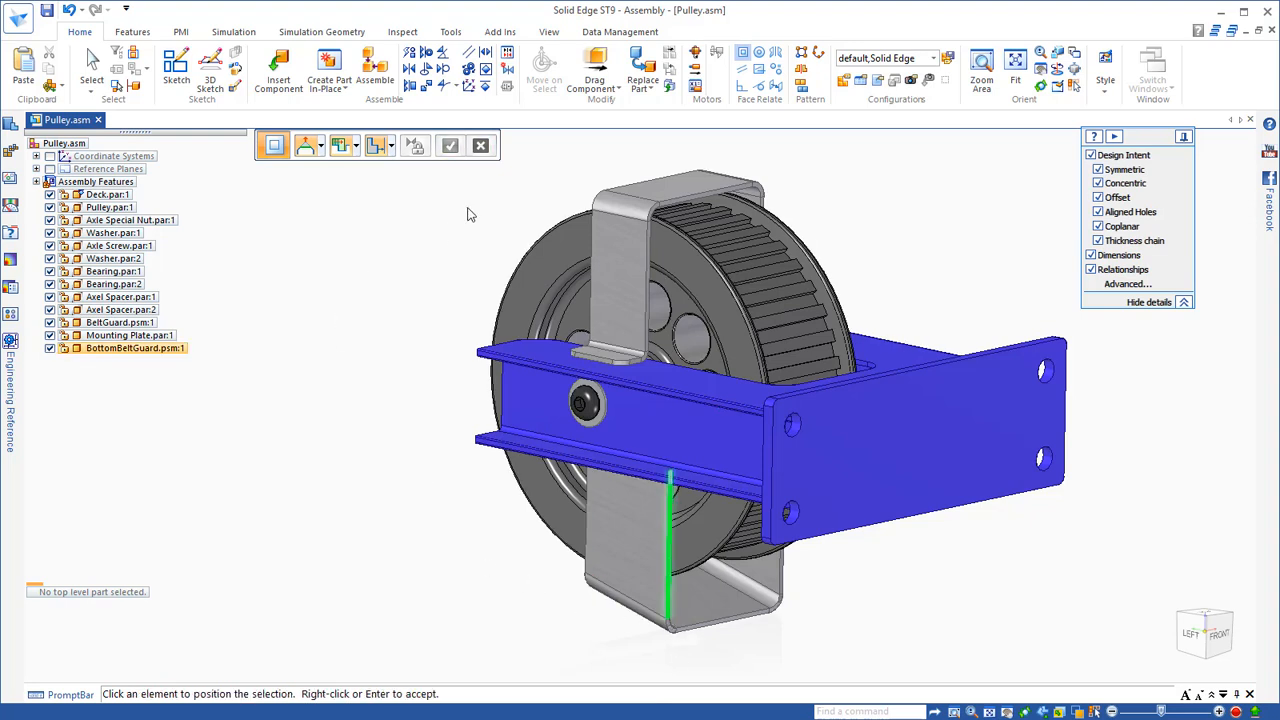
click(699, 200)
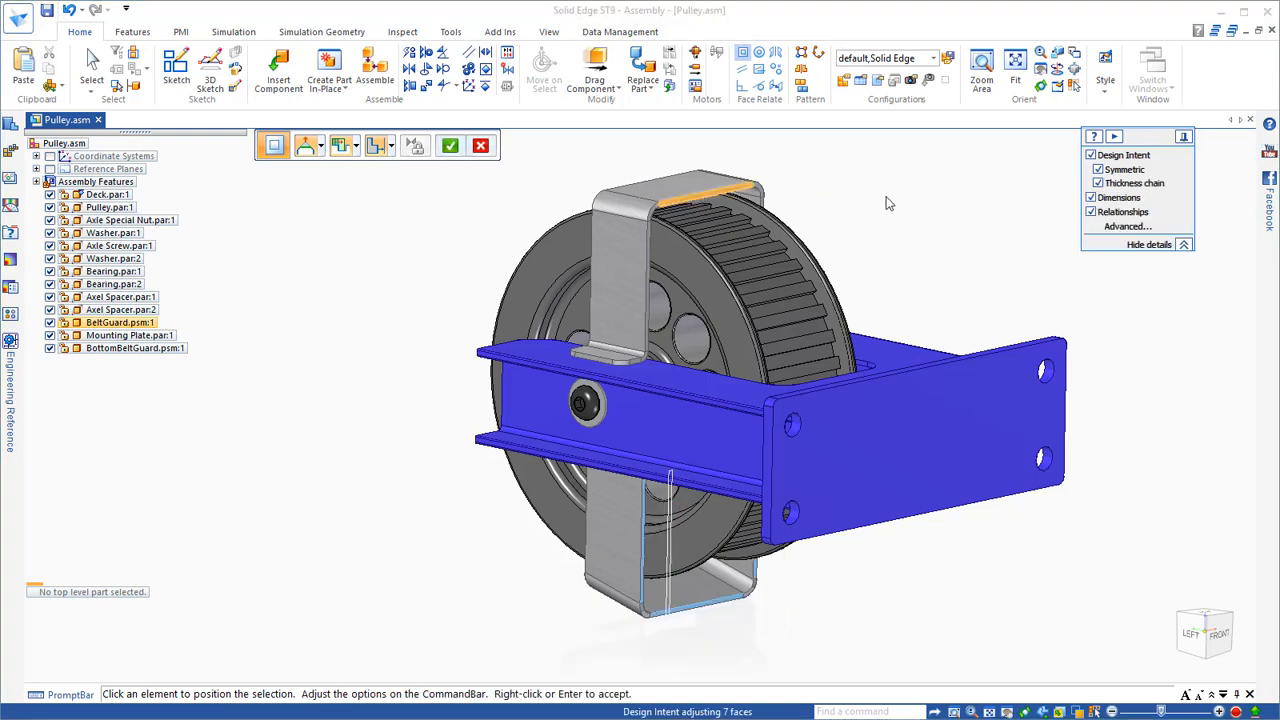
click(450, 148)
Step: Select all coplanar side faces of BeltGuard.psm:1 and BottomBeltGuard.psm:1 with Selection Manager, starting from the upper guard's side face
key(ctrl+l)
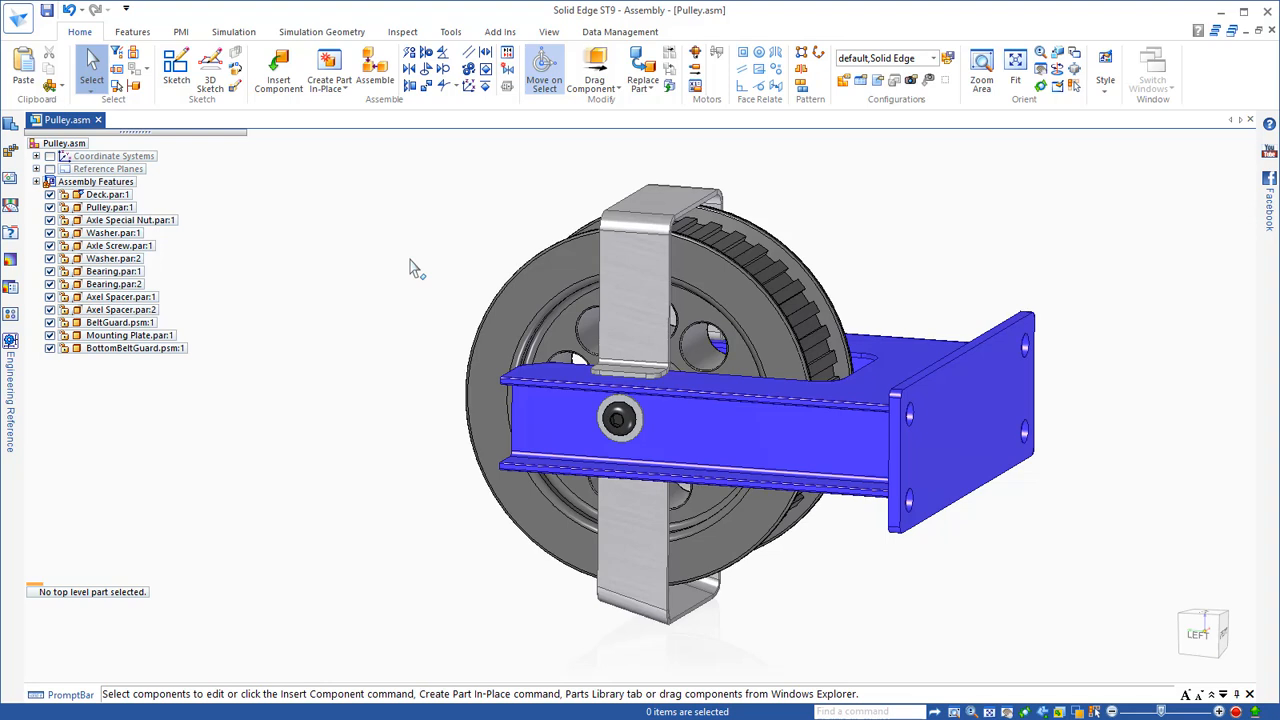
key(space)
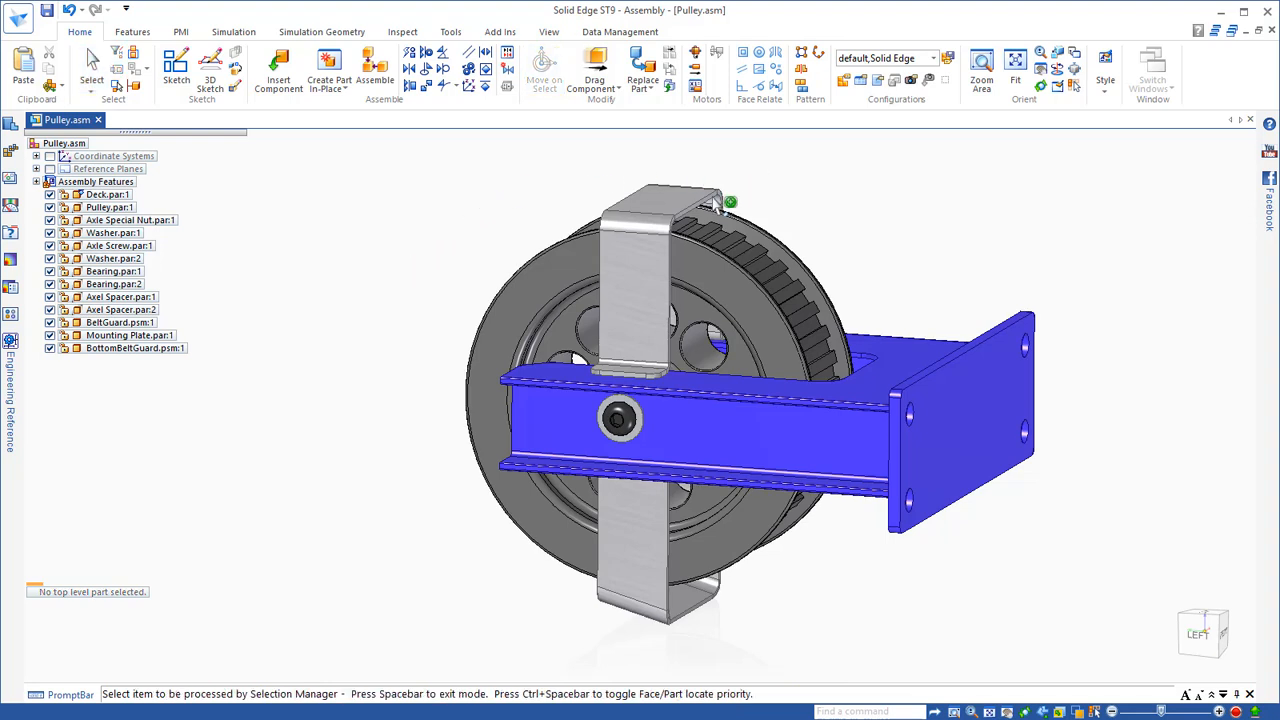
click(716, 202)
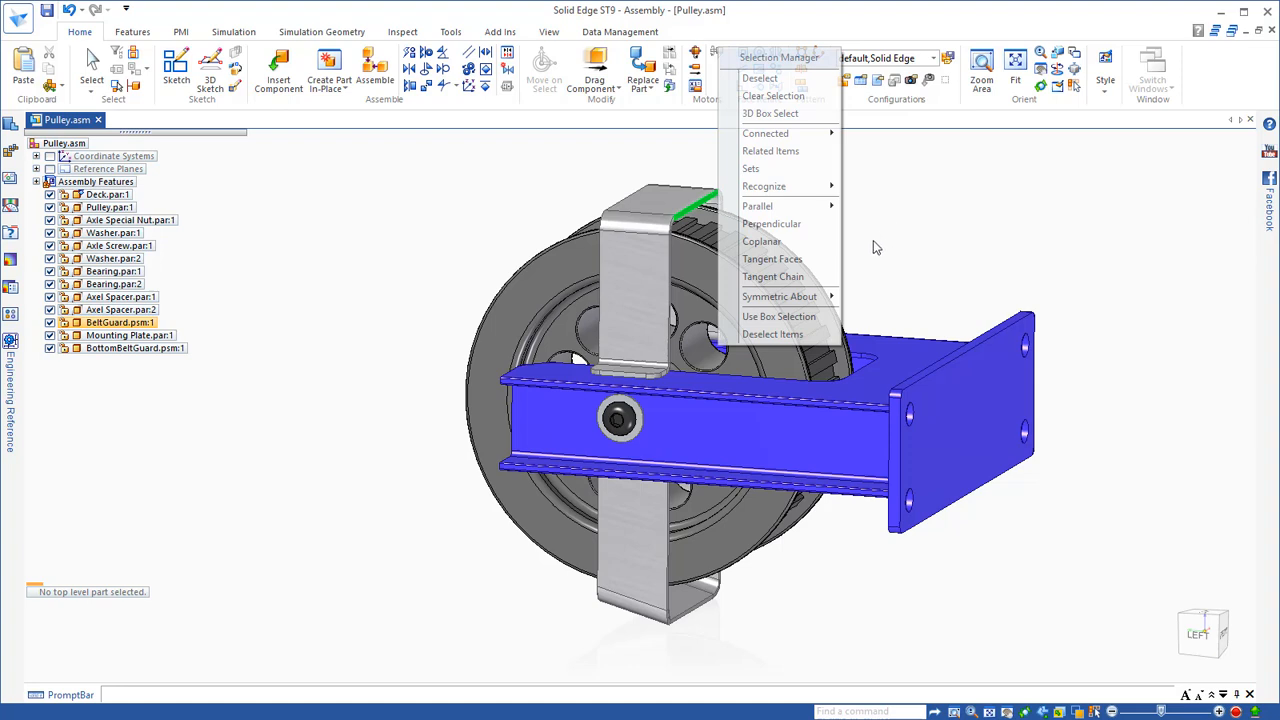
click(778, 258)
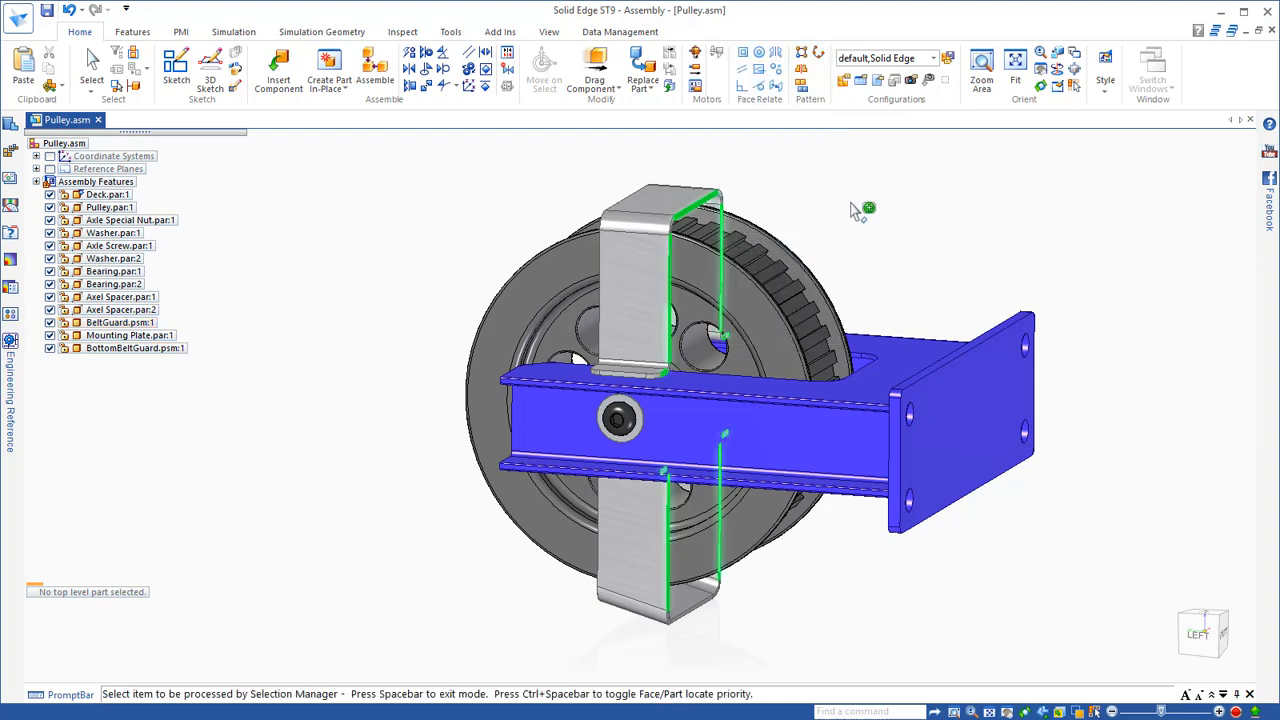
key(space)
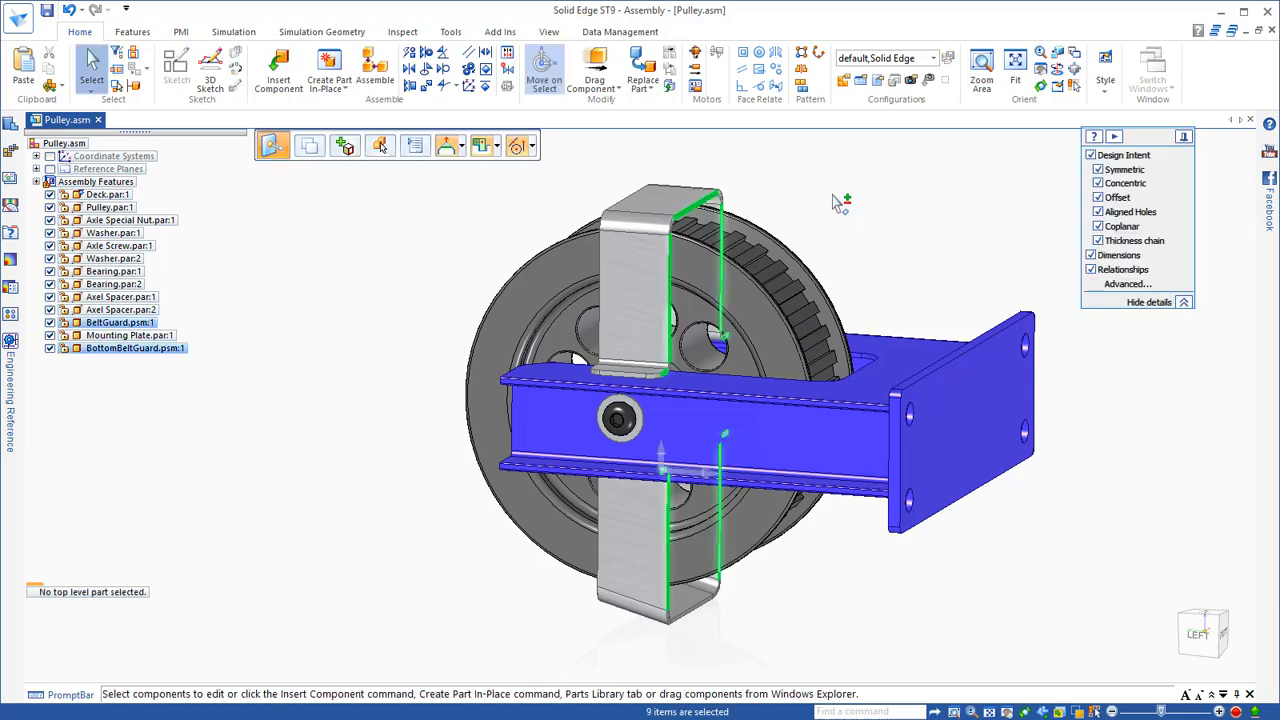
Step: Make the selected side faces of both belt guards coplanar with the end face of the deck's slot
click(743, 57)
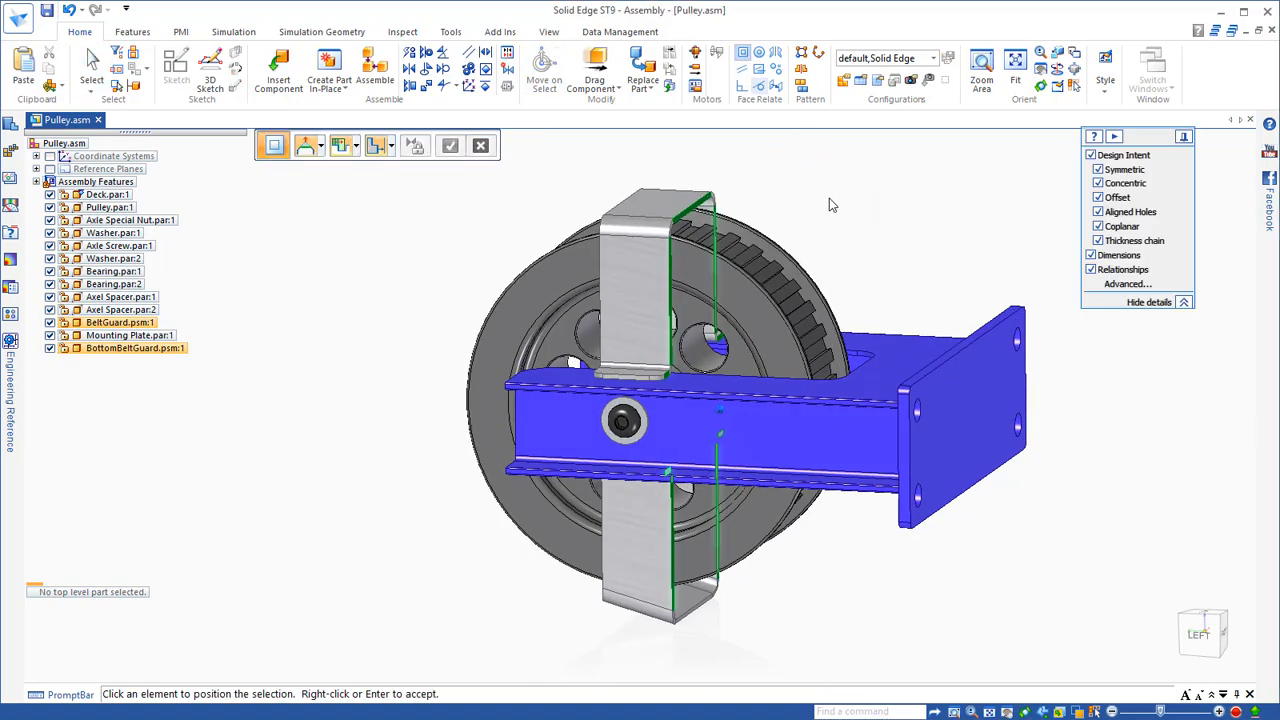
middle_drag(830, 201, 922, 381)
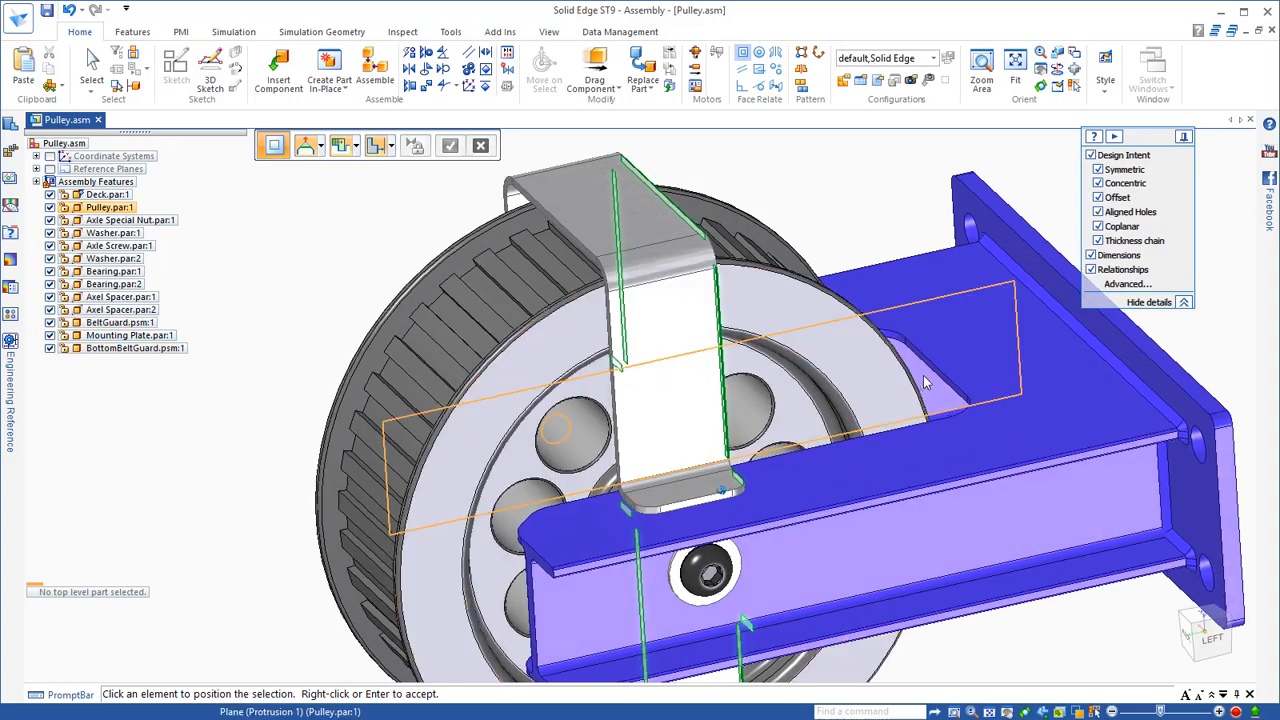
click(930, 376)
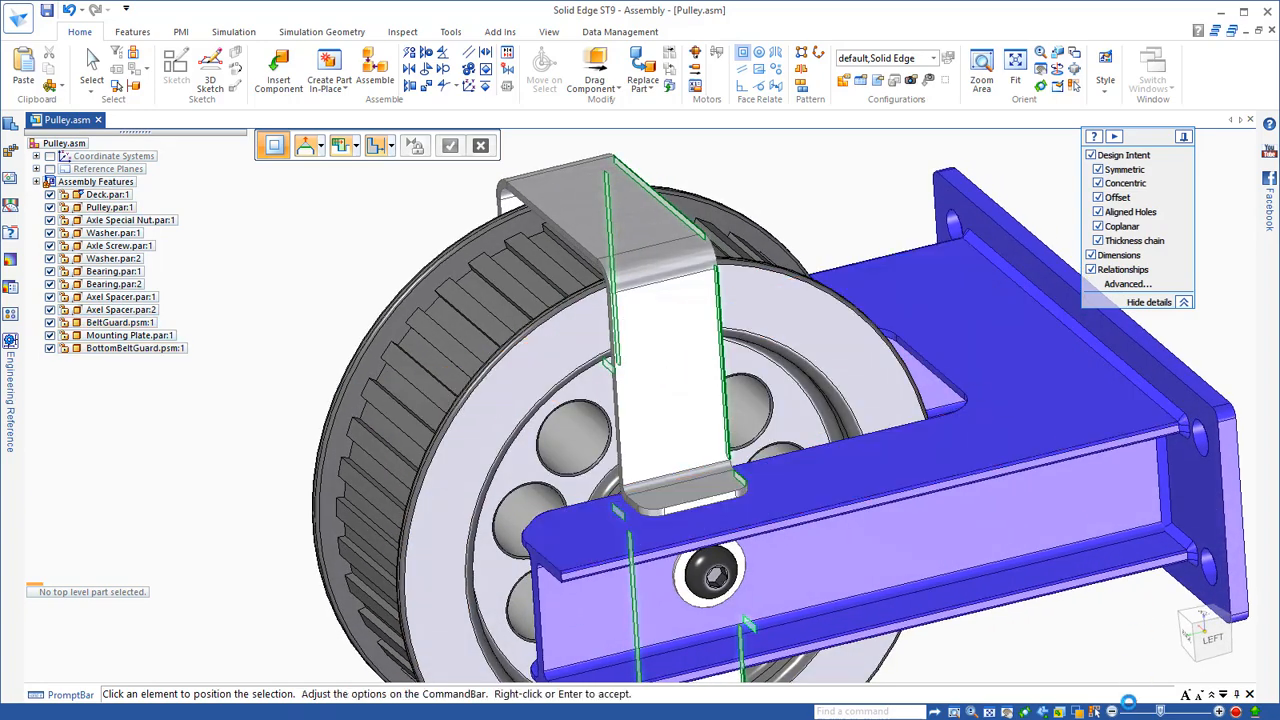
middle_drag(475, 406, 376, 322)
right_click(376, 322)
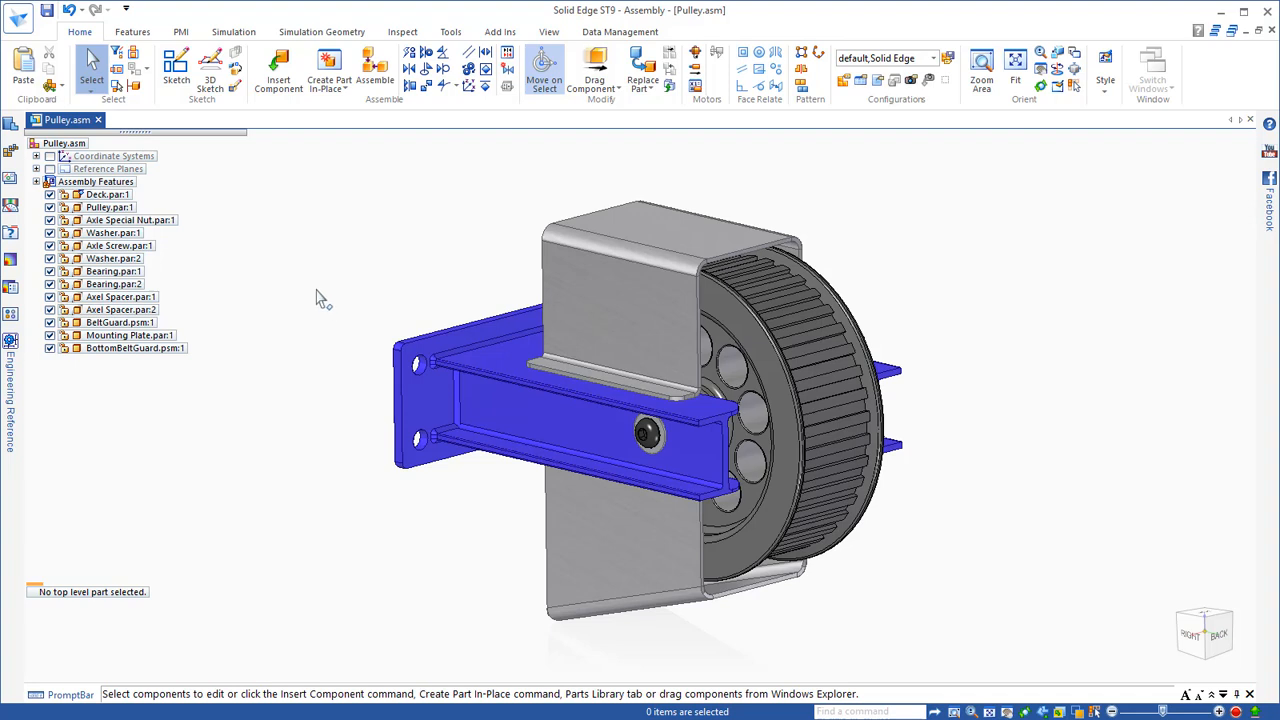
Step: Open the recent GRIPPER-JAW_STRAIGHT_LEFT file from the Import folder using the ISO Metric part template
click(22, 22)
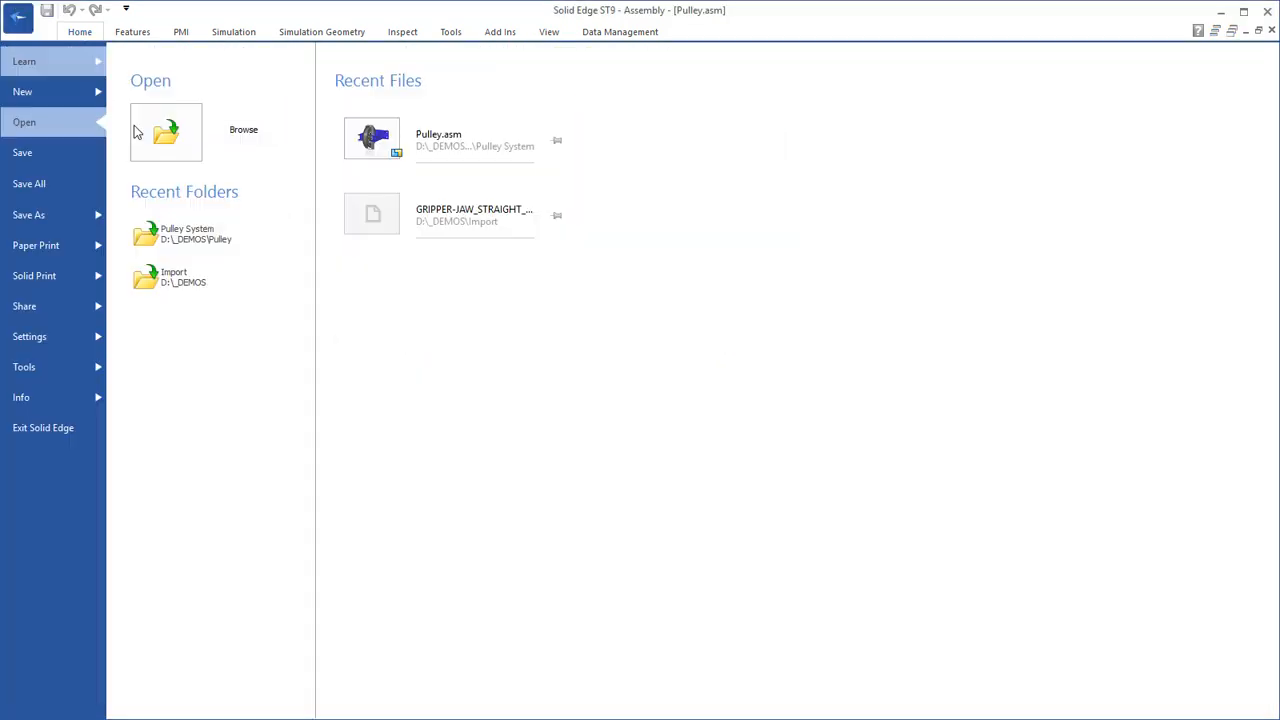
click(449, 228)
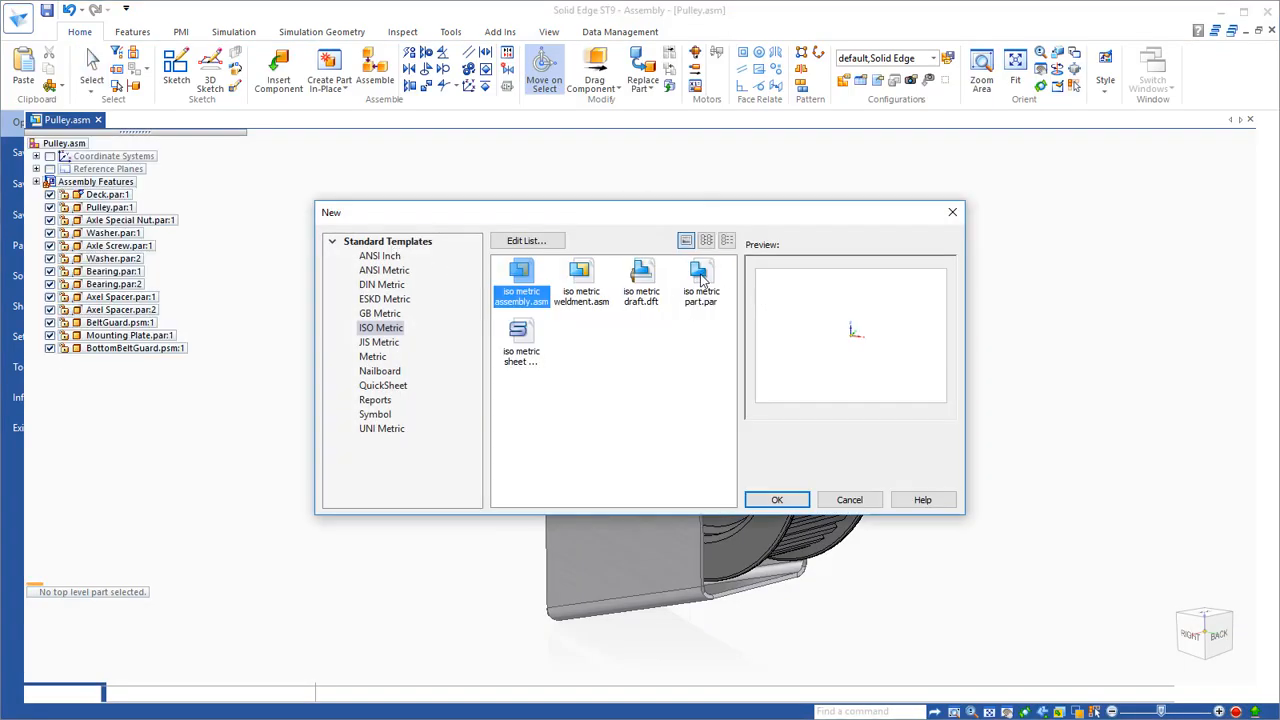
click(777, 501)
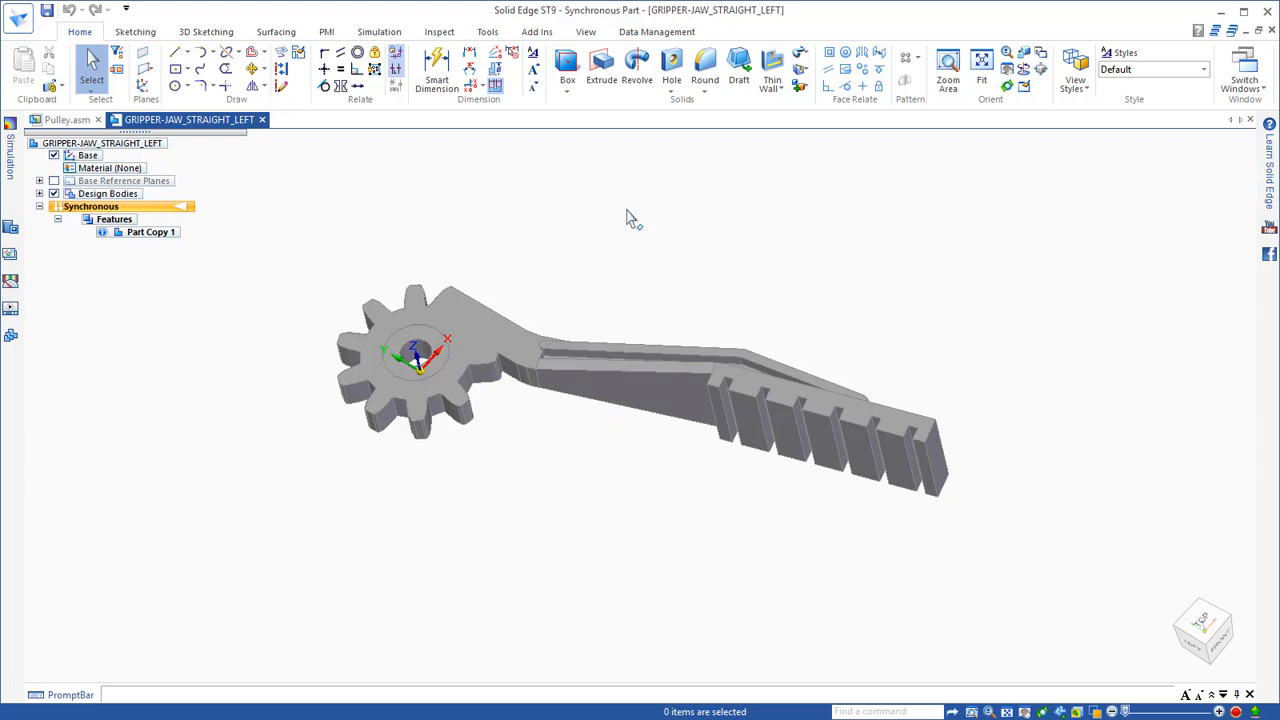
Step: Paint the whole gripper jaw body with the Red style using Part Painter
click(585, 32)
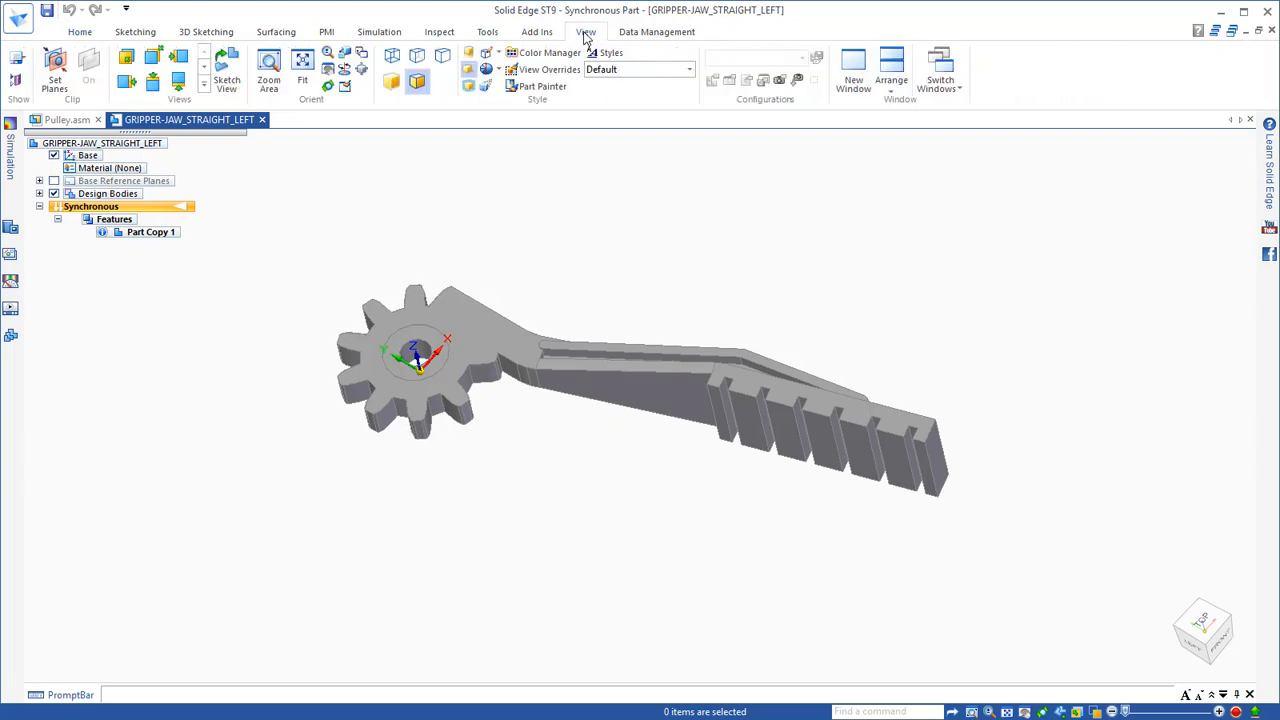
click(530, 88)
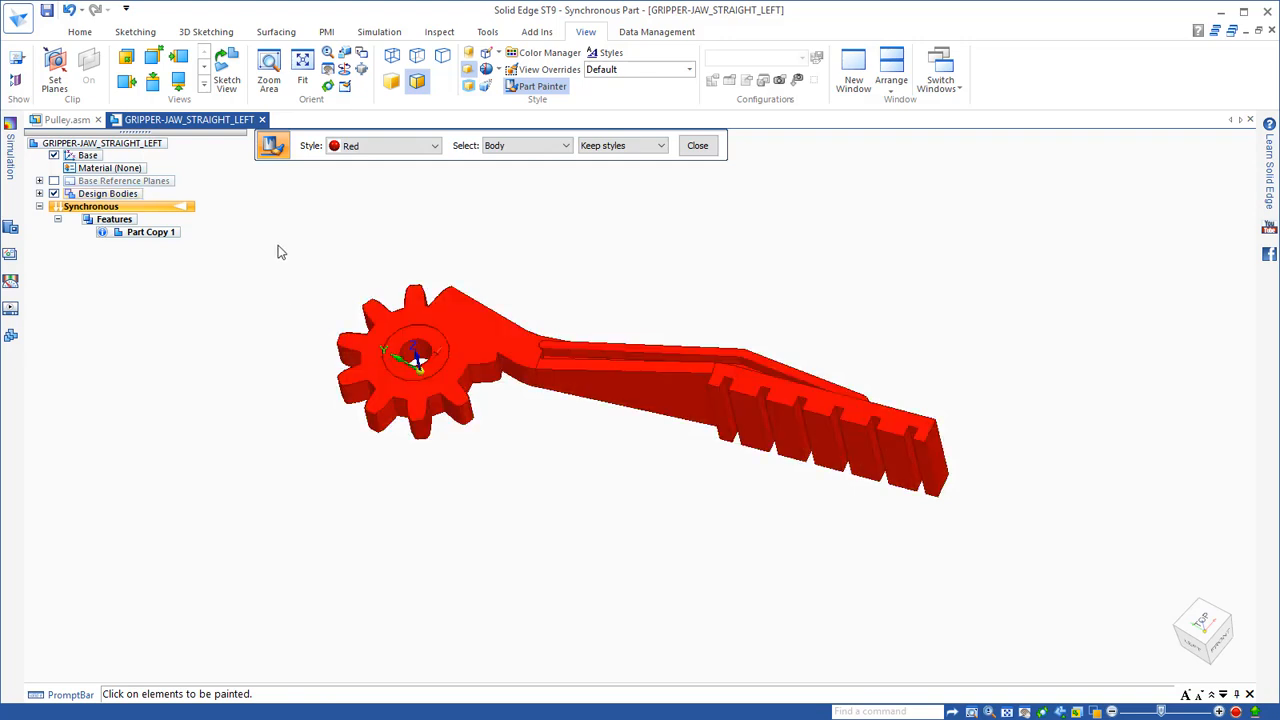
key(Escape)
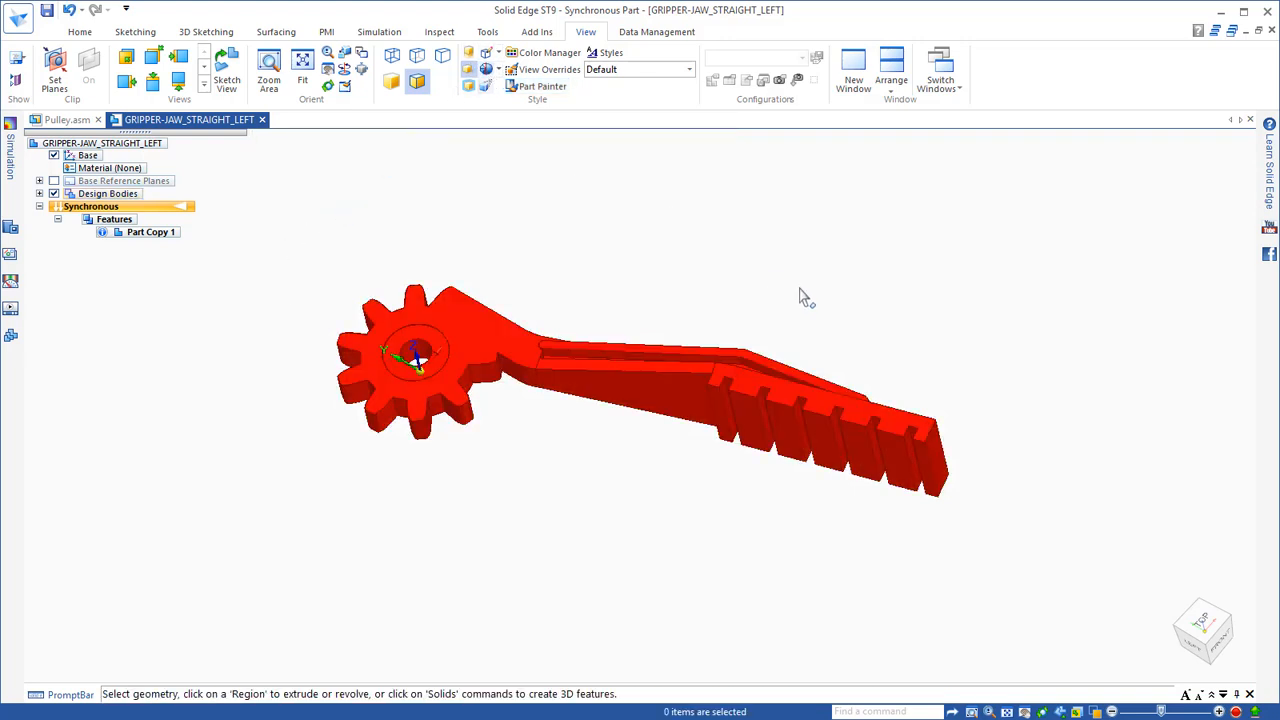
Step: Dimension the length of the gripper's notched jaw section and set it to 45 mm, moving the free end face
middle_drag(797, 284, 746, 268)
scroll(745, 268, up, 3)
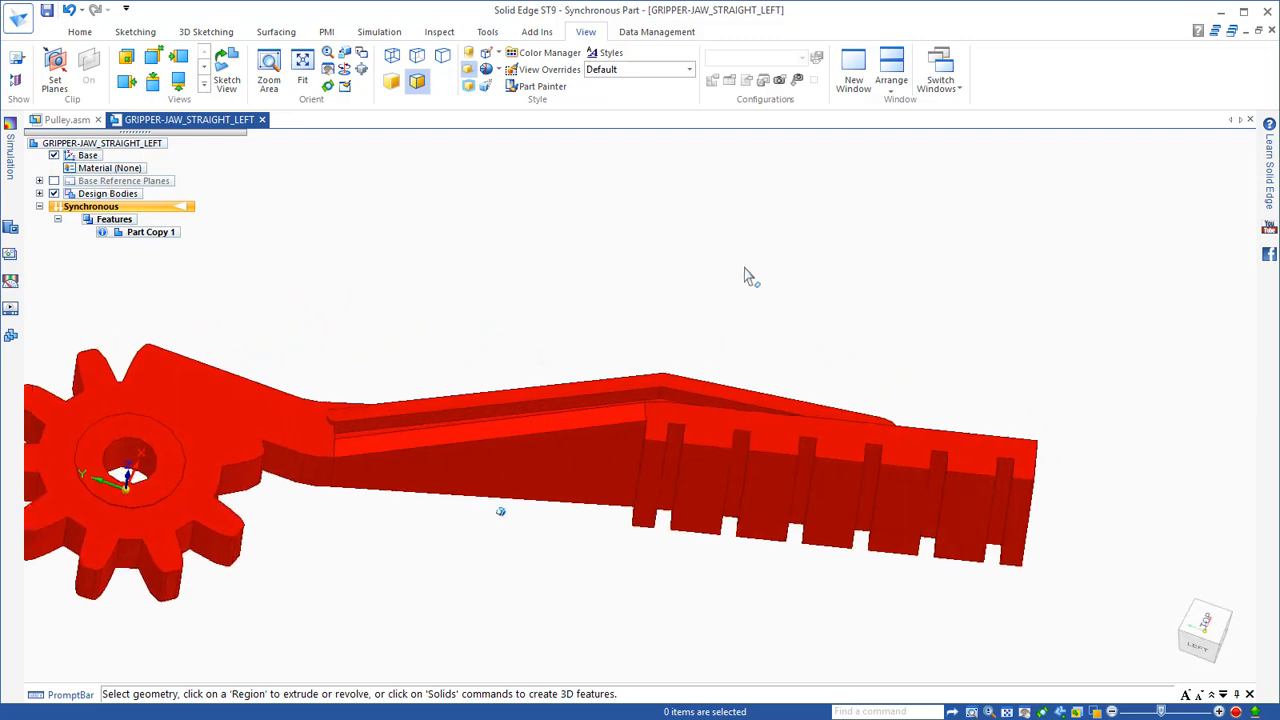
right_click(749, 276)
click(703, 264)
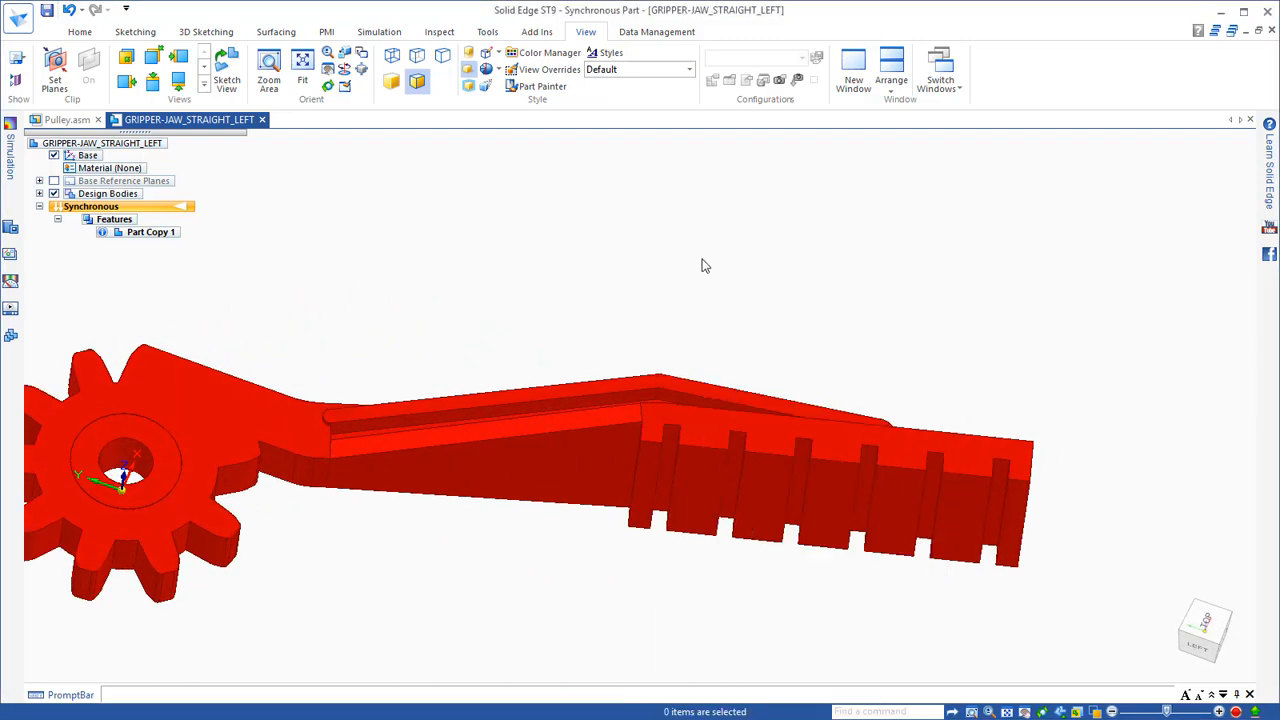
click(948, 430)
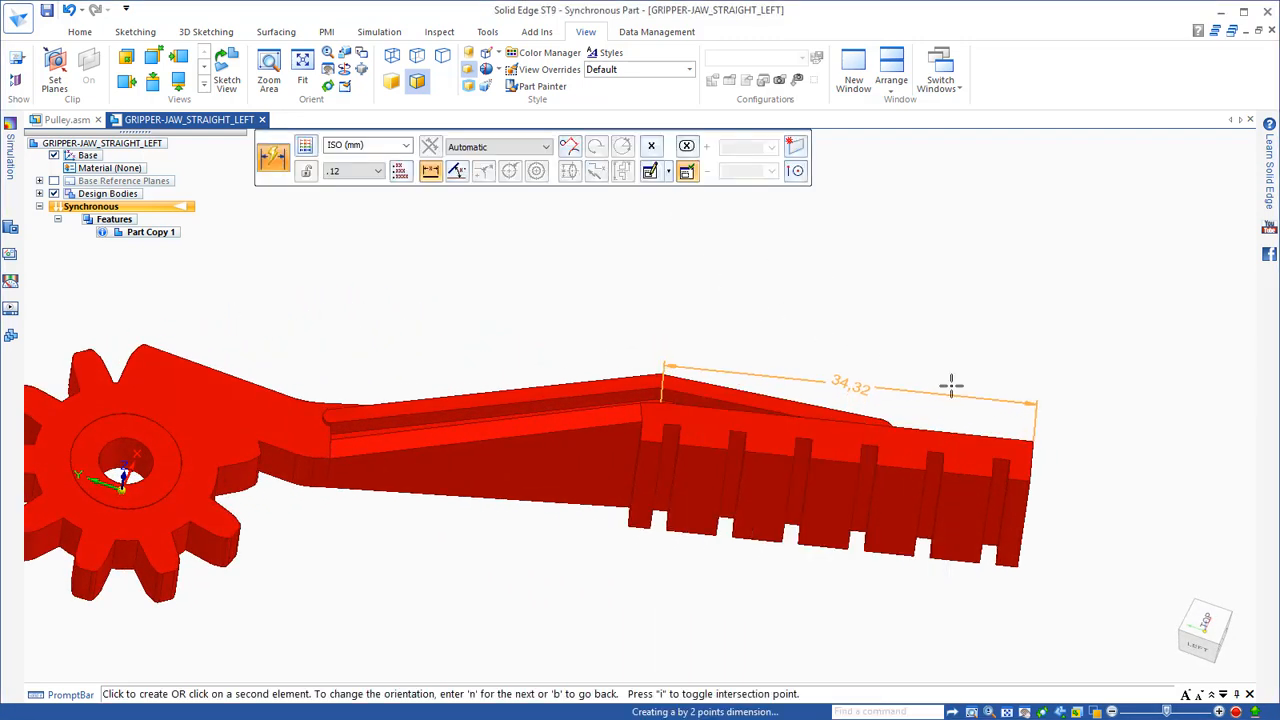
click(956, 362)
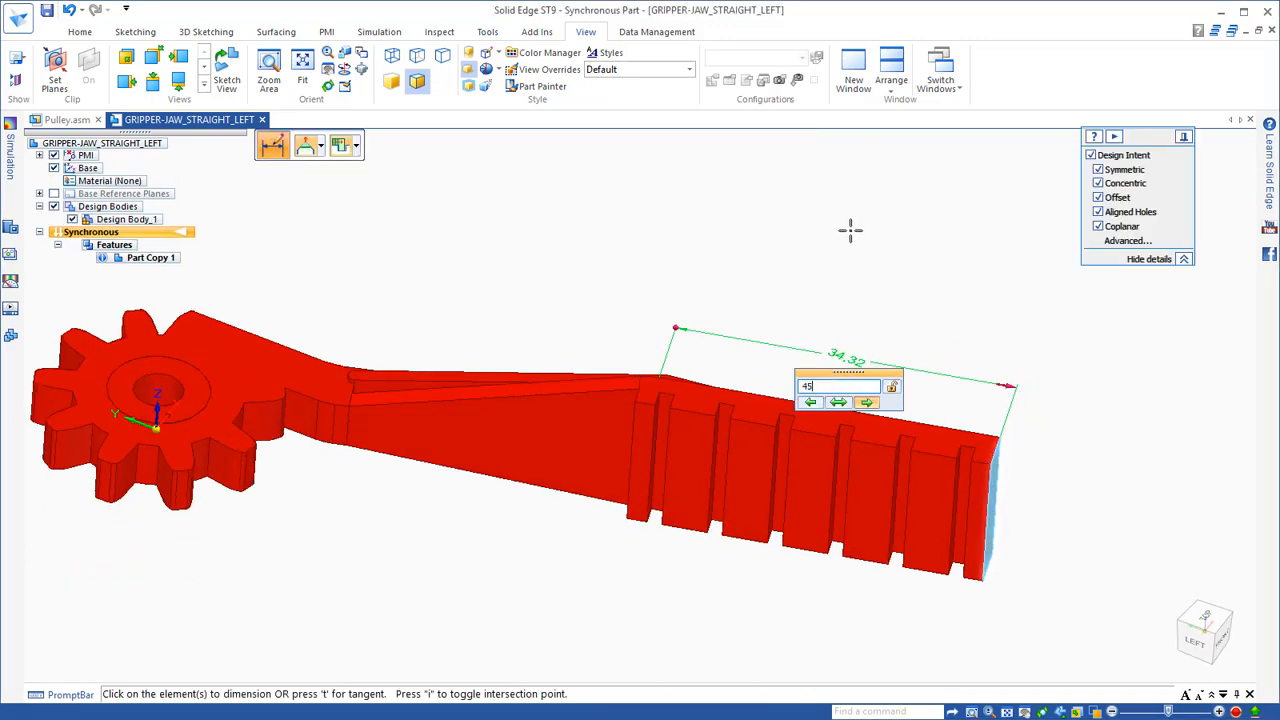
text(45)
key(Return)
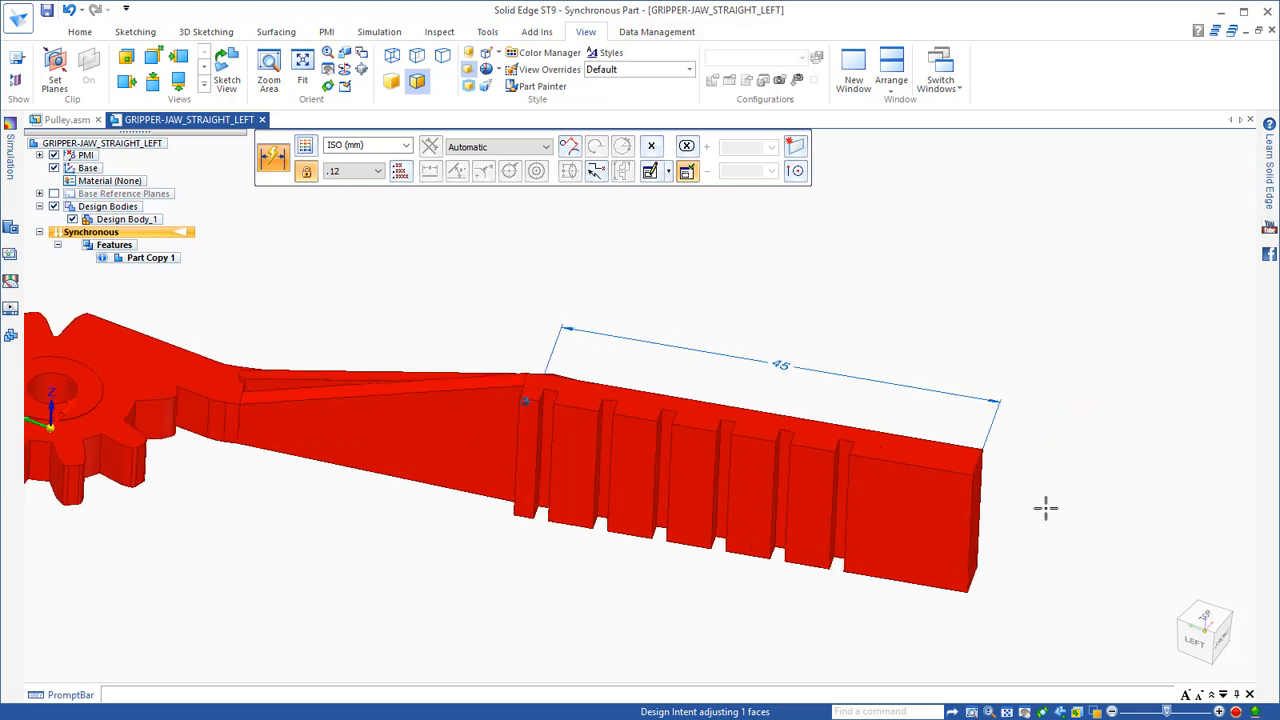
Step: Add a height dimension to the free end of the gripper jaw
middle_drag(1045, 508, 924, 494)
click(893, 490)
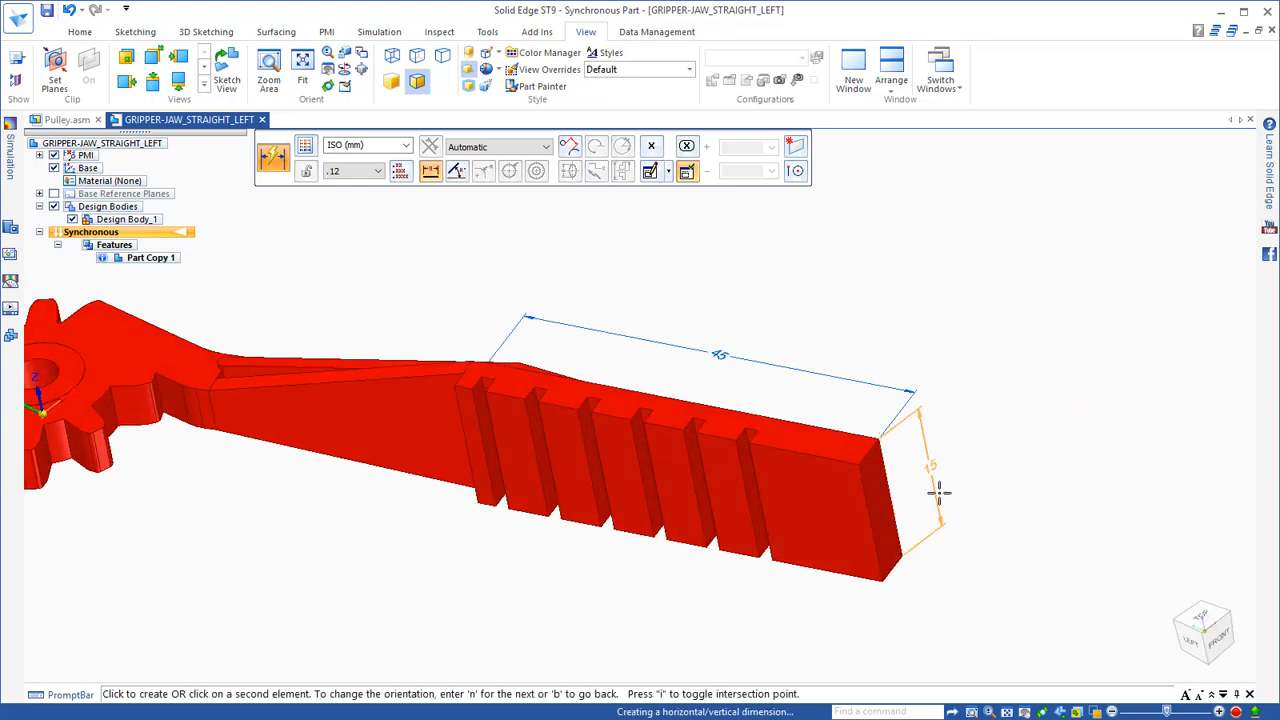
click(945, 490)
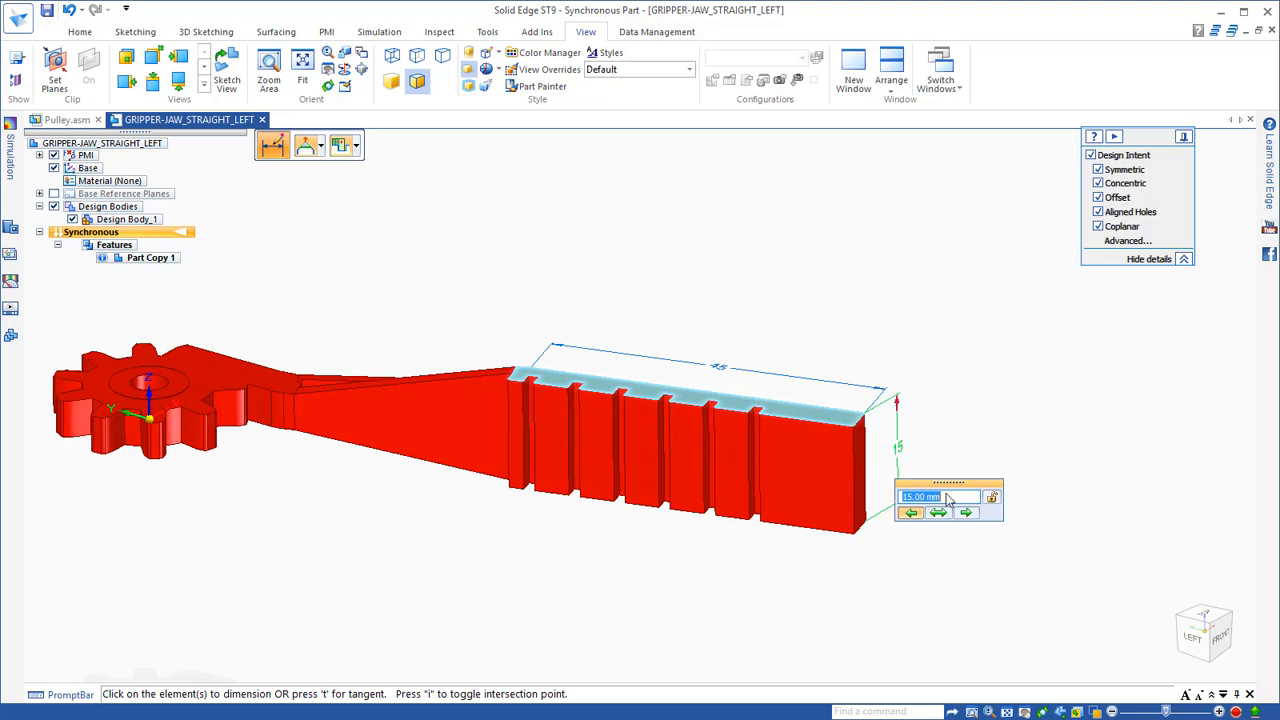
Step: Try varying the jaw height first from its upper face and then from its lower face
scroll(940, 503, up, 1)
scroll(940, 503, down, 5)
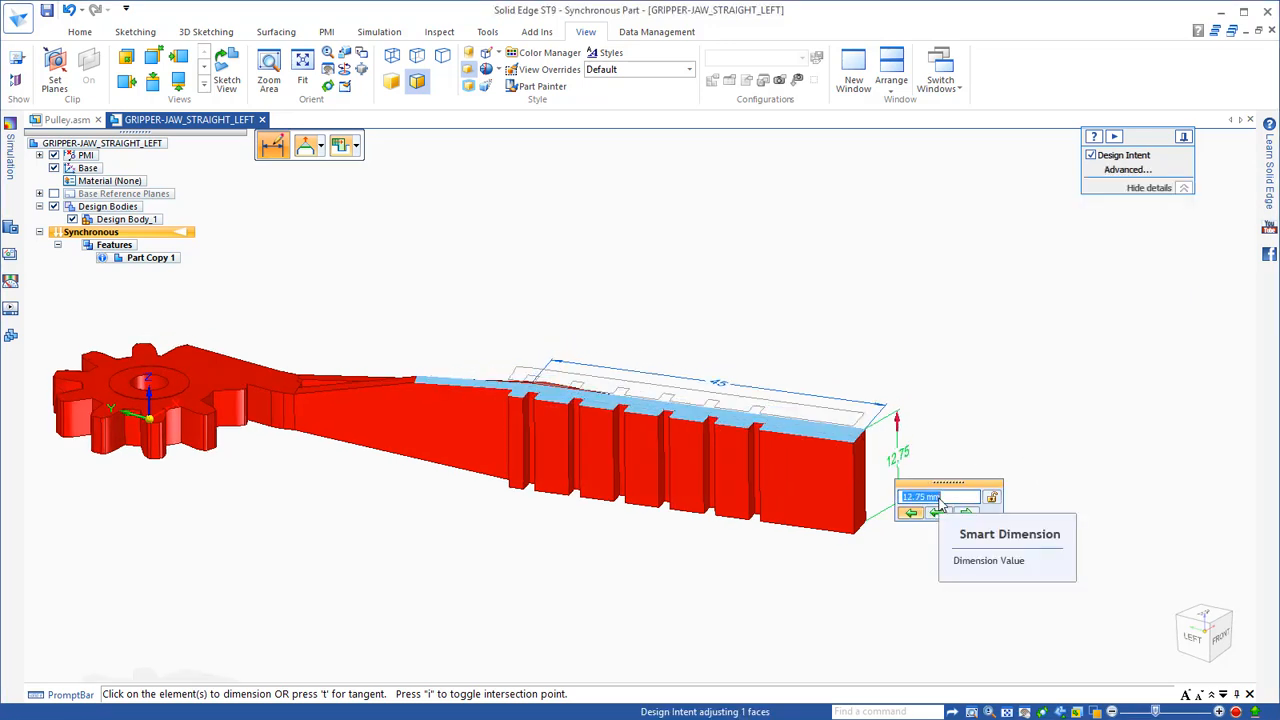
scroll(940, 503, up, 4)
scroll(940, 503, down, 3)
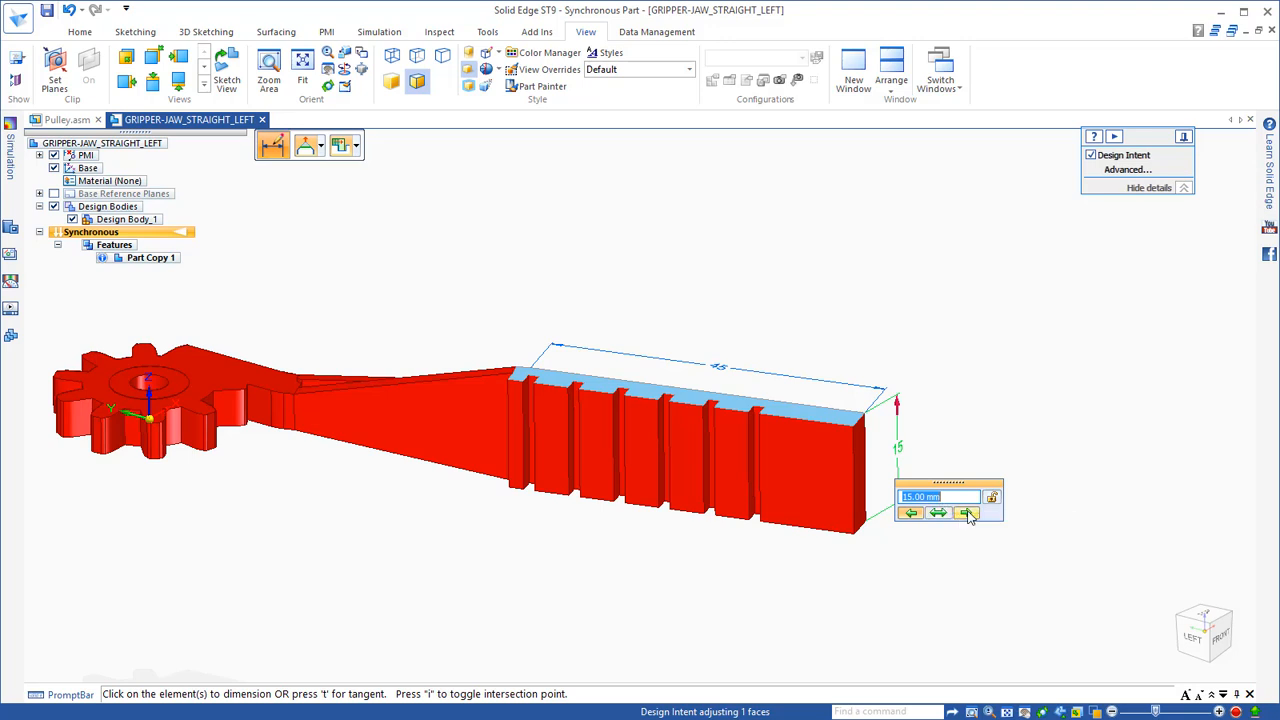
scroll(950, 507, up, 3)
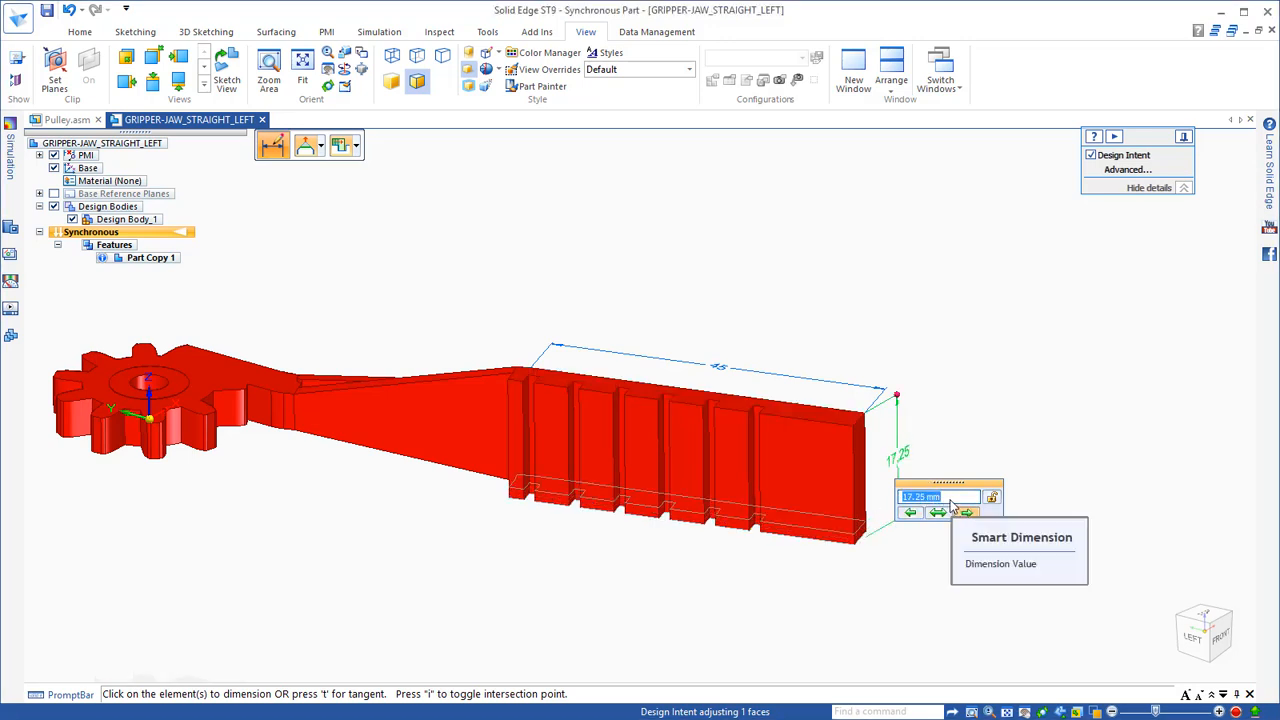
scroll(945, 512, down, 3)
Step: Set the jaw's height to 17 mm, moving its upper and lower faces symmetrically
click(937, 515)
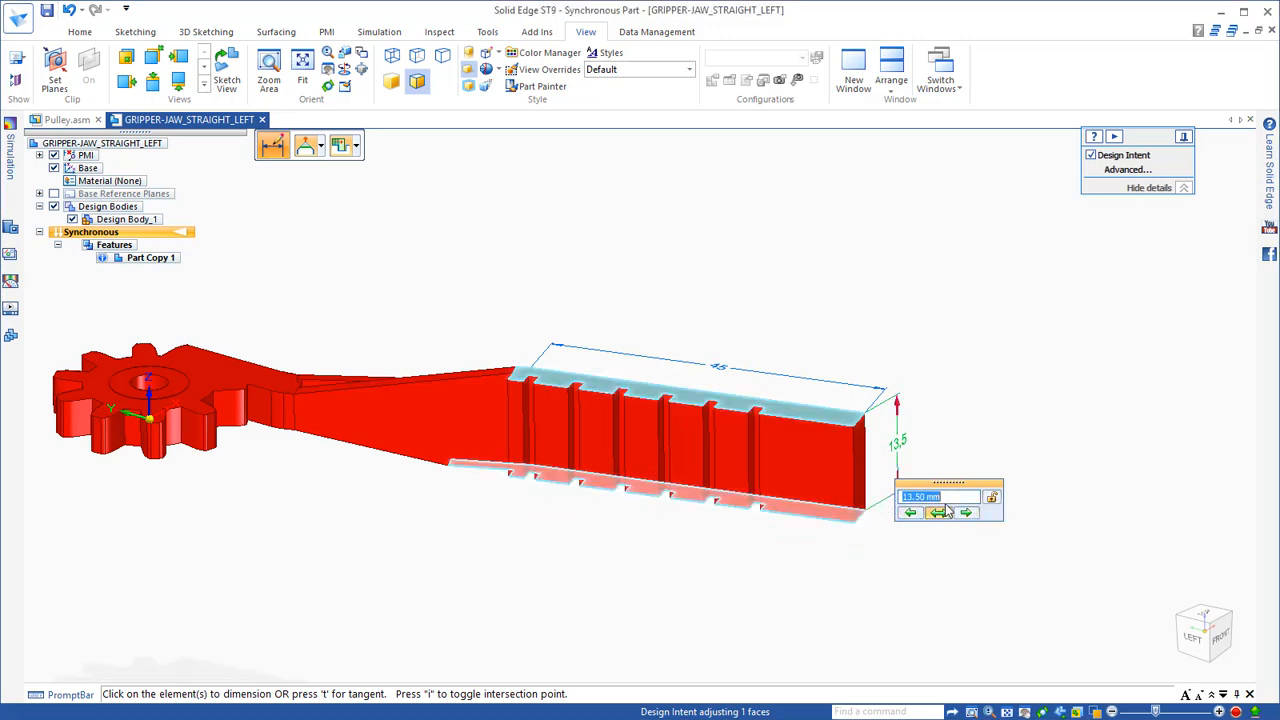
scroll(951, 497, up, 5)
text(1)
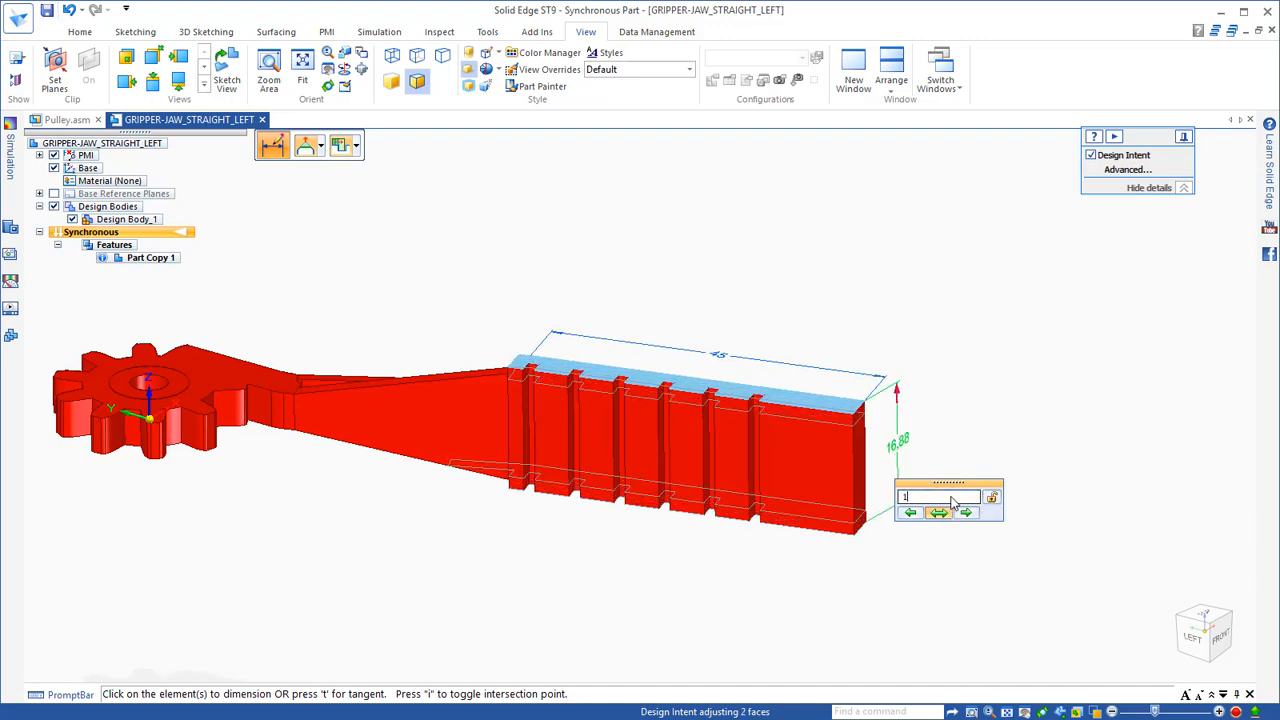
text(7)
key(Return)
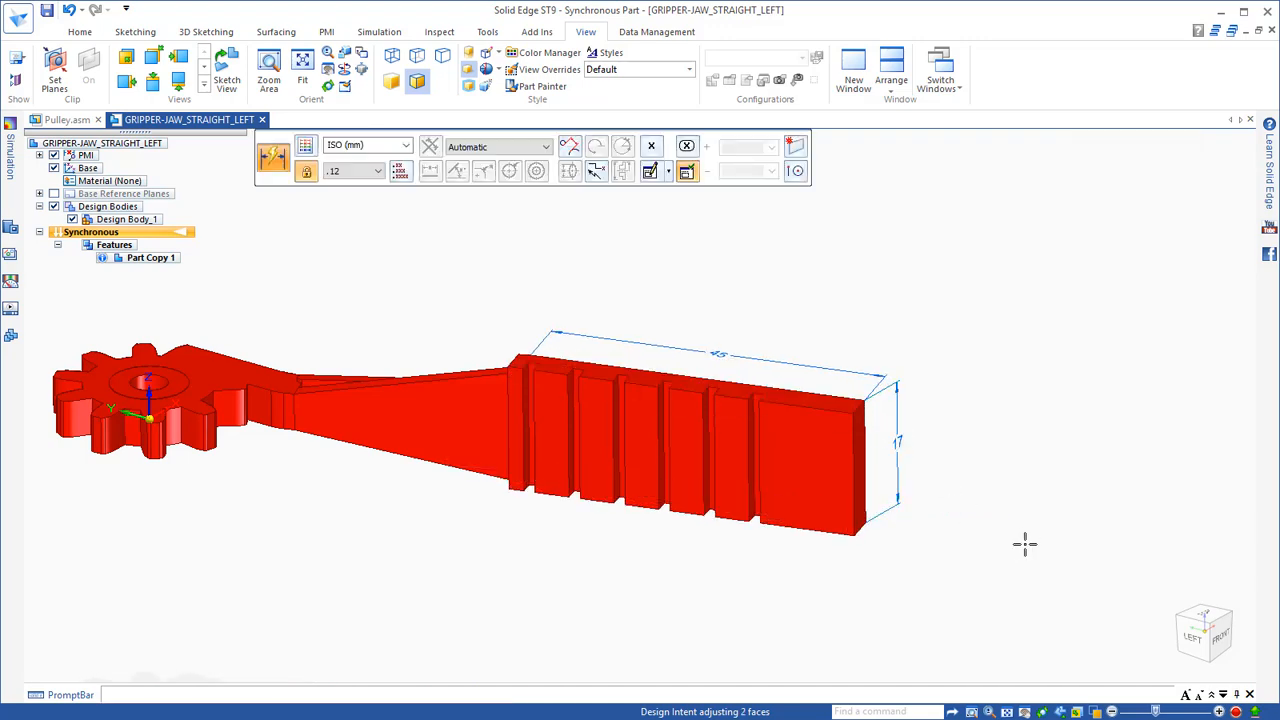
middle_drag(1025, 544, 358, 608)
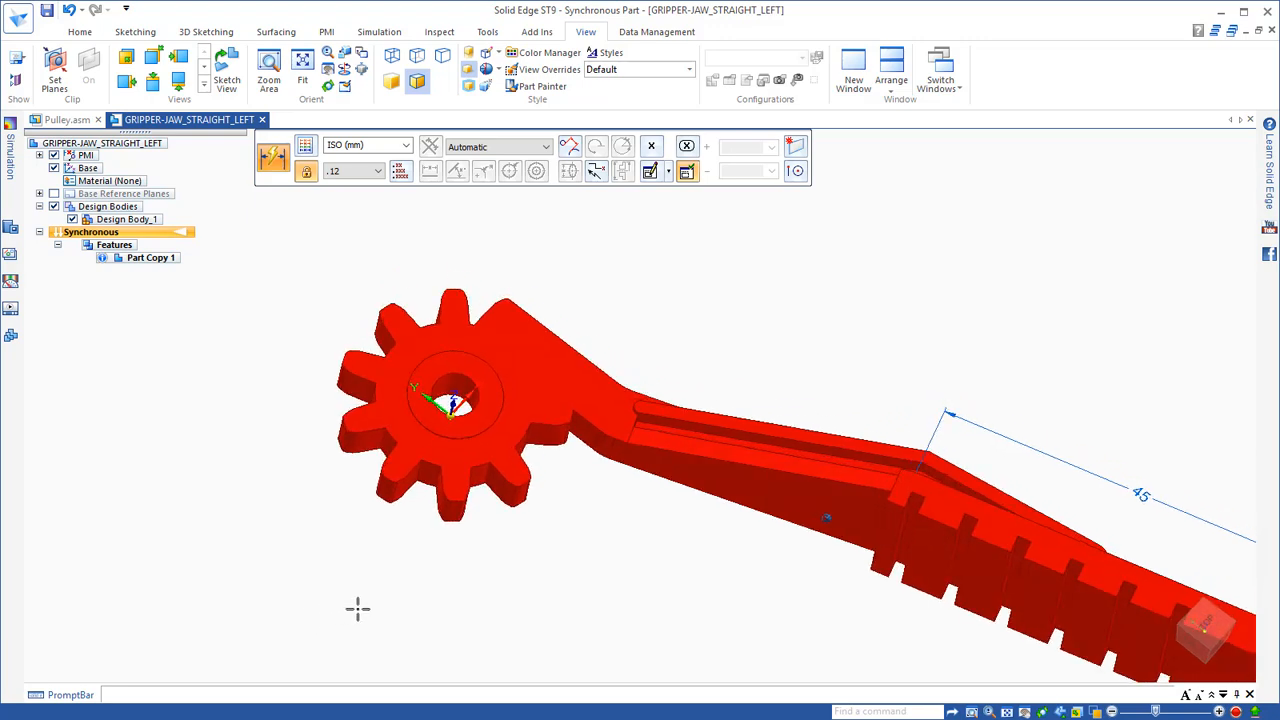
Step: Recognize the gear teeth as a circular pattern, using the complete tooth nearest the jaw arm as the master occurrence
key(Escape)
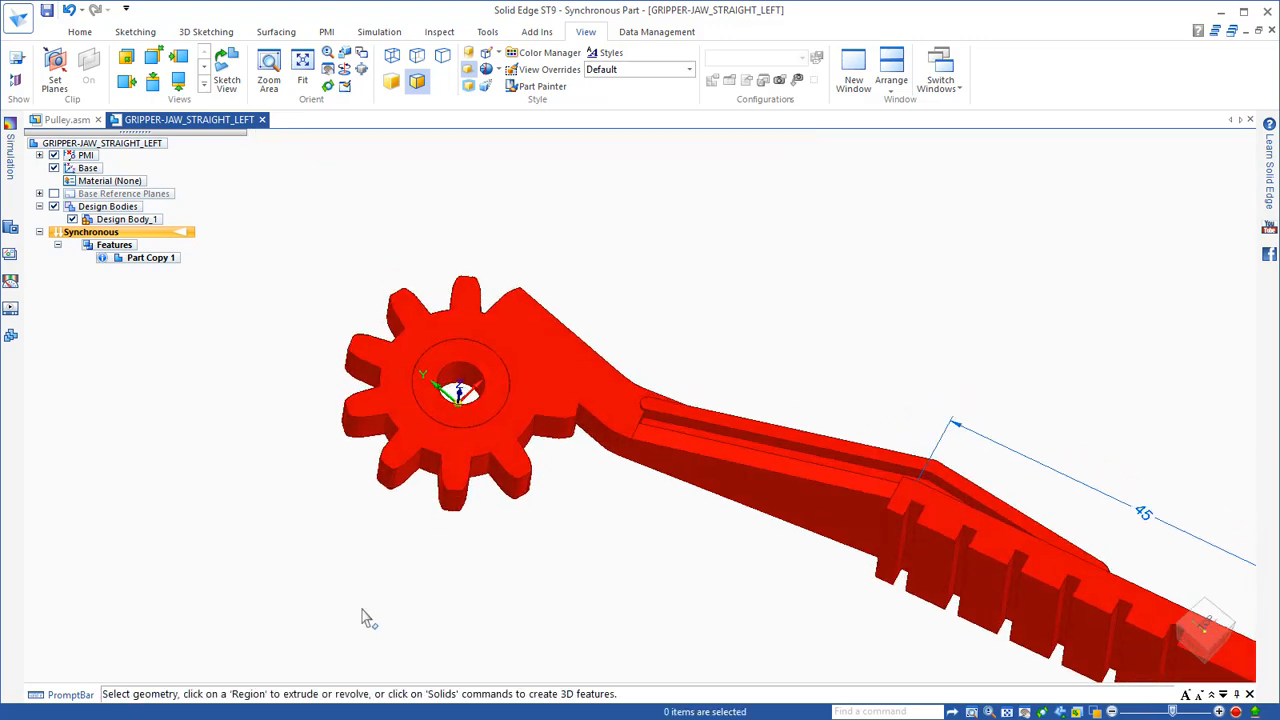
middle_drag(511, 567, 777, 224)
click(80, 32)
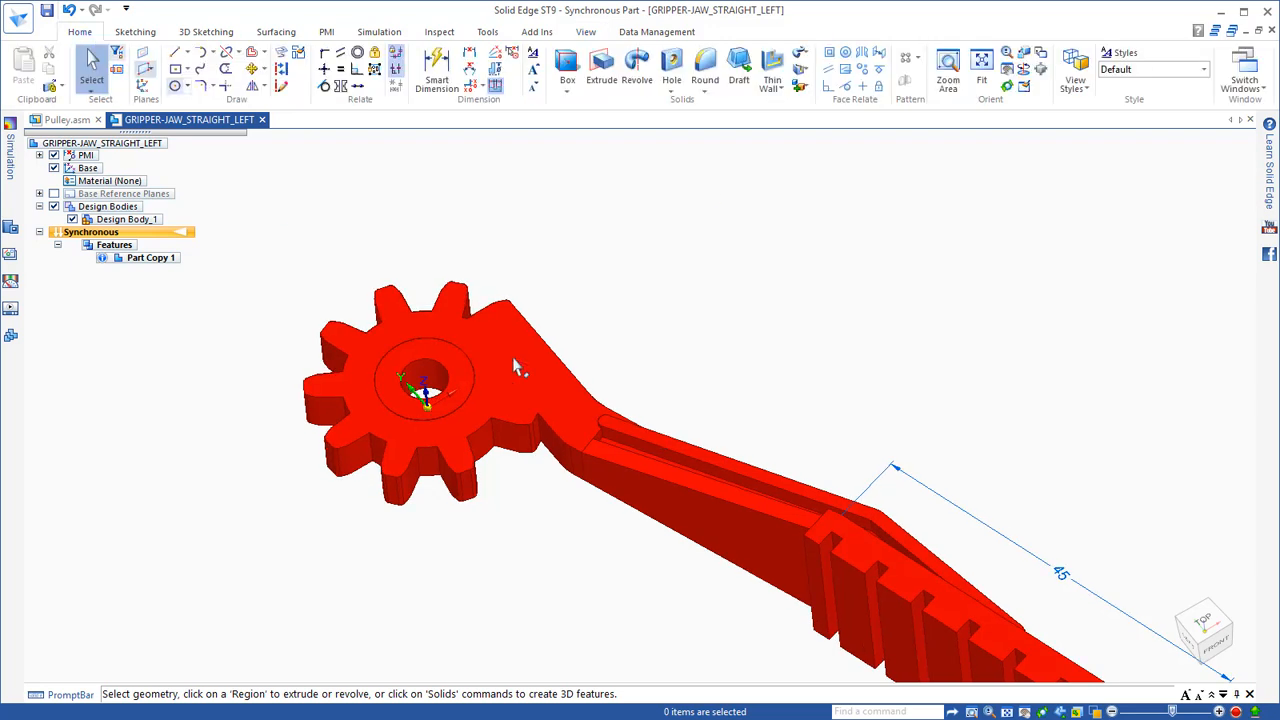
click(918, 60)
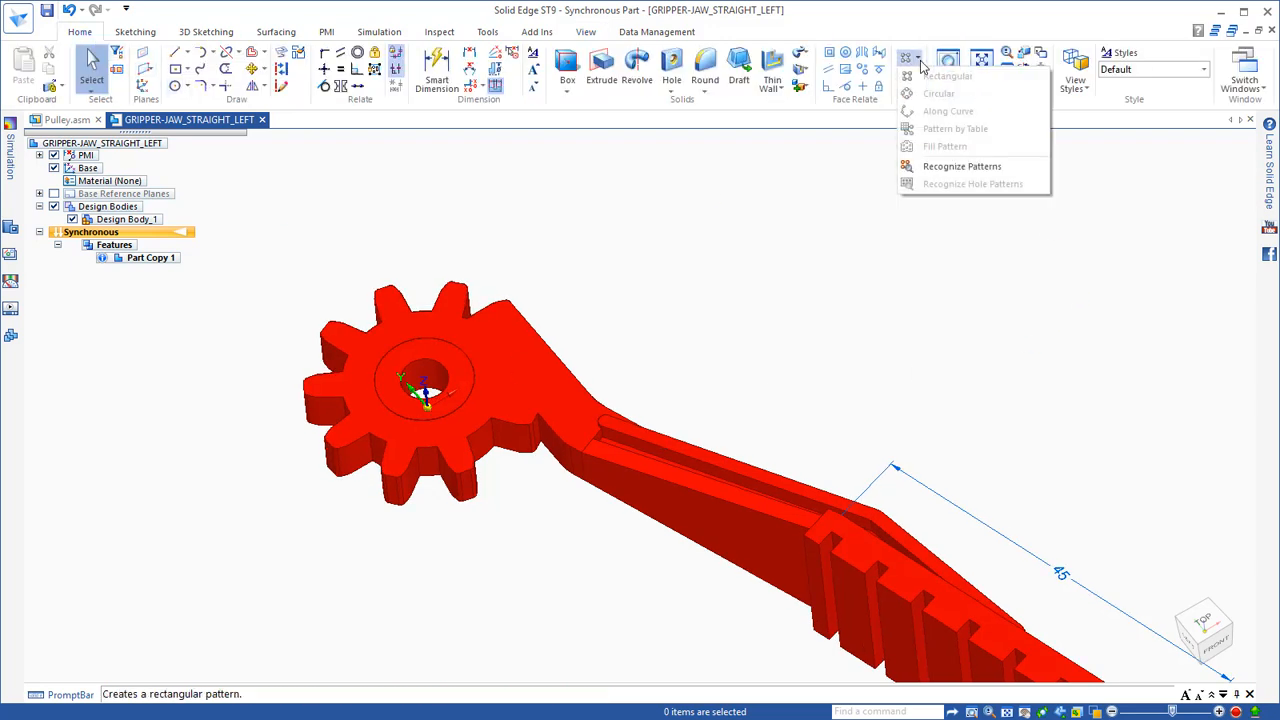
click(937, 171)
mouse_move(422, 556)
middle_down()
mouse_move(434, 507)
mouse_move(421, 527)
middle_up()
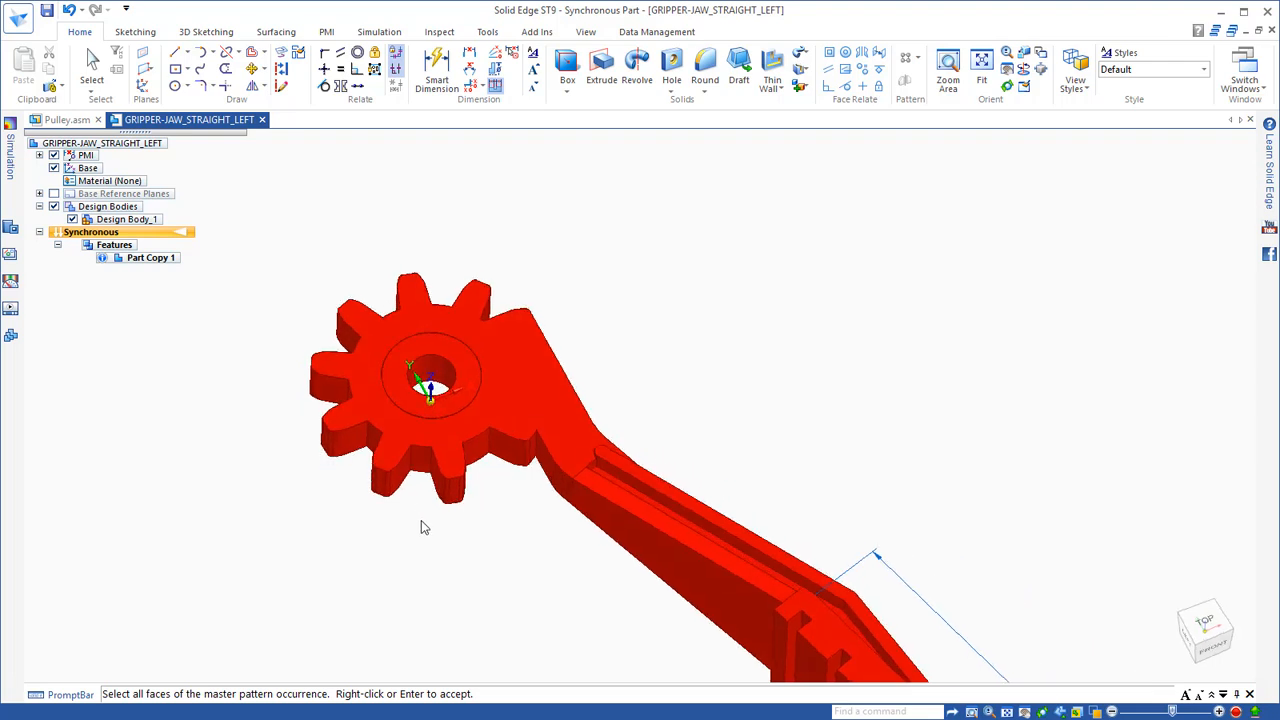
click(477, 440)
middle_drag(734, 432, 679, 308)
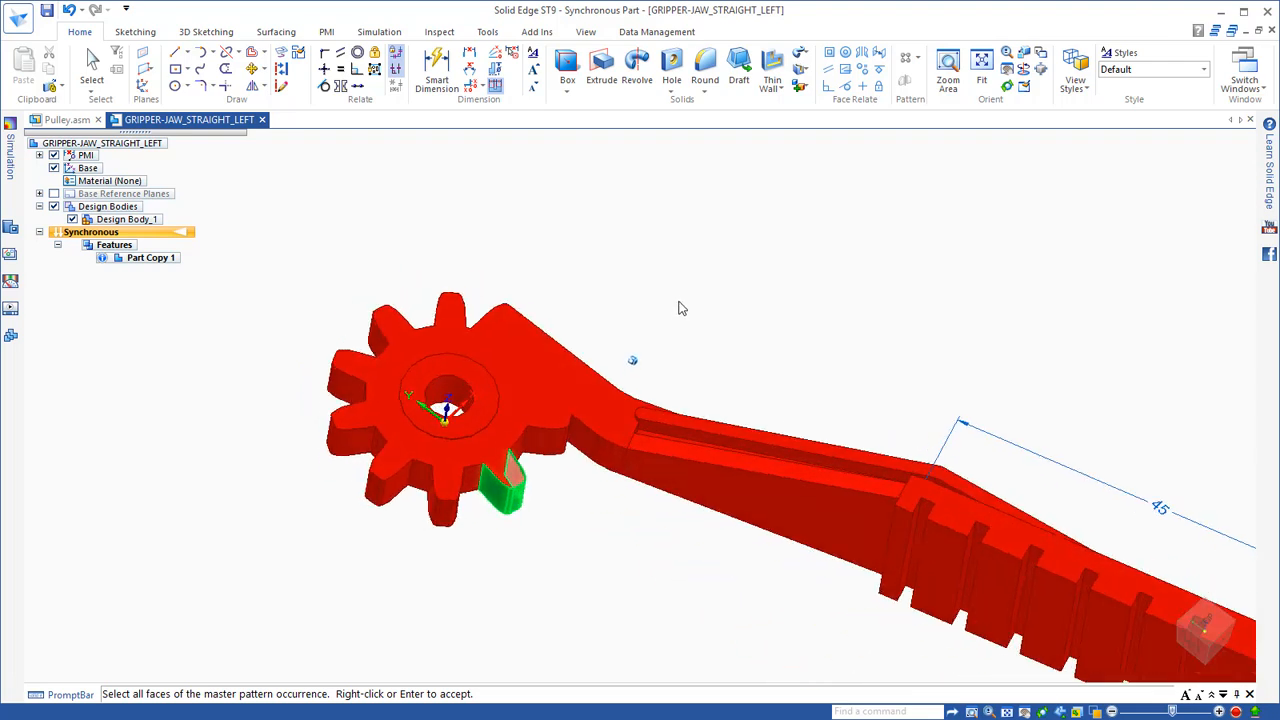
right_click(677, 306)
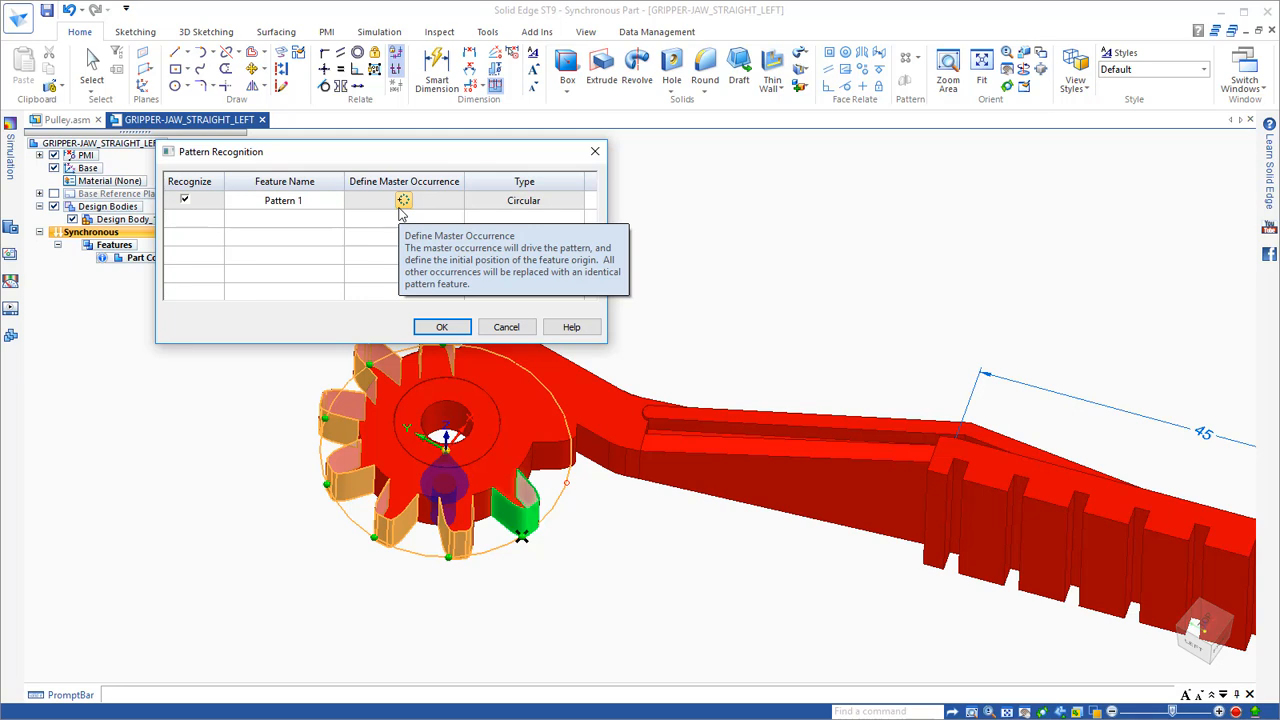
click(441, 328)
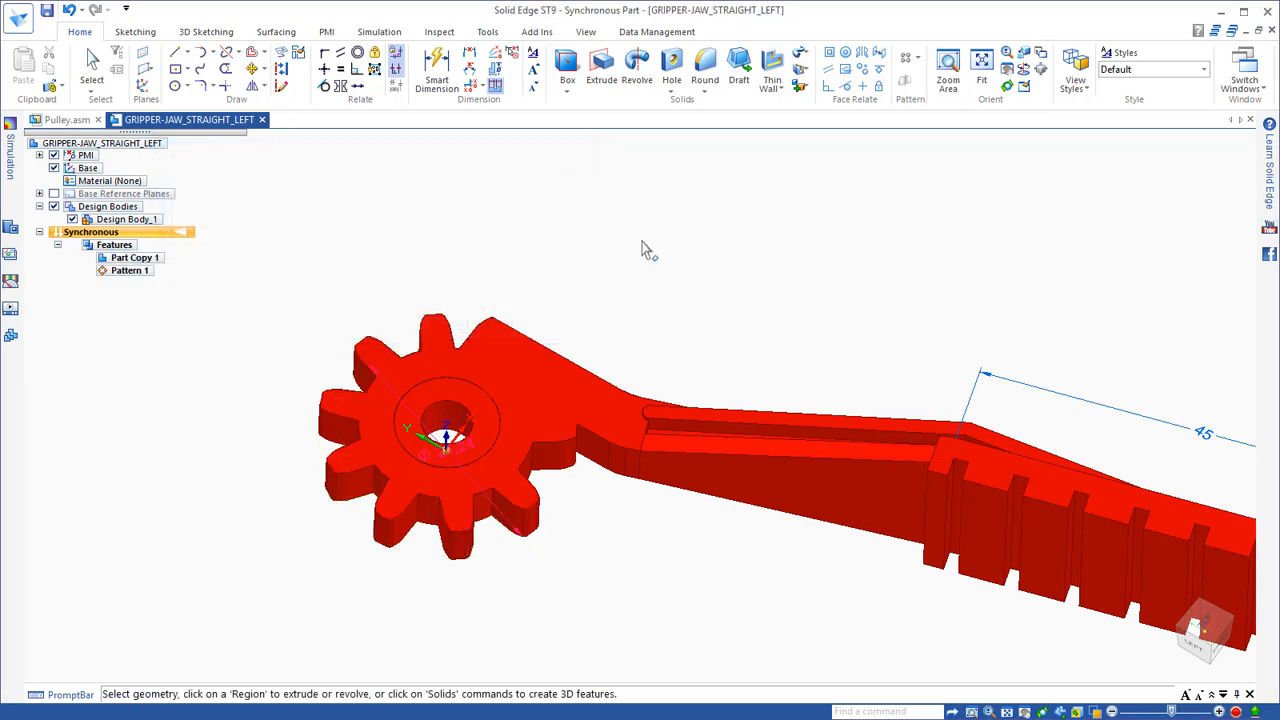
Step: Set the circular gear tooth pattern's count to 12
click(130, 271)
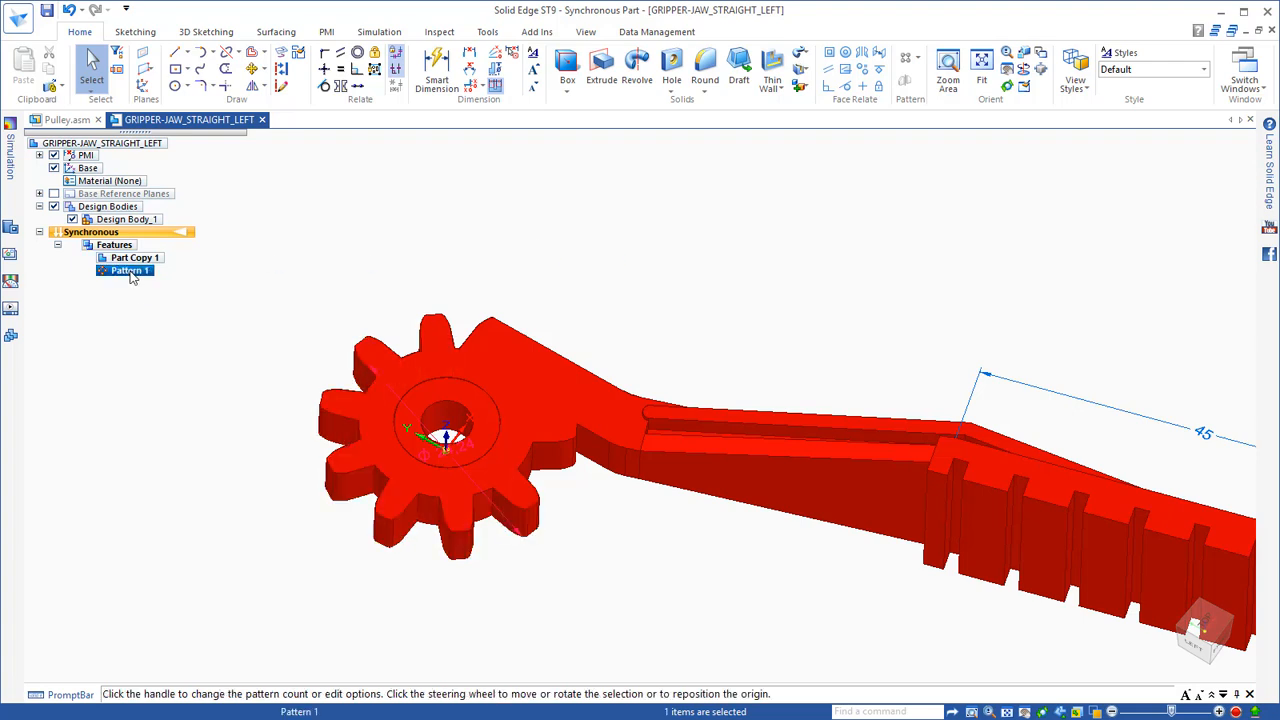
click(568, 487)
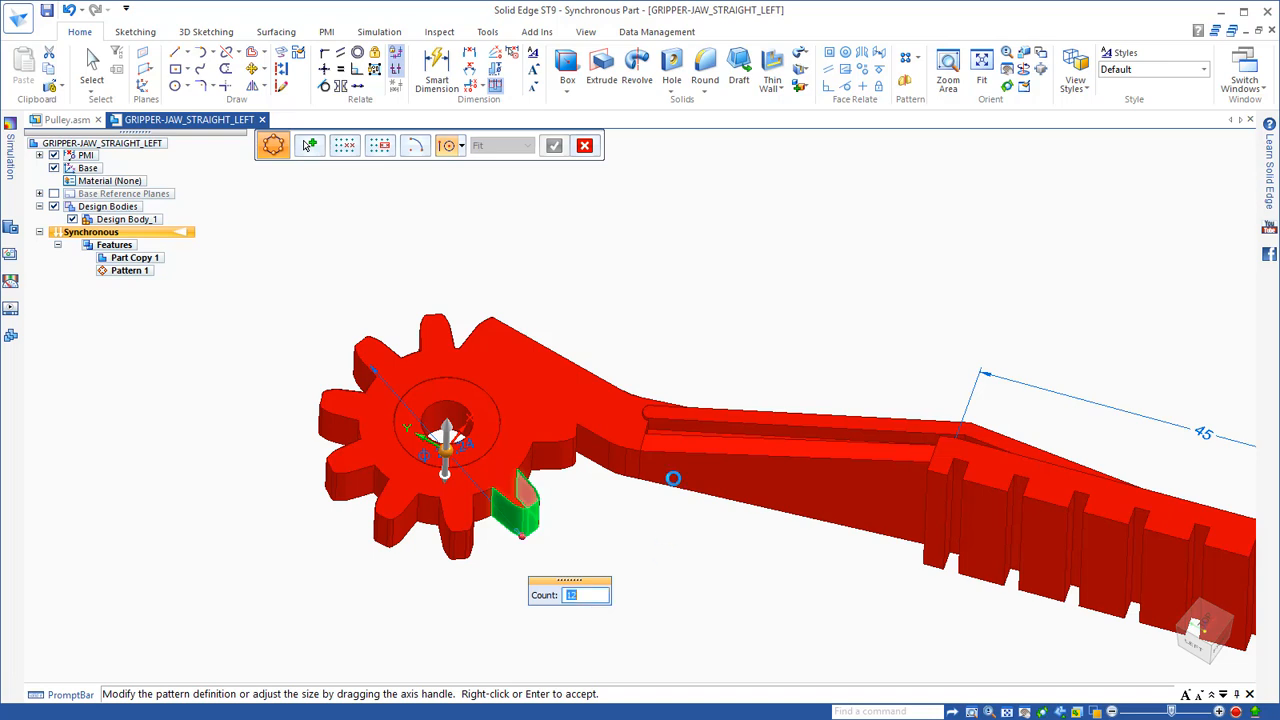
right_click(675, 350)
click(686, 346)
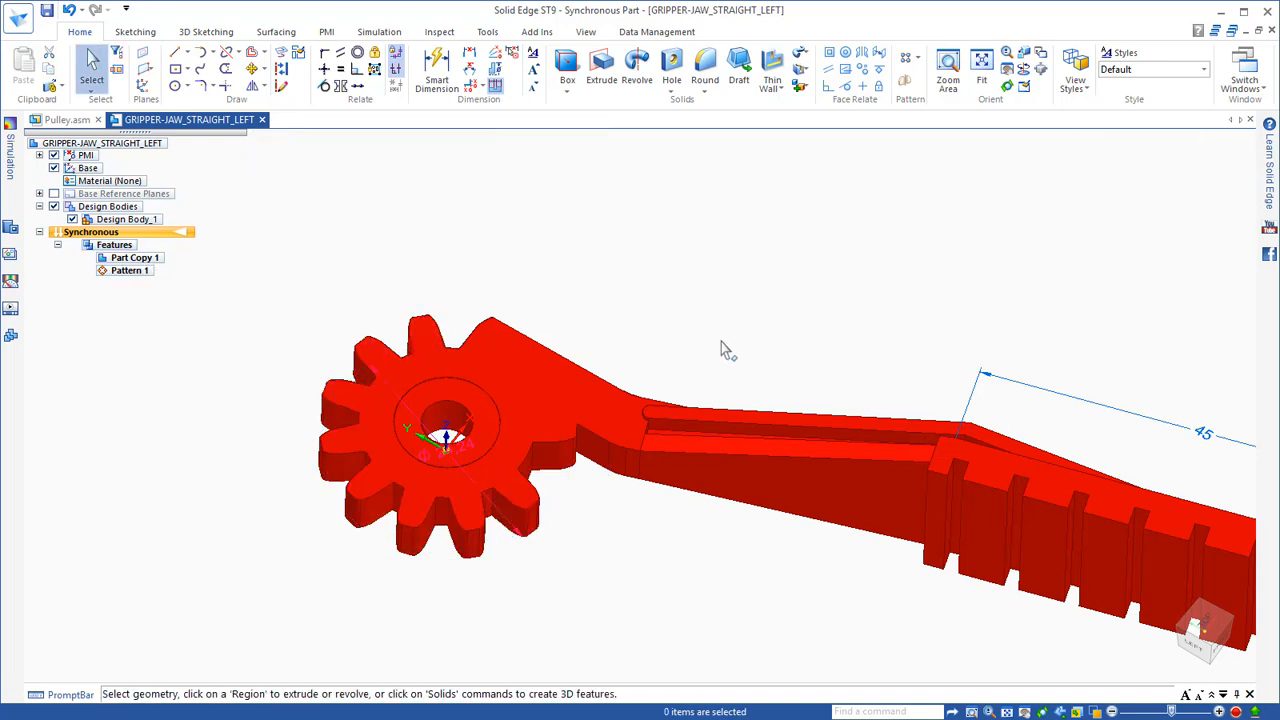
Step: Recognize the jaw's notches as a rectangular pattern, using the notch nearest the arm as the master occurrence
middle_drag(721, 341, 738, 174)
click(910, 62)
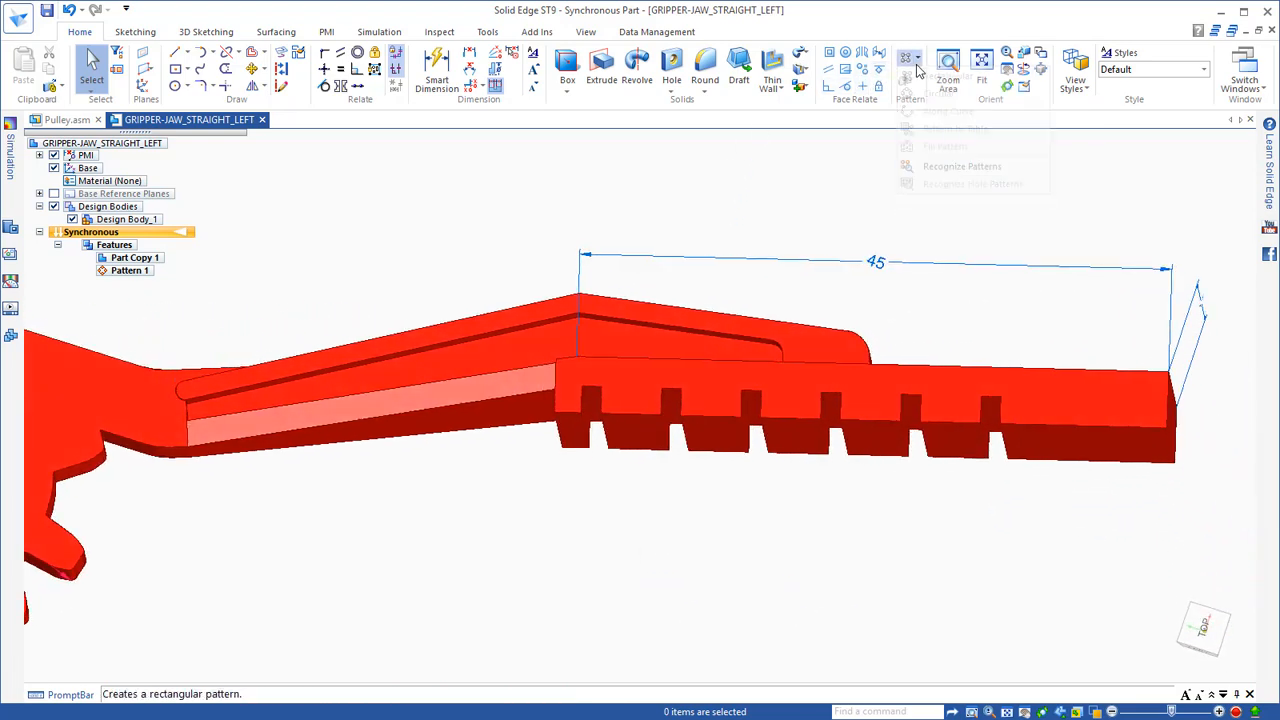
click(934, 168)
middle_drag(574, 525, 576, 469)
drag(597, 375, 620, 375)
middle_drag(578, 553, 568, 597)
right_click(568, 597)
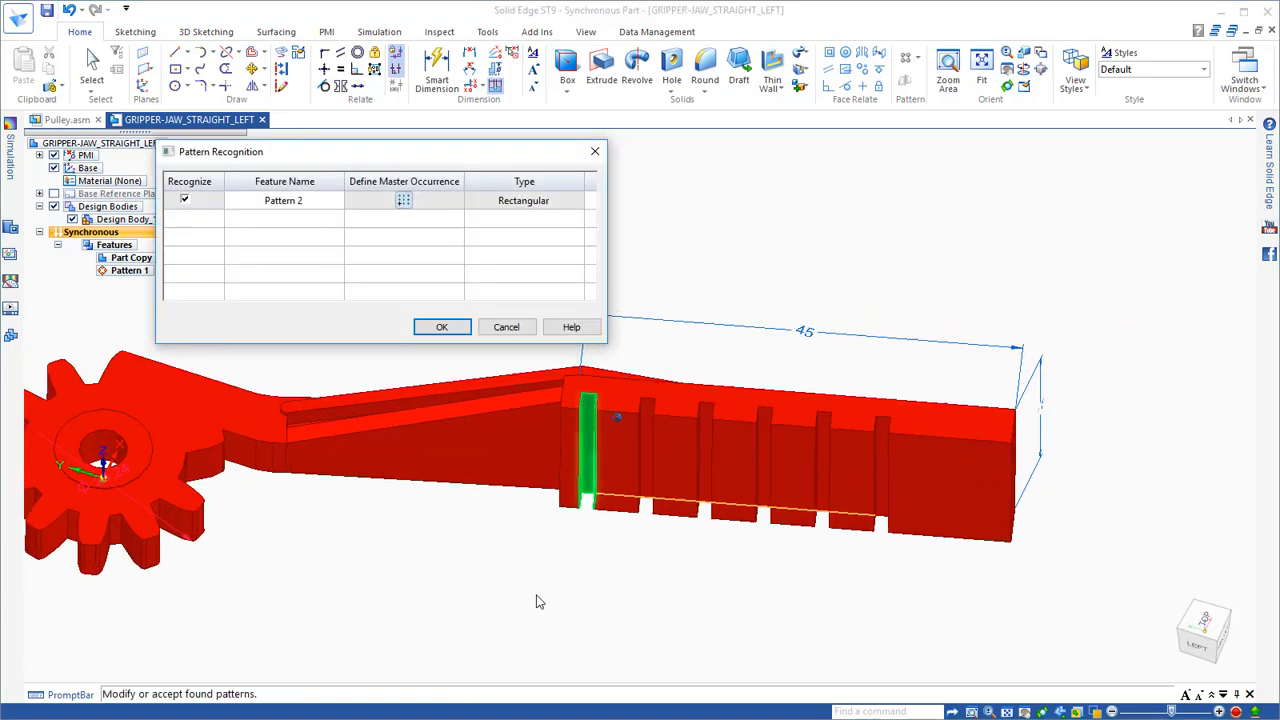
click(441, 327)
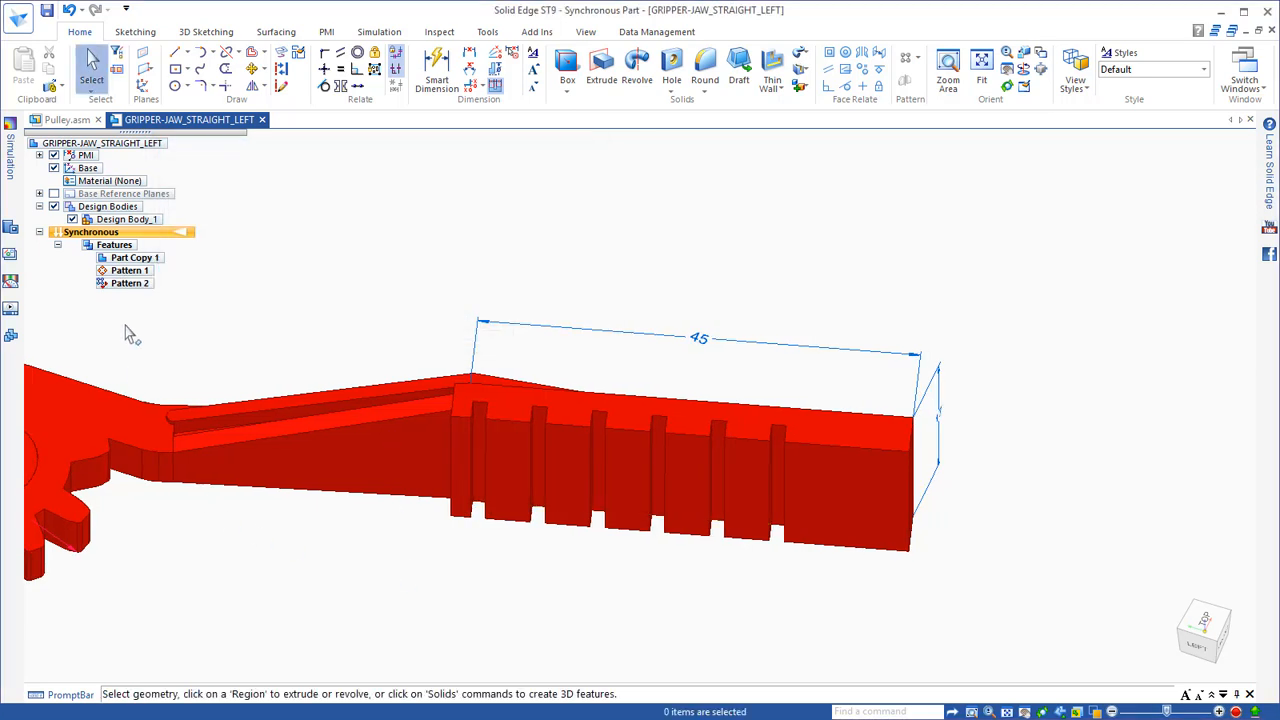
Step: Stretch the rectangular notch pattern to about 42 mm toward the jaw's free end and set its X count to 16
click(128, 283)
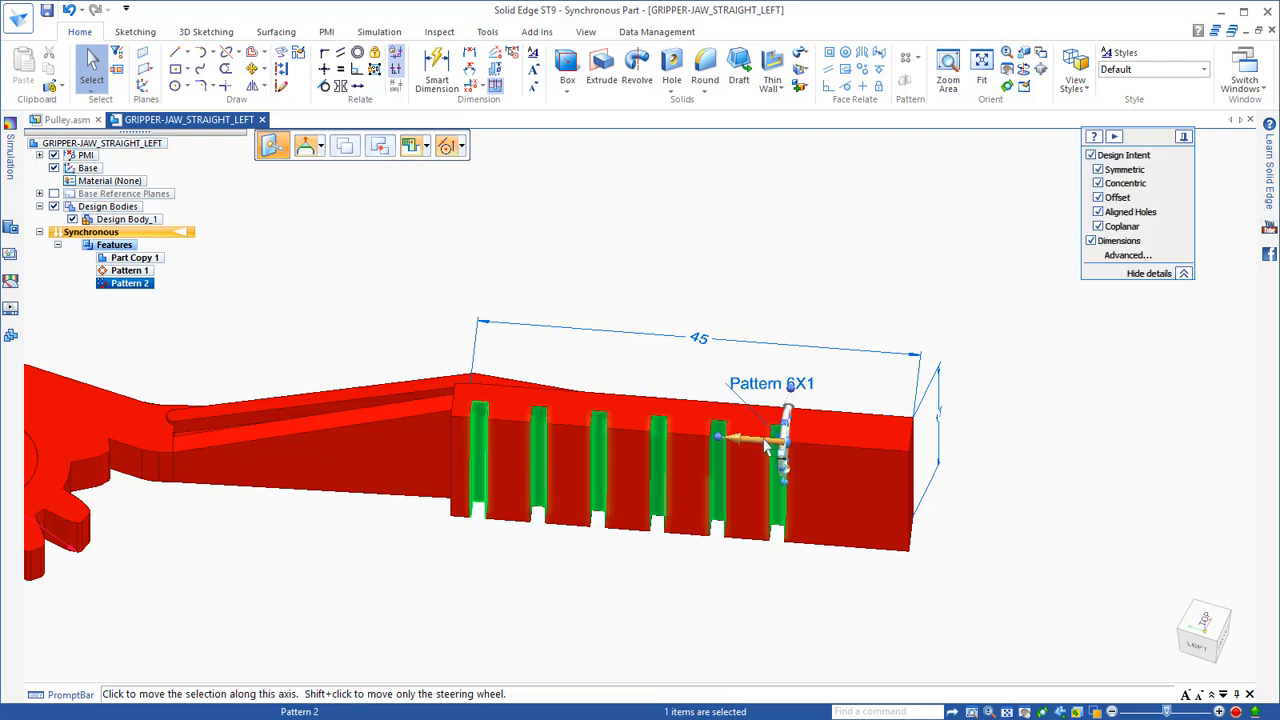
click(765, 393)
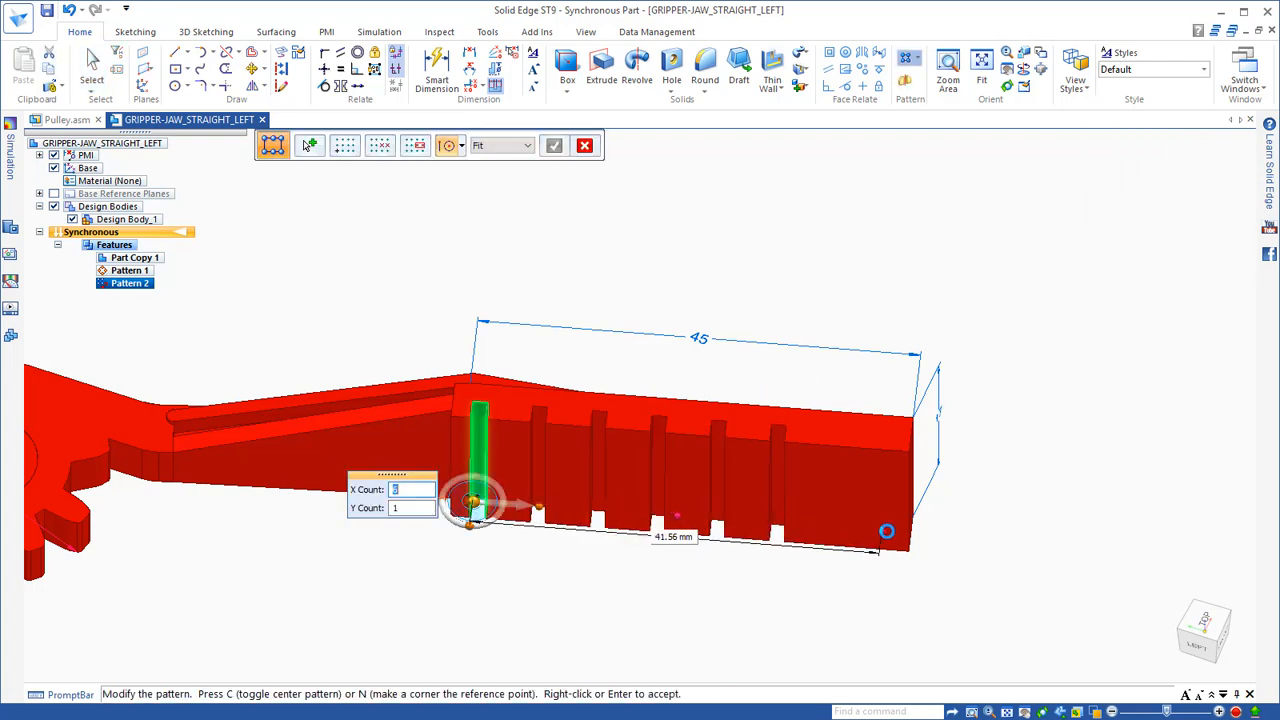
drag(881, 531, 887, 531)
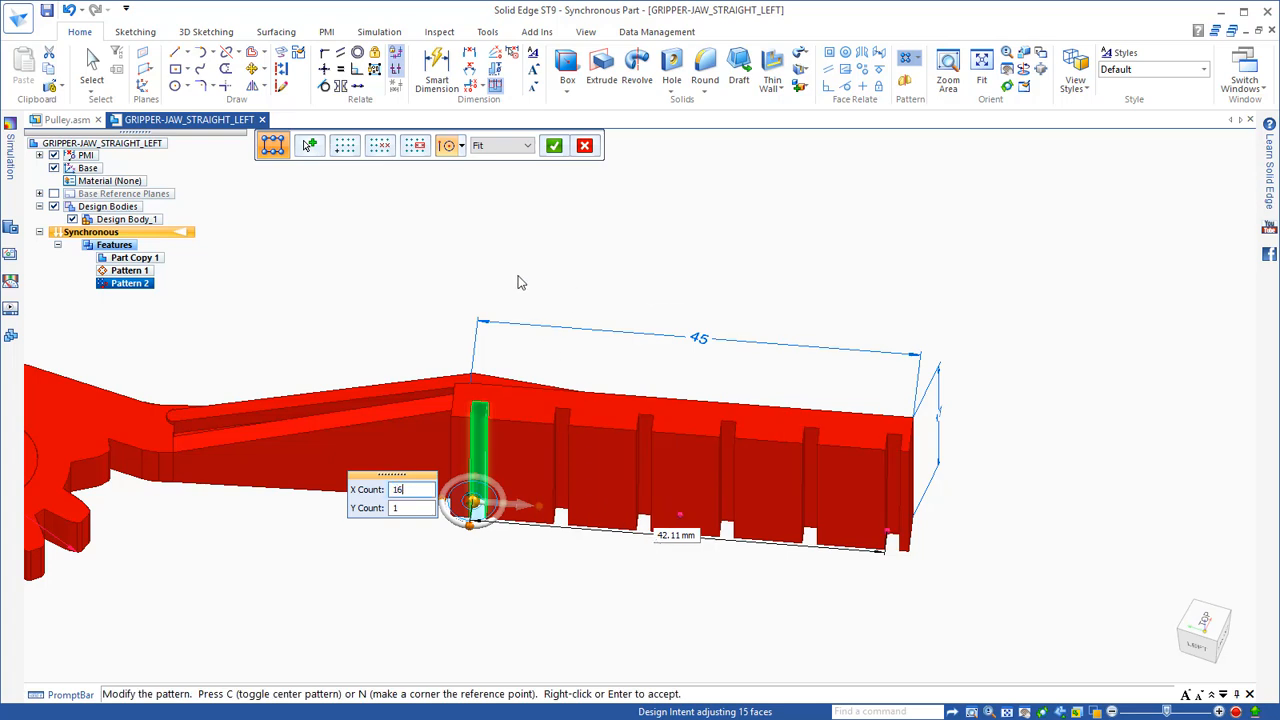
key(Return)
click(599, 255)
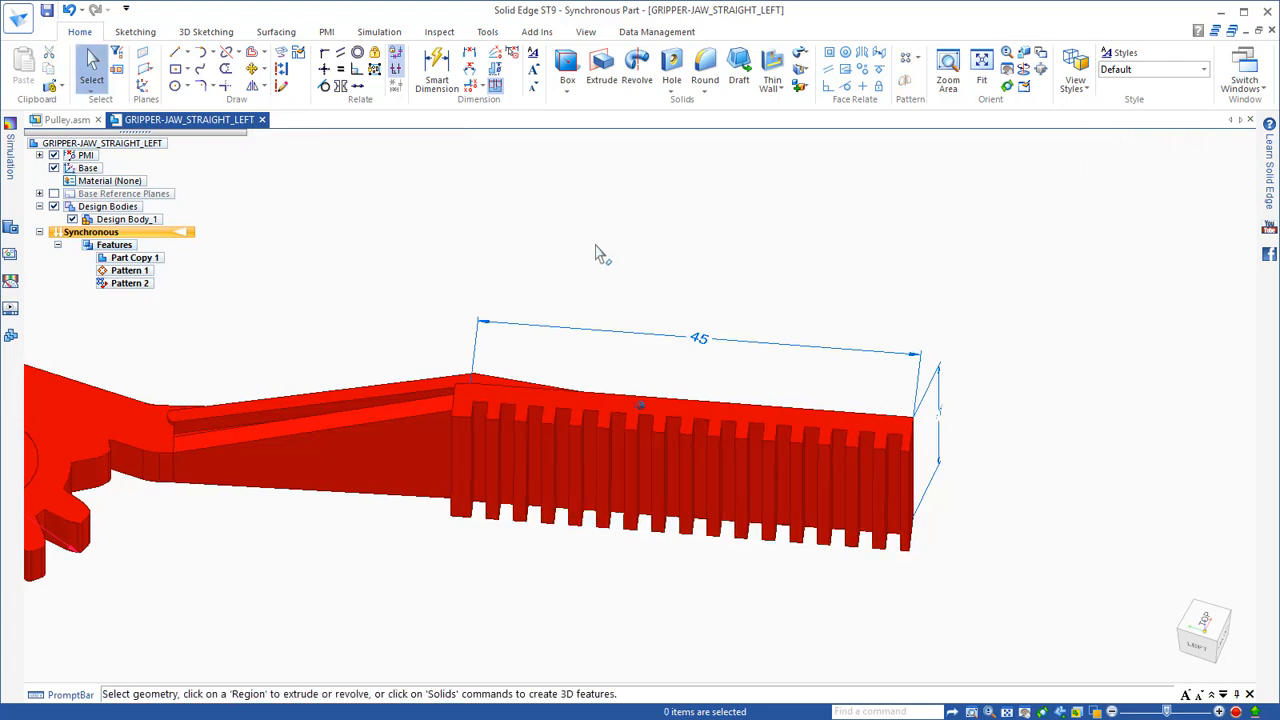
Step: Try moving only the upper ring face of the gear hub up and down along its axis
scroll(596, 246, down, 2)
middle_drag(596, 246, 386, 358)
click(386, 358)
middle_drag(294, 348, 425, 350)
click(424, 346)
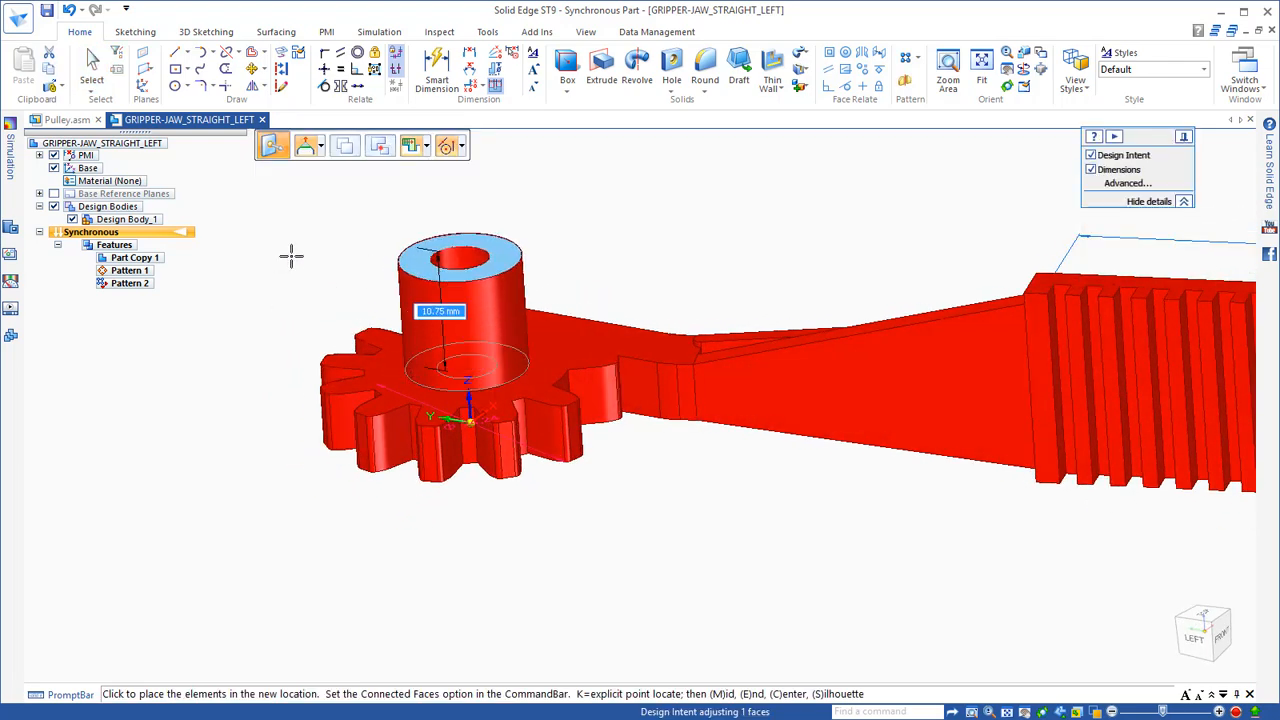
middle_drag(257, 274, 246, 309)
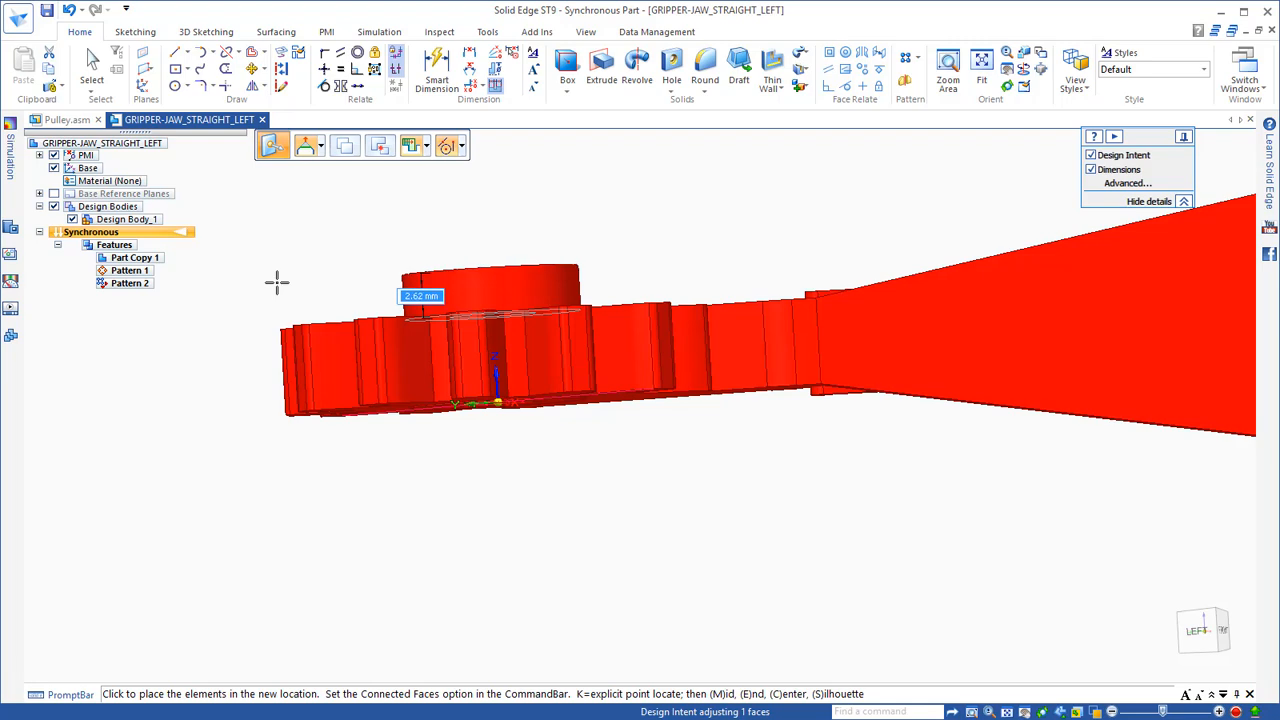
key(Escape)
key(Escape)
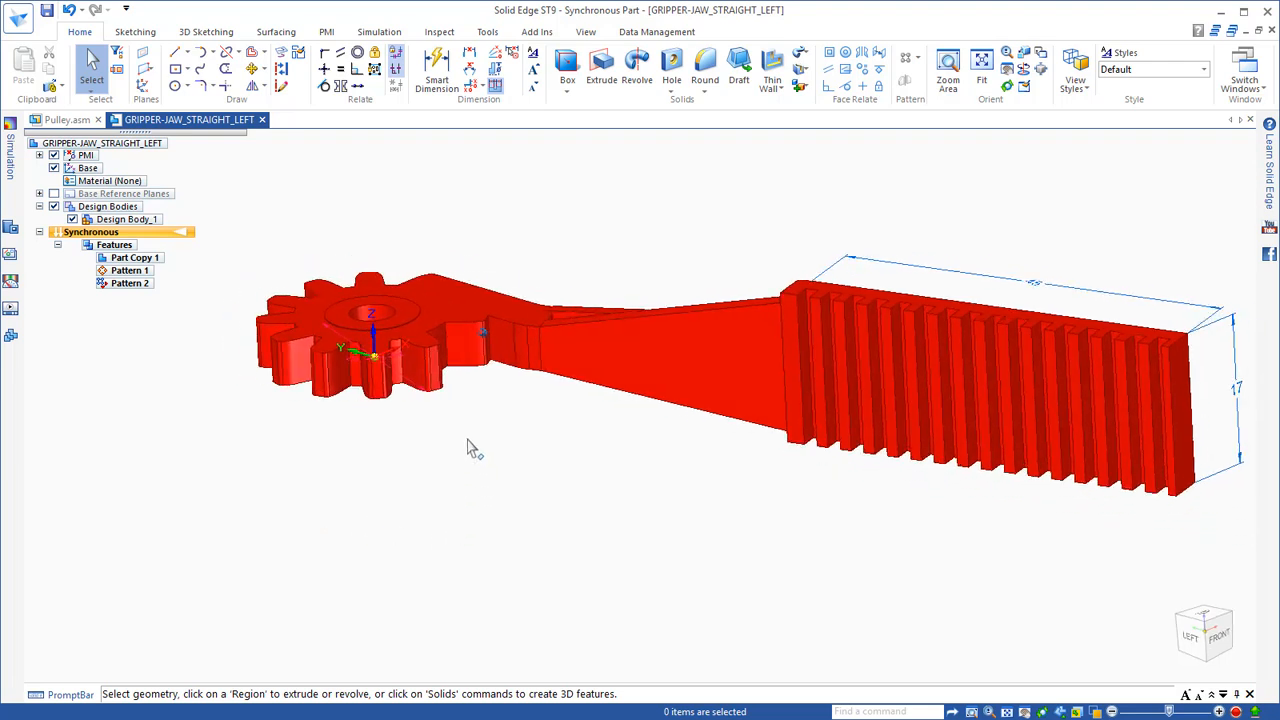
Step: Move the whole design body down from the midpoint of a gear tooth's vertical edge to the height of the base origin
right_click(458, 348)
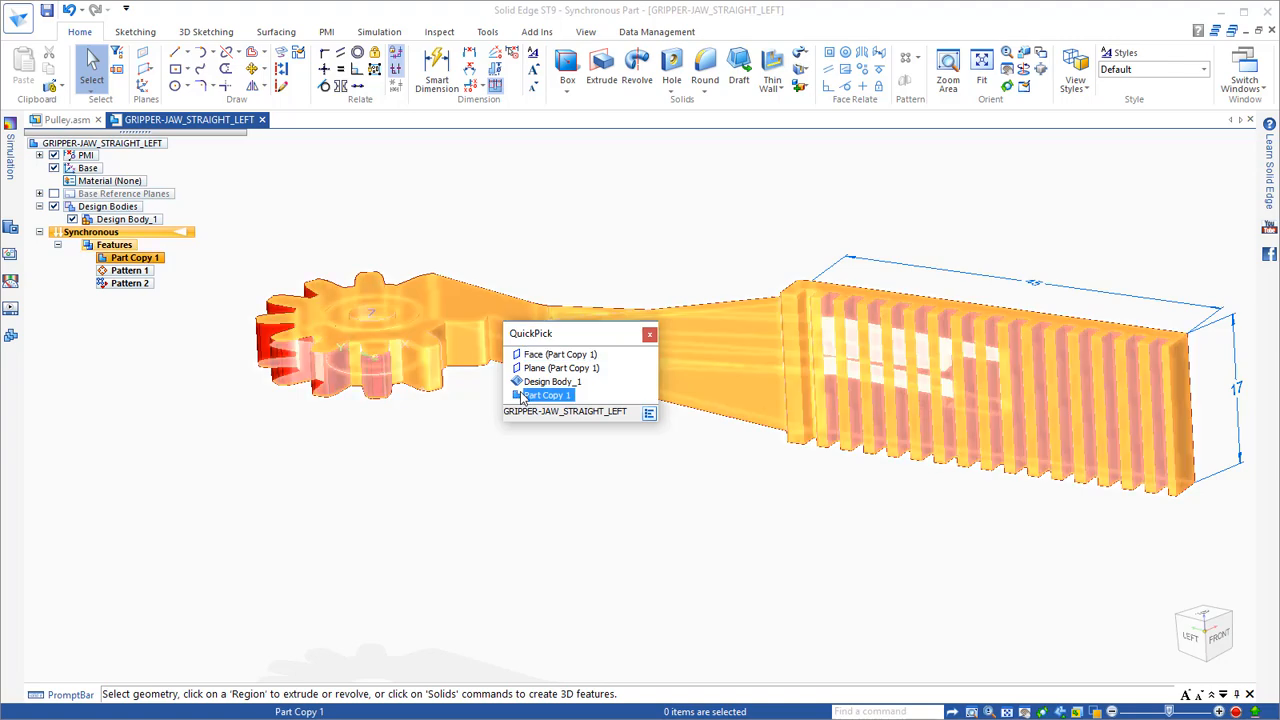
click(545, 382)
middle_drag(456, 412, 600, 432)
click(622, 388)
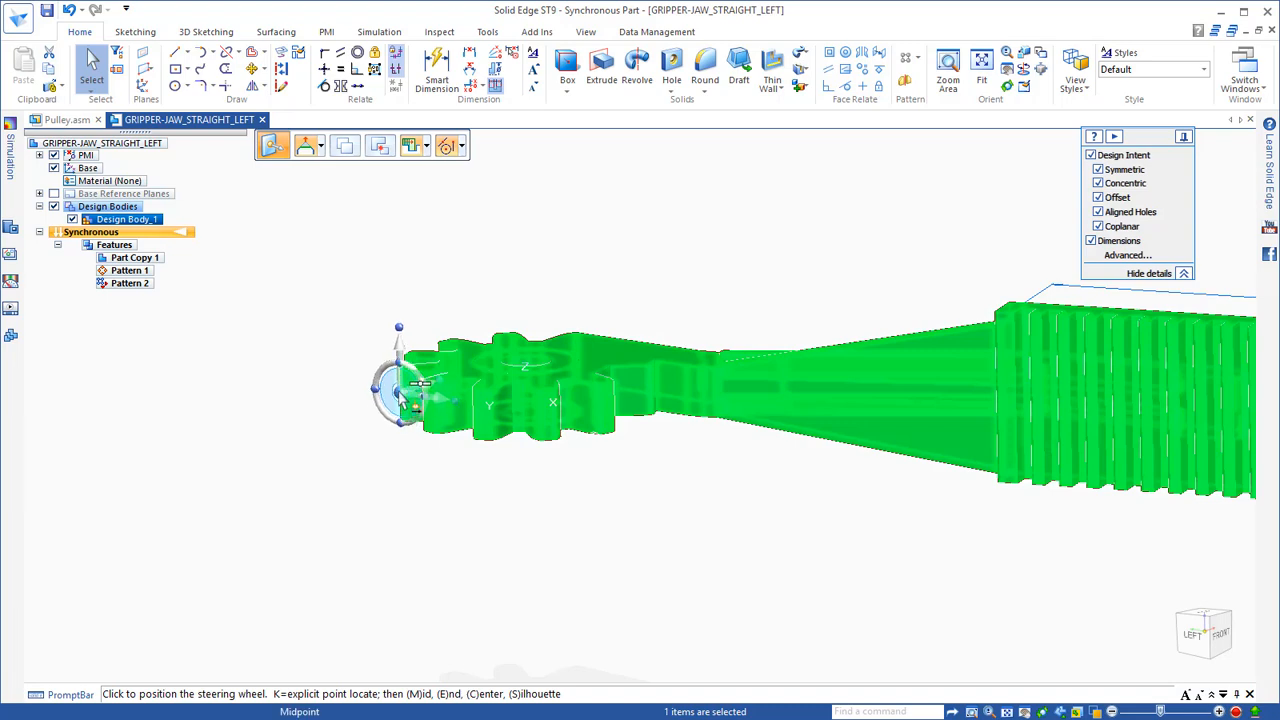
click(420, 383)
click(417, 384)
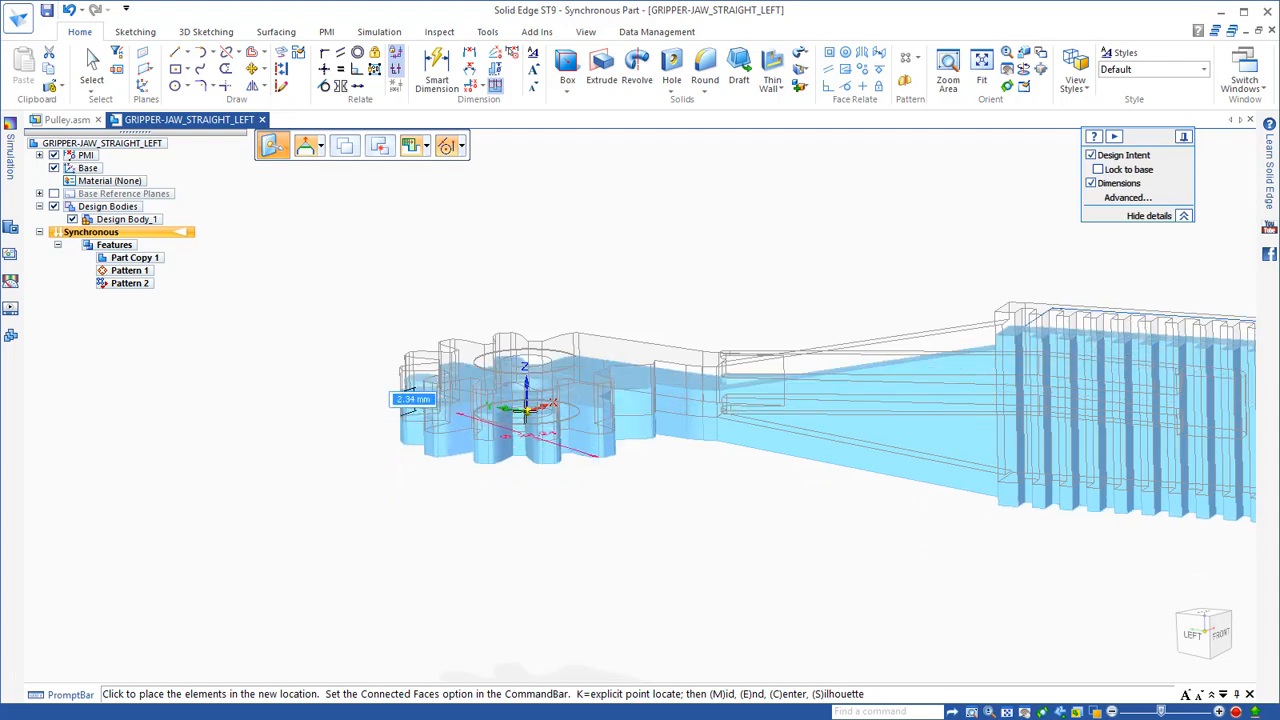
click(540, 412)
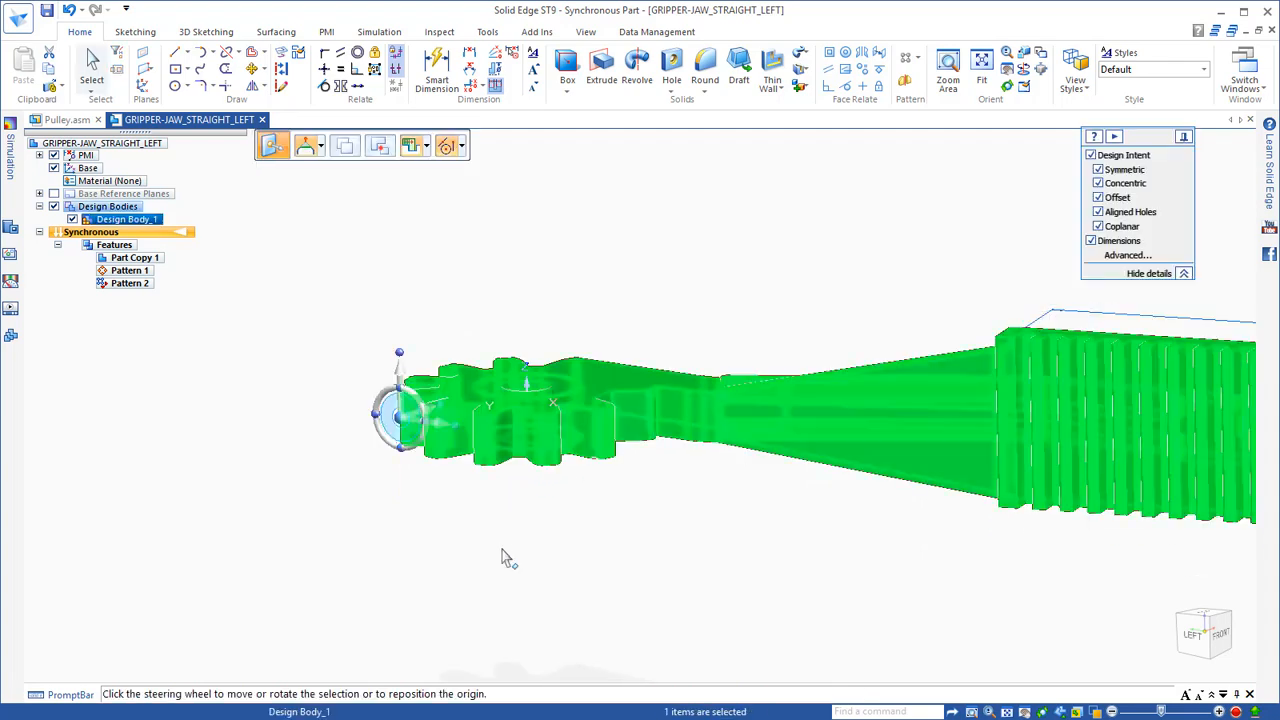
key(Escape)
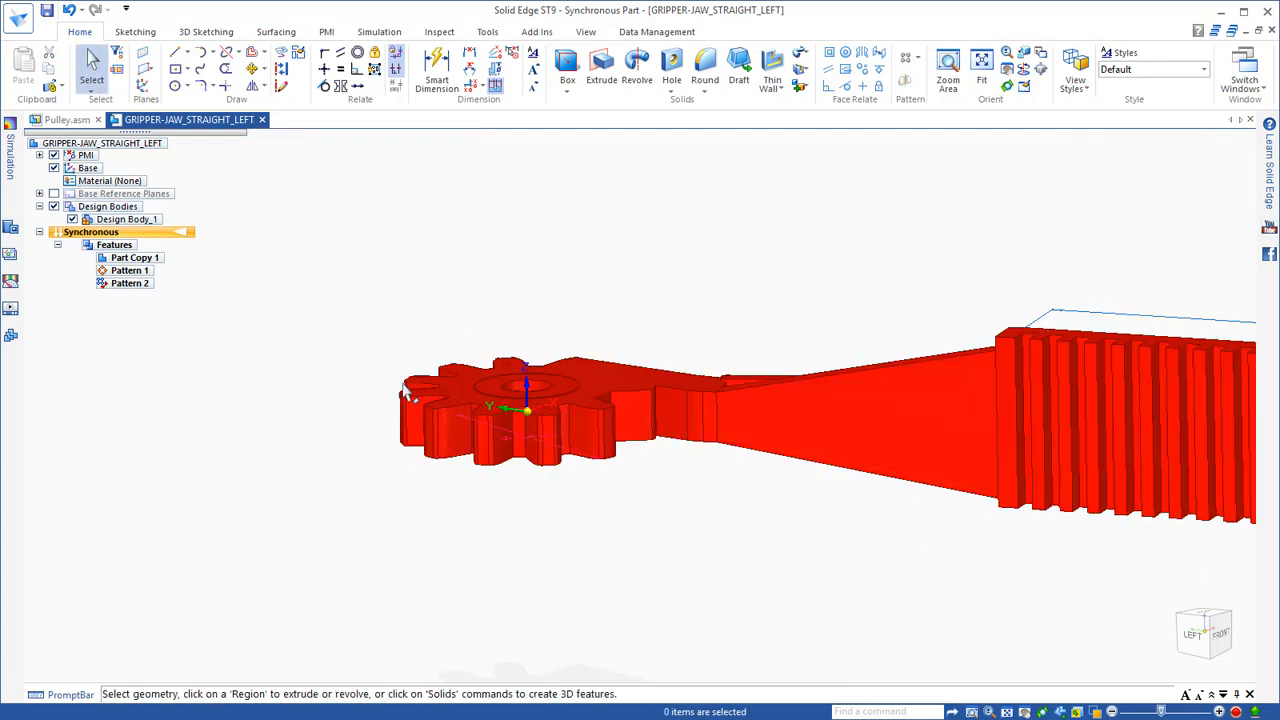
Step: Try raising the gear hub's upper ring face with Symmetric design intent so the lower hub face moves oppositely
click(487, 392)
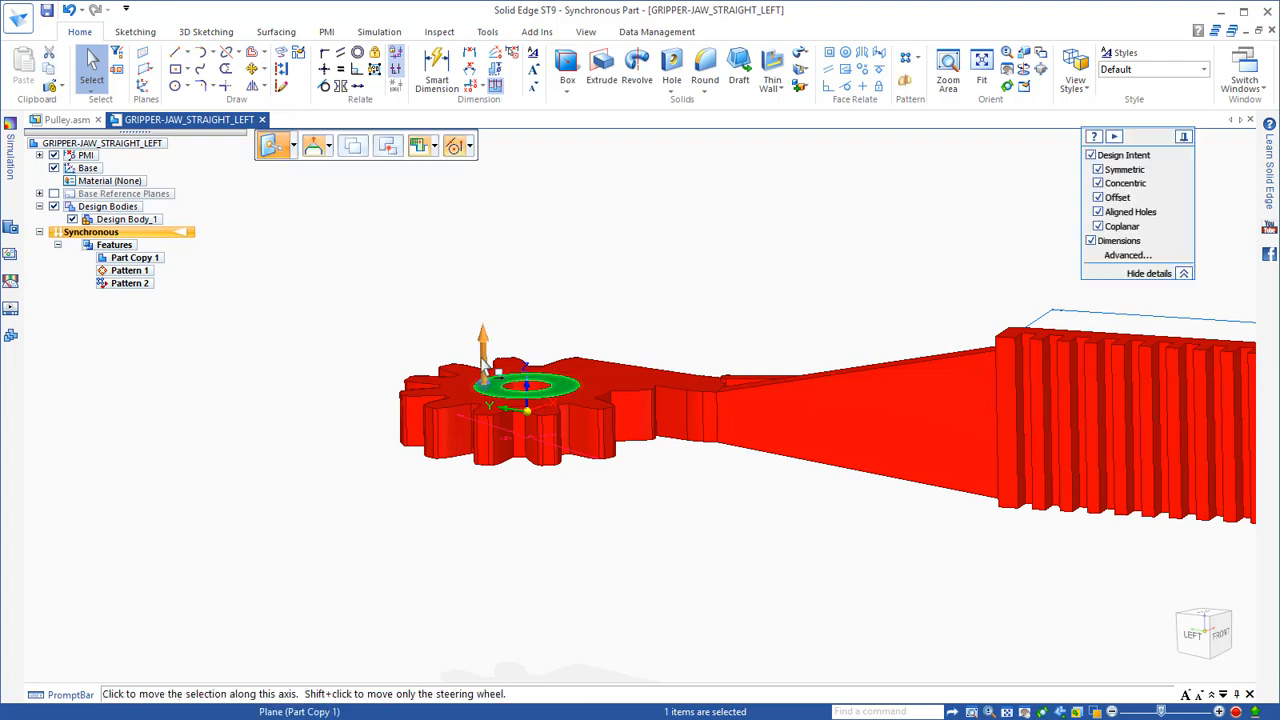
click(484, 360)
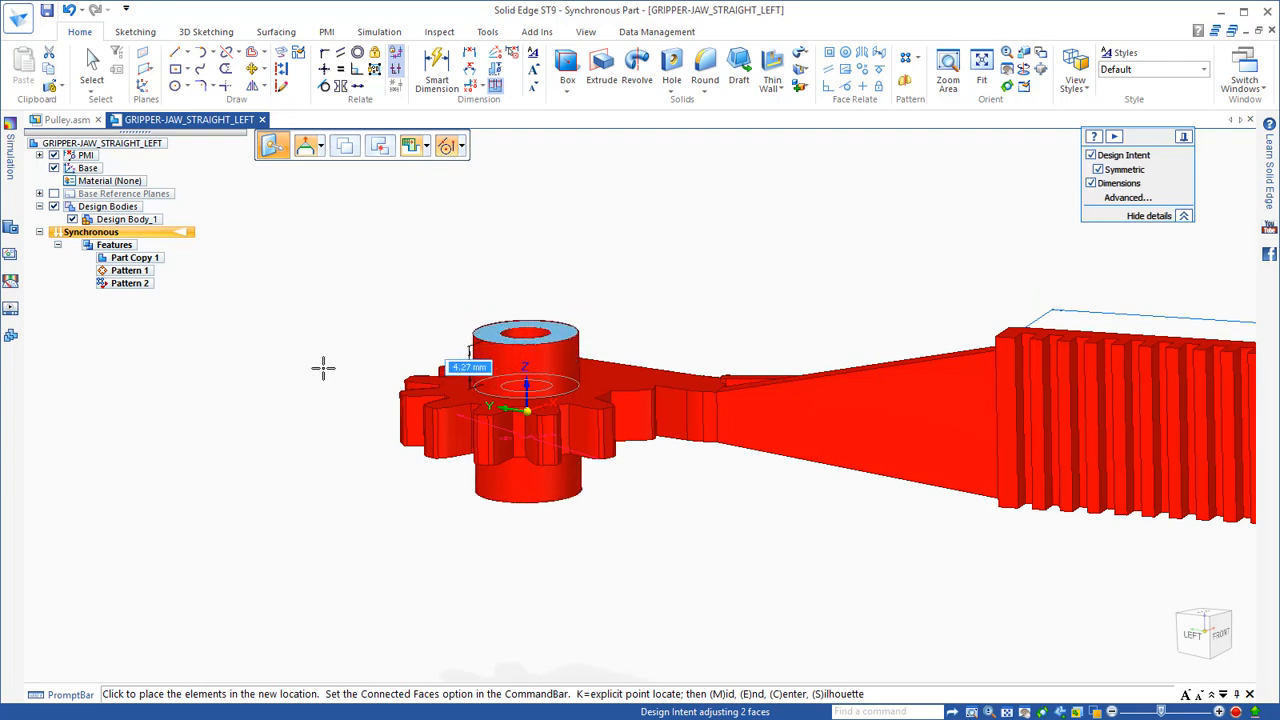
key(Escape)
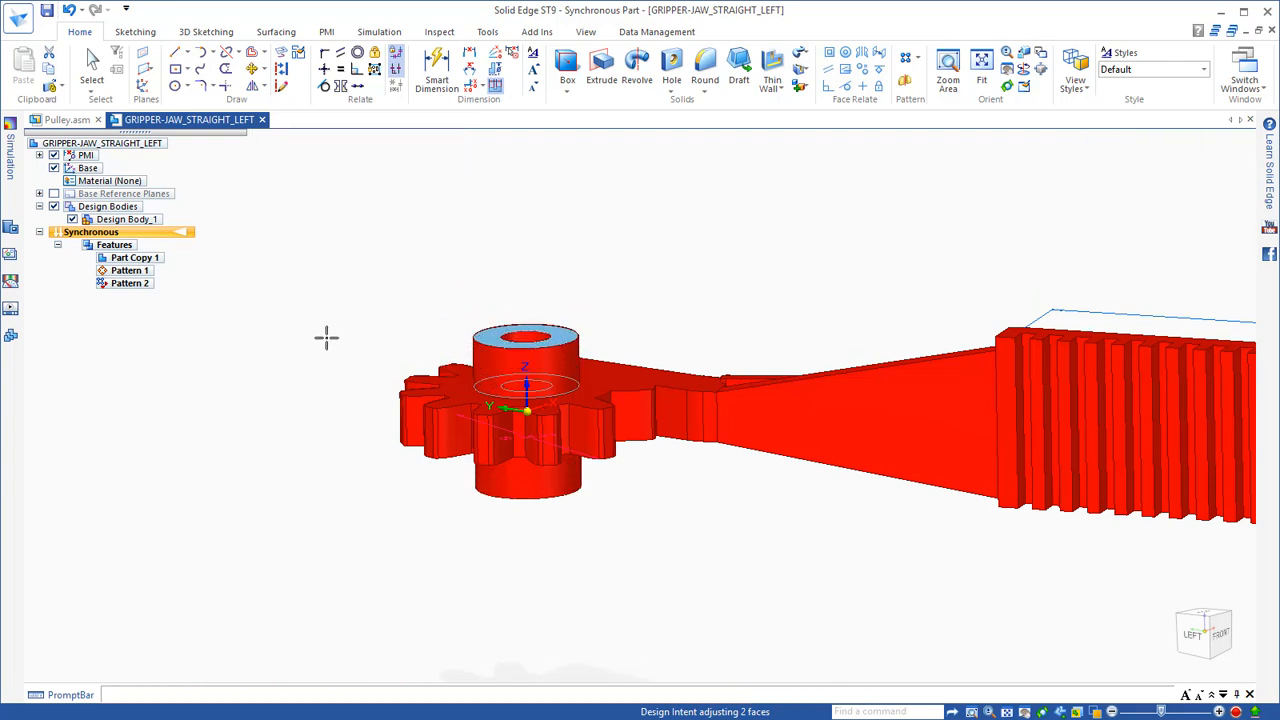
key(Escape)
scroll(307, 490, down, 1)
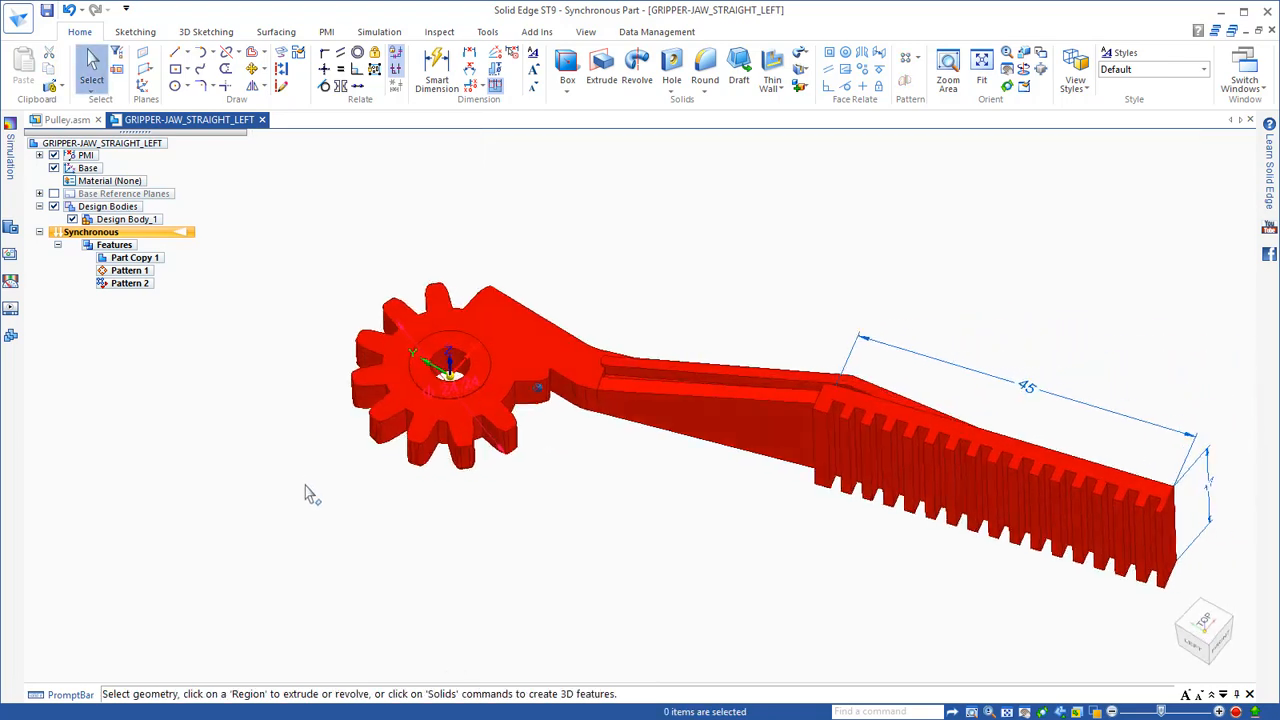